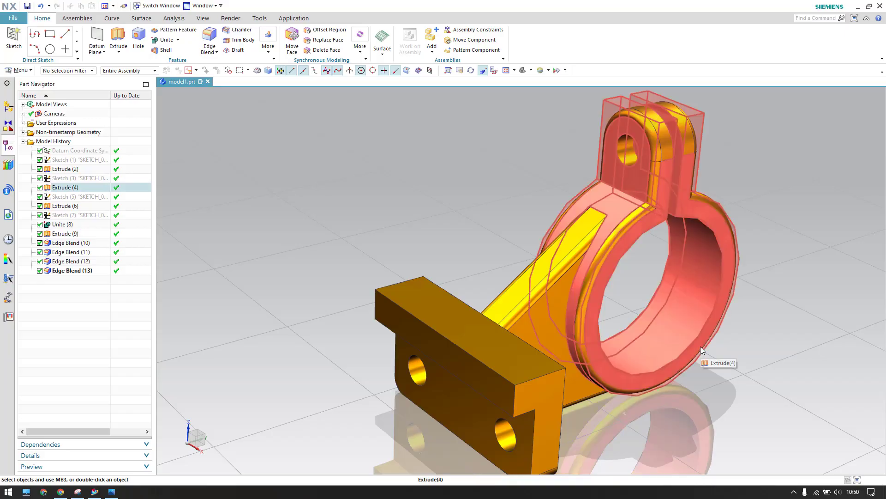
# Step: Orbit the bracket, edit Sketch (1) and list its enabled geometric constraints
pyautogui.scroll(-3, 714, 393)
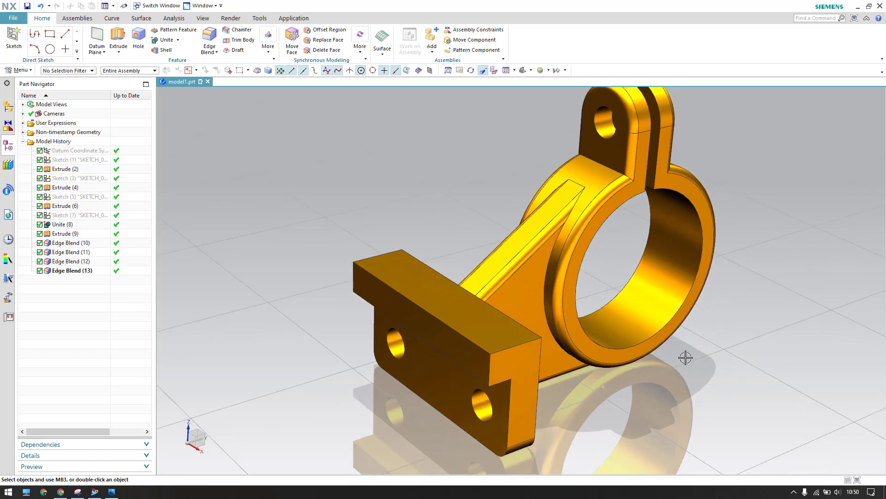
pyautogui.moveTo(677, 368); pyautogui.dragTo(635, 321, button='middle')
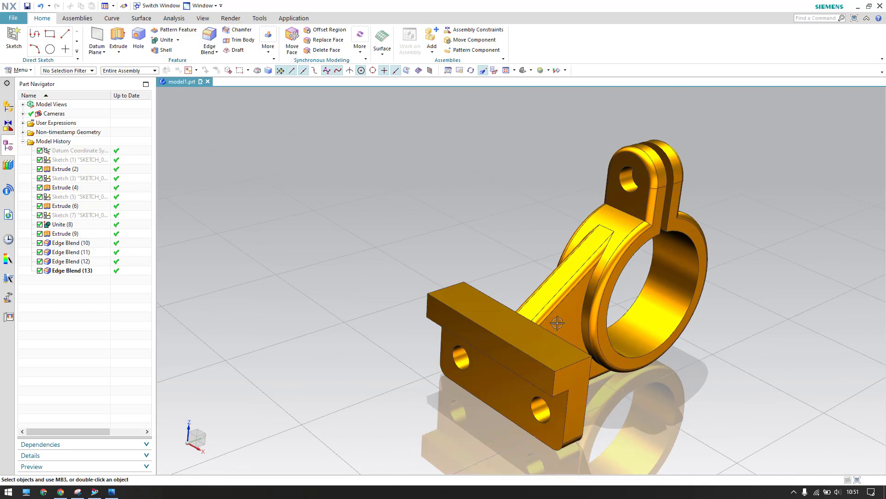
pyautogui.moveTo(596, 318); pyautogui.dragTo(595, 335, button='middle')
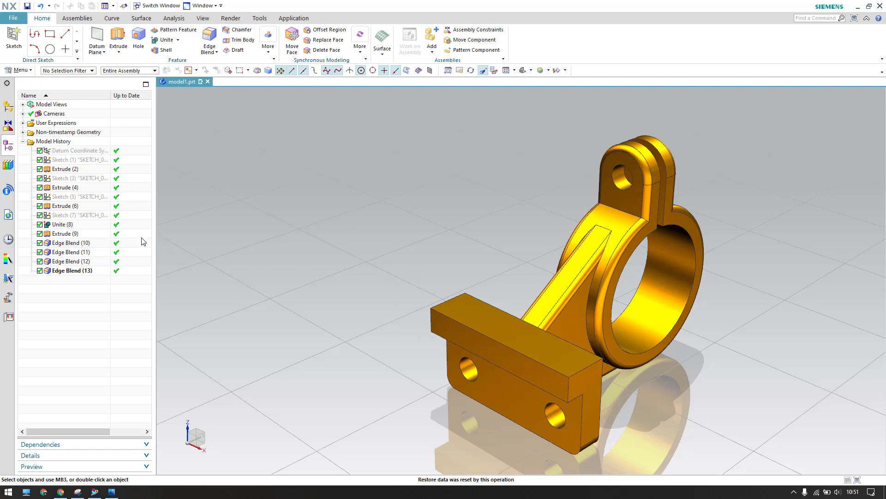
pyautogui.doubleClick(86, 160)
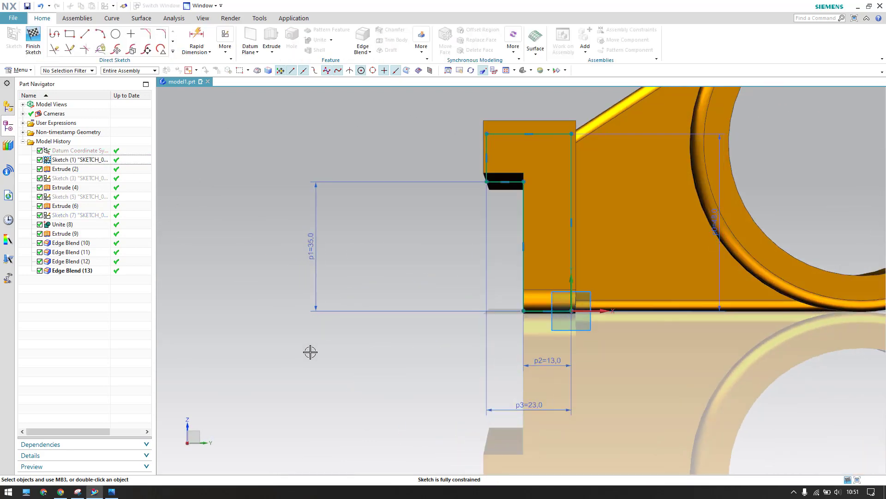
pyautogui.click(225, 42)
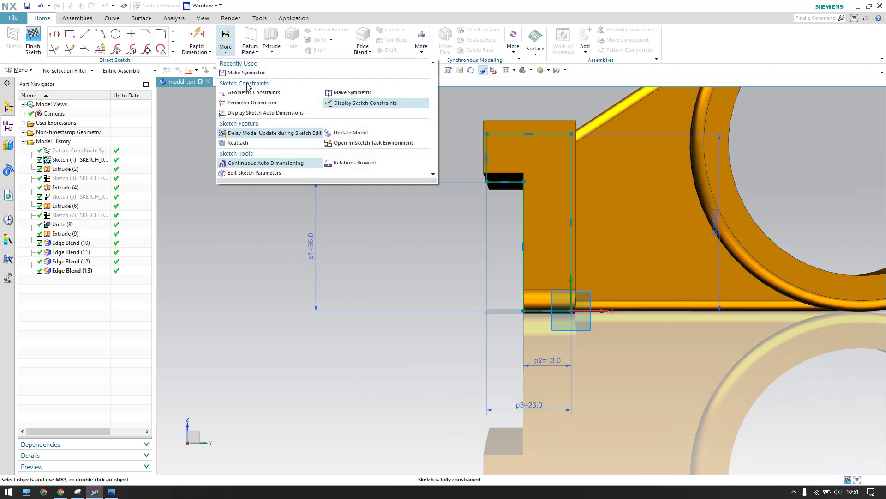
pyautogui.click(251, 95)
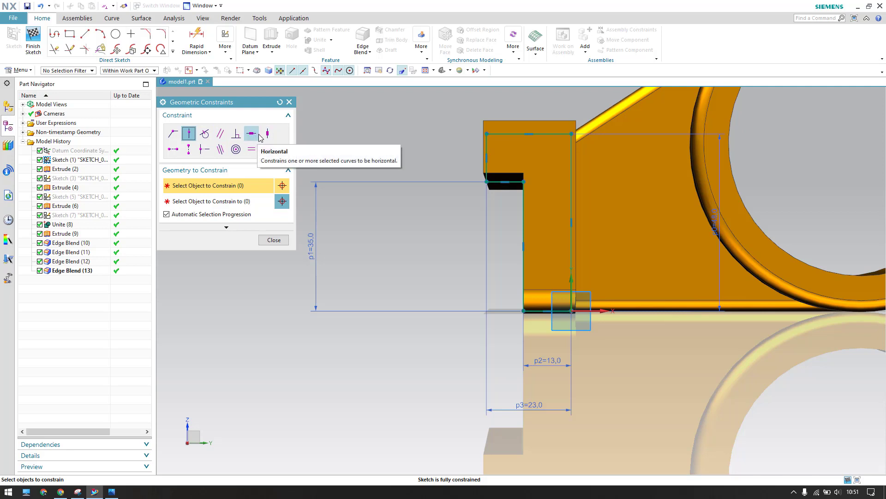
pyautogui.click(226, 233)
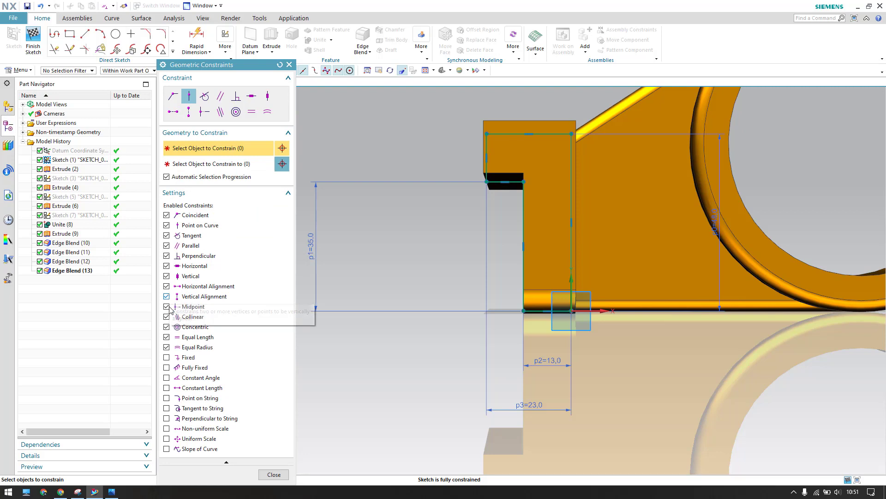
# Step: Toggle the Vertical, Horizontal and Fixed constraints, keeping Horizontal and Vertical on and Fixed off
pyautogui.click(167, 275)
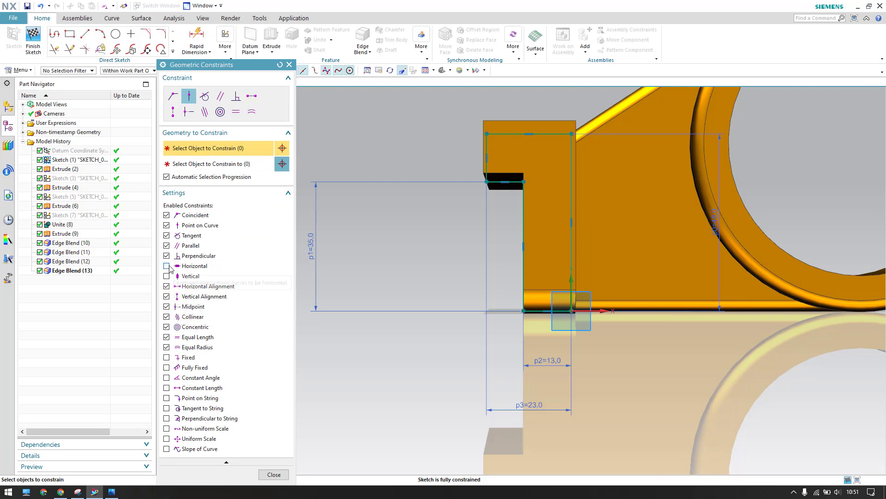
pyautogui.click(166, 266)
pyautogui.click(167, 276)
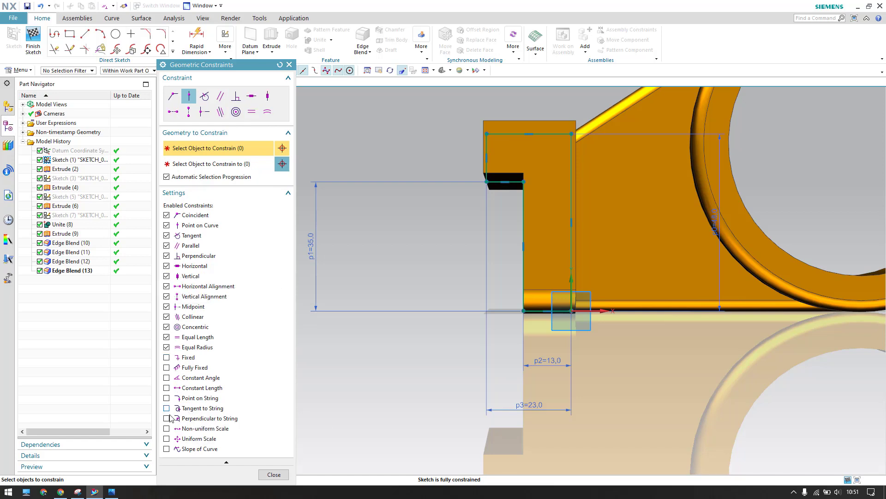
pyautogui.click(167, 357)
pyautogui.click(166, 359)
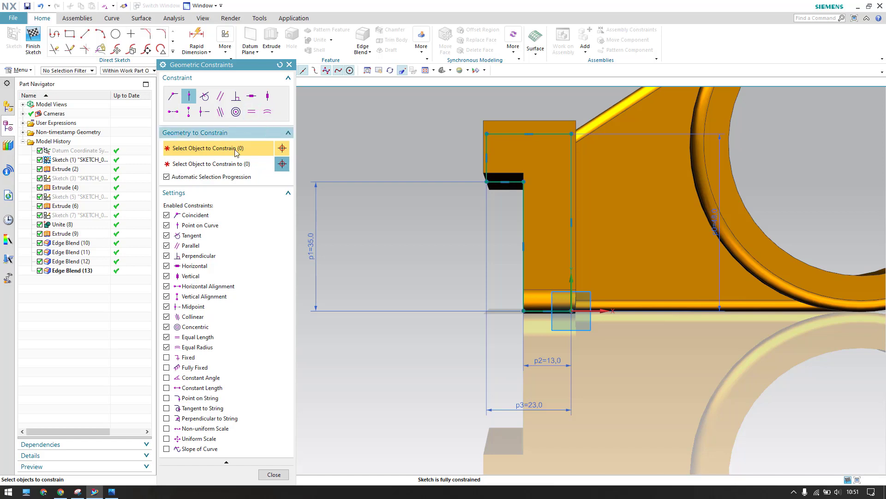
pyautogui.click(274, 475)
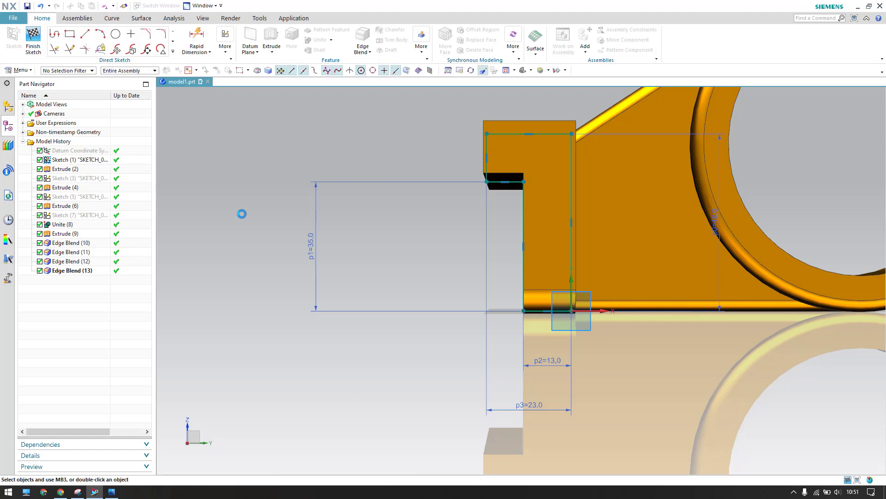
# Step: Collapse the enabled constraints list and exit Sketch (1) back to the 3D model
pyautogui.press('c')
pyautogui.click(196, 193)
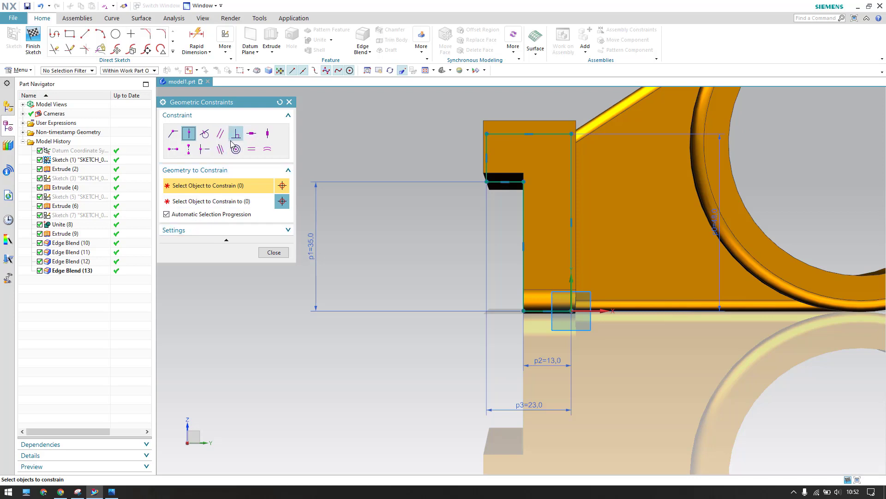
pyautogui.click(273, 252)
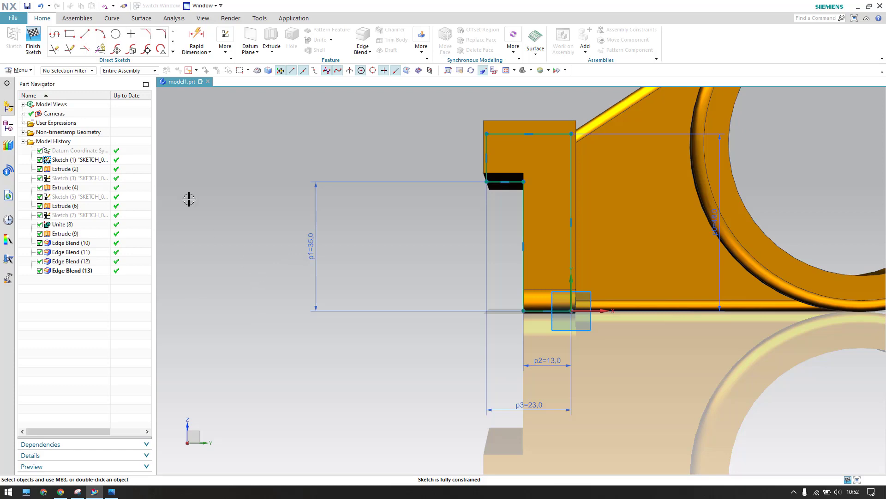
pyautogui.click(33, 39)
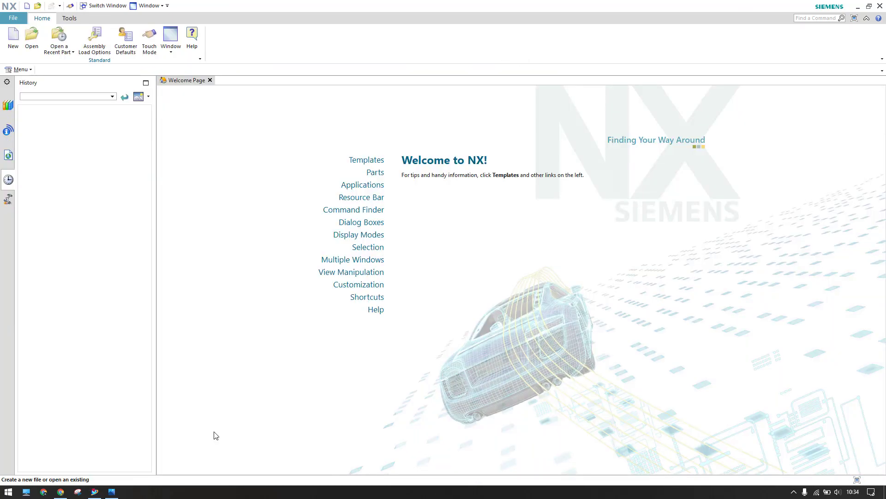
# Step: Create a new millimetre Model part named model1.prt
pyautogui.click(13, 39)
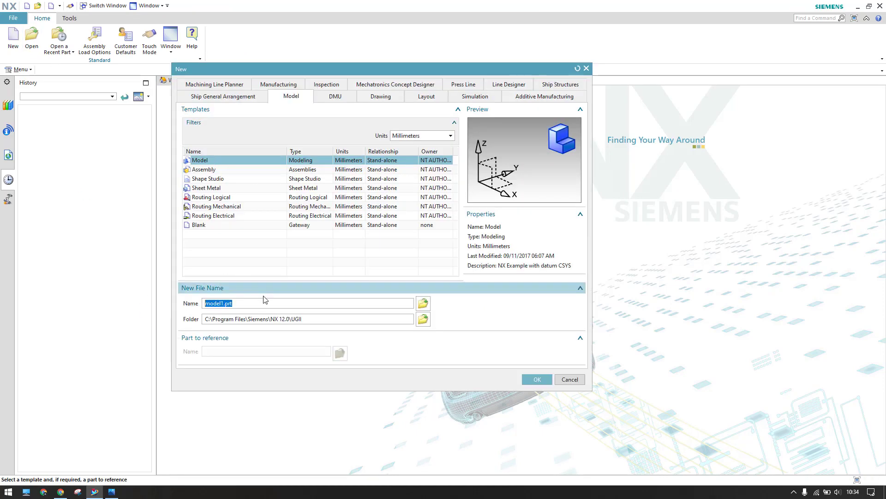
pyautogui.click(537, 379)
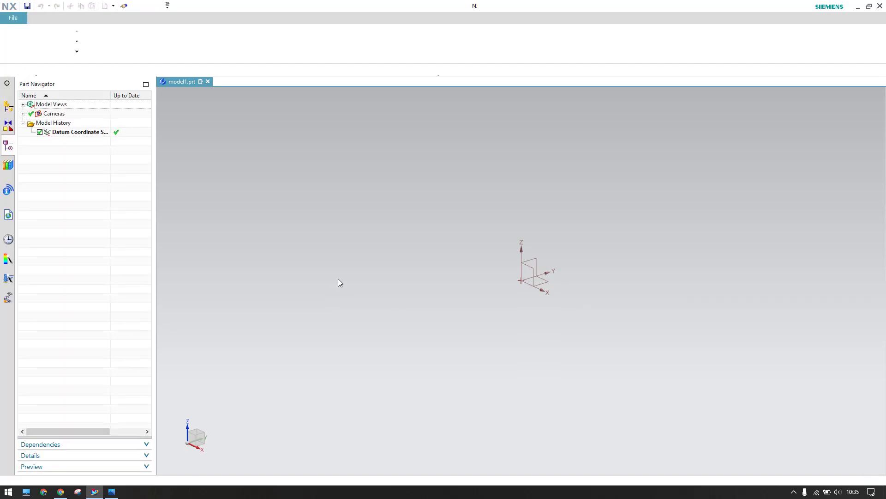
pyautogui.click(14, 39)
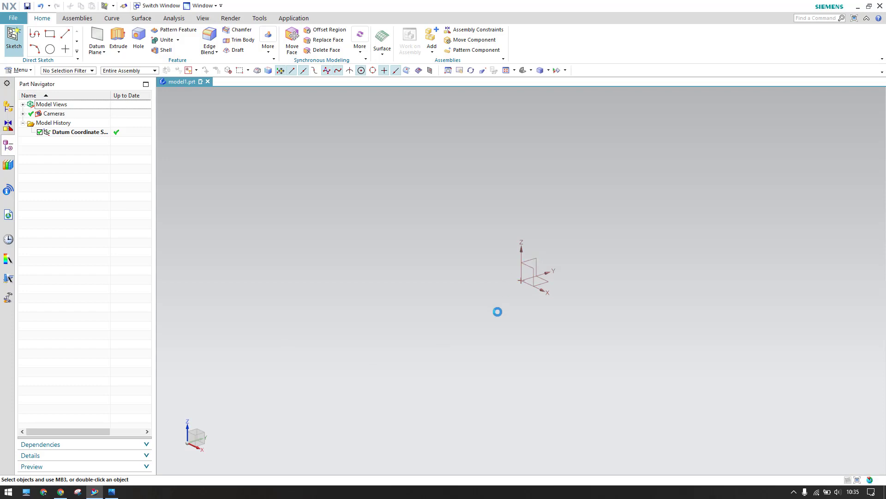
# Step: After checking the reference drawing, place Sketch (1) on the datum plane
pyautogui.click(111, 491)
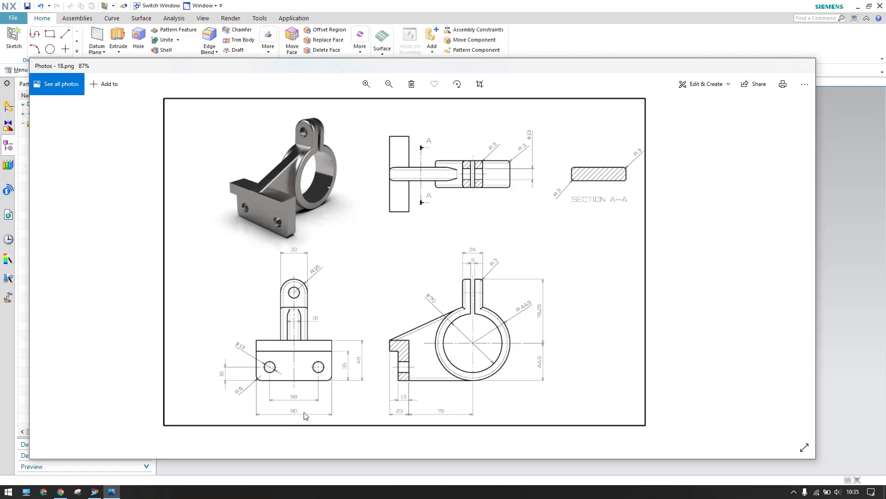
pyautogui.click(762, 66)
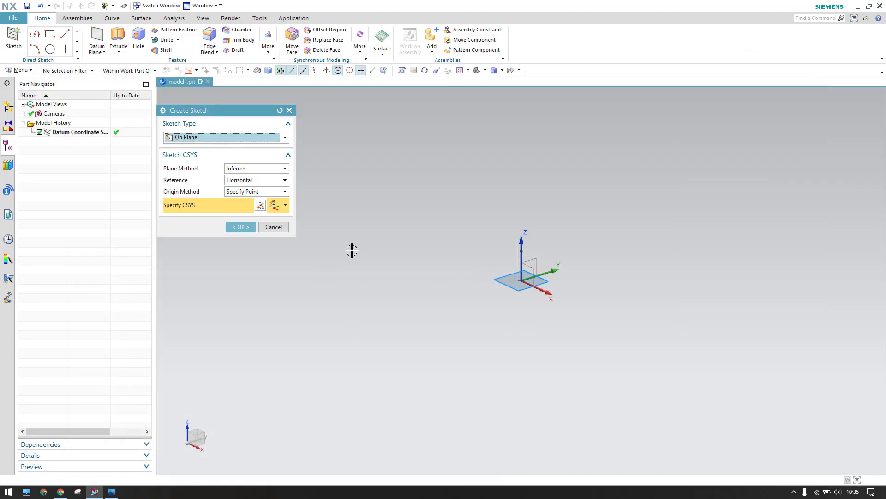
pyautogui.click(271, 227)
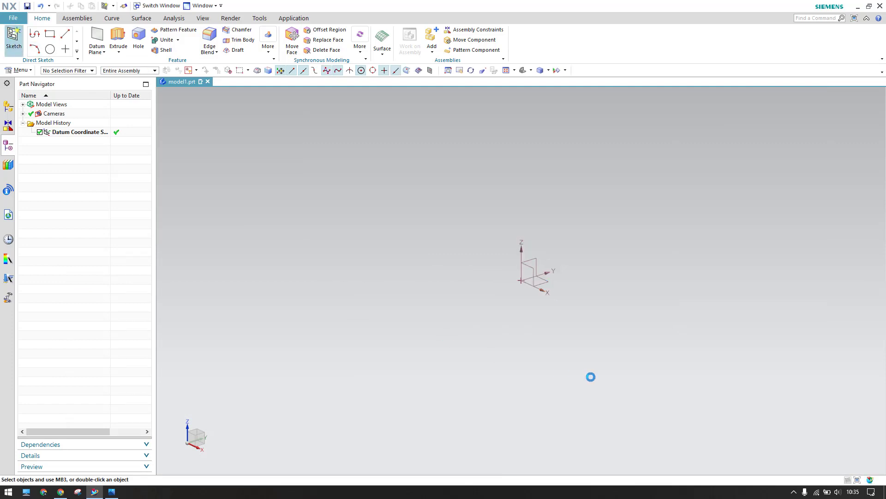
pyautogui.click(529, 258)
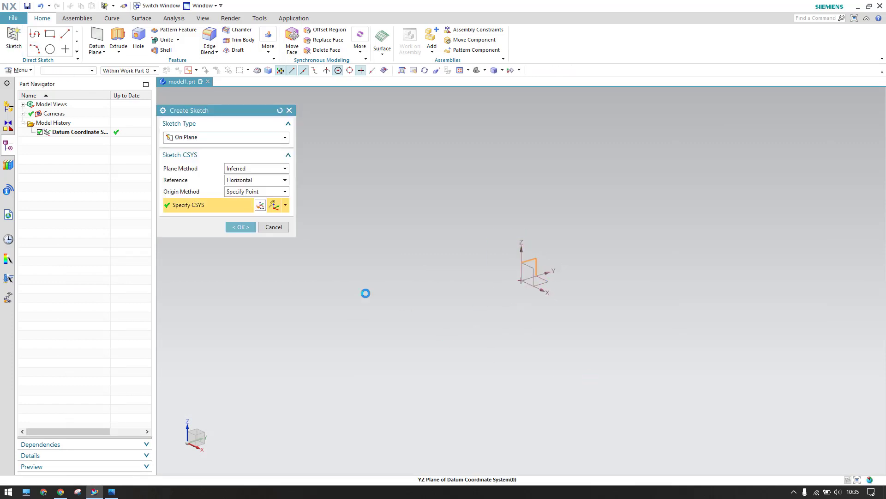
pyautogui.middleClick(429, 322)
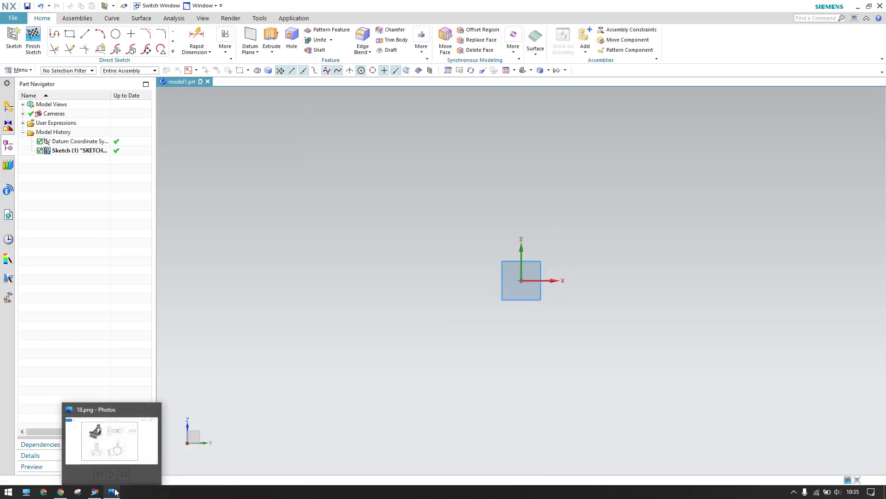
pyautogui.click(129, 452)
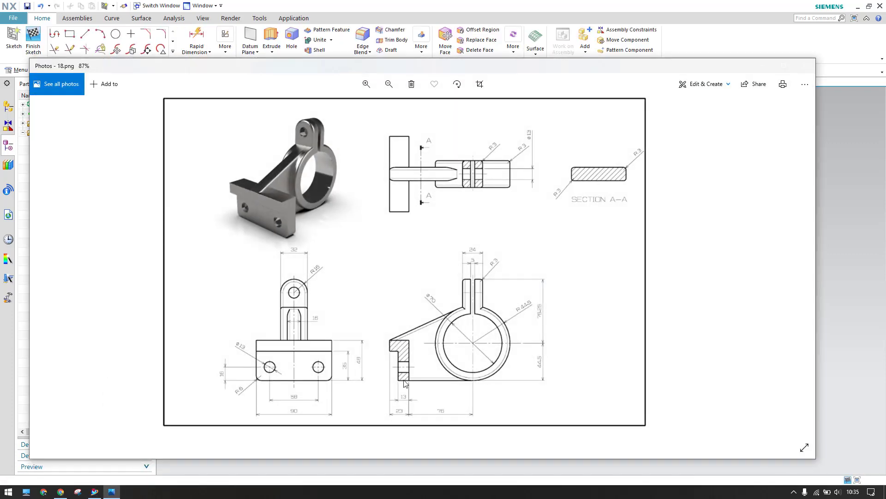
pyautogui.keyDown('ctrl'); pyautogui.scroll(2, 405, 383); pyautogui.keyUp('ctrl')
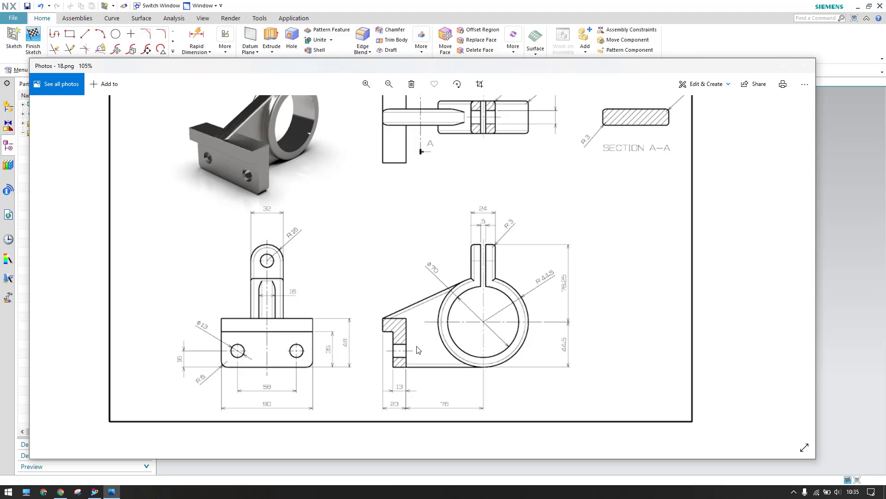
pyautogui.click(700, 37)
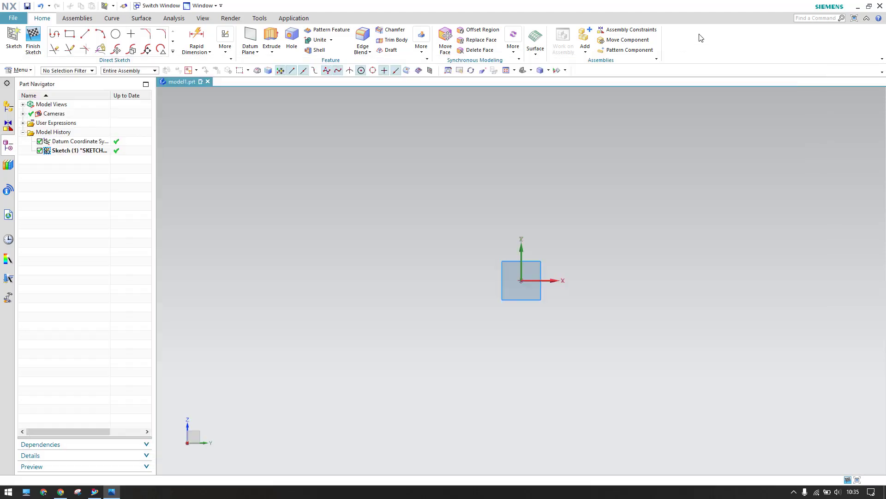
# Step: Draw a connected stepped outline of vertical and horizontal lines starting at the origin
pyautogui.click(54, 33)
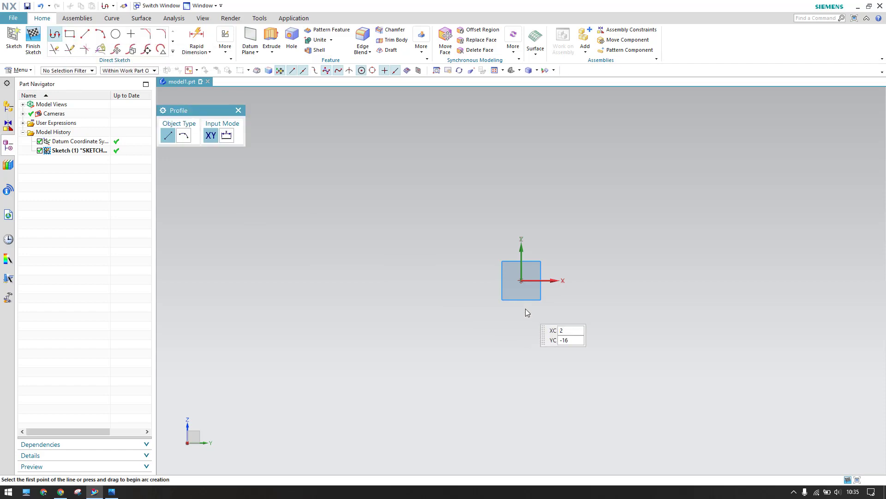
pyautogui.click(522, 280)
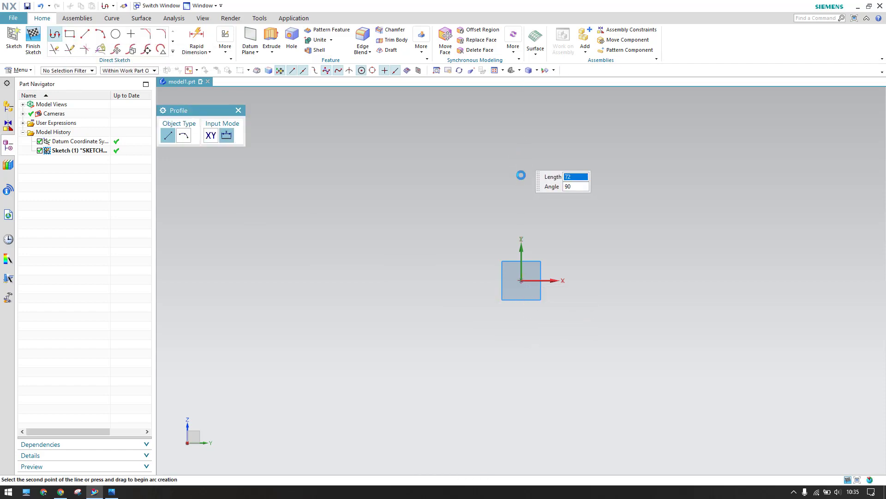
pyautogui.click(521, 155)
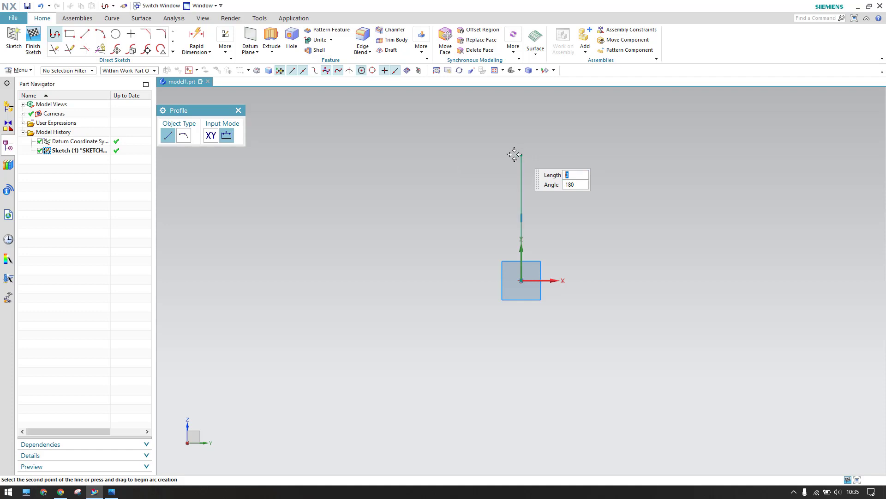
pyautogui.click(452, 154)
pyautogui.click(452, 184)
pyautogui.click(499, 184)
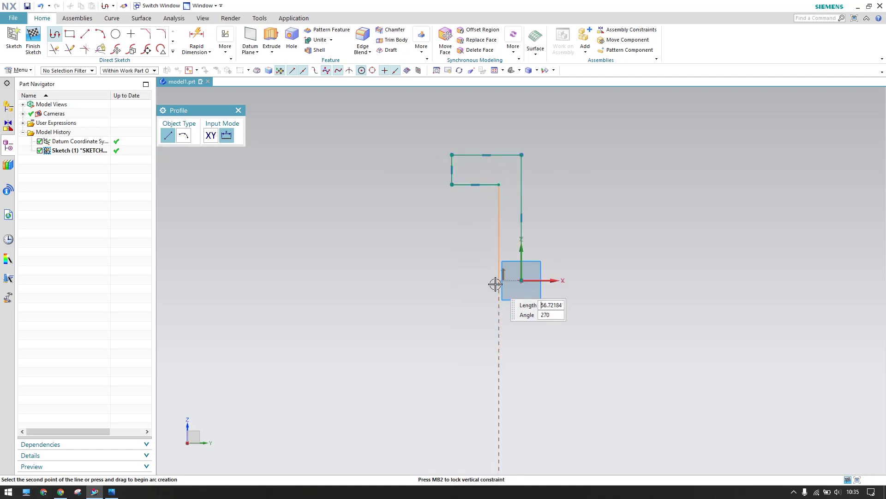
pyautogui.click(499, 300)
pyautogui.press('Escape')
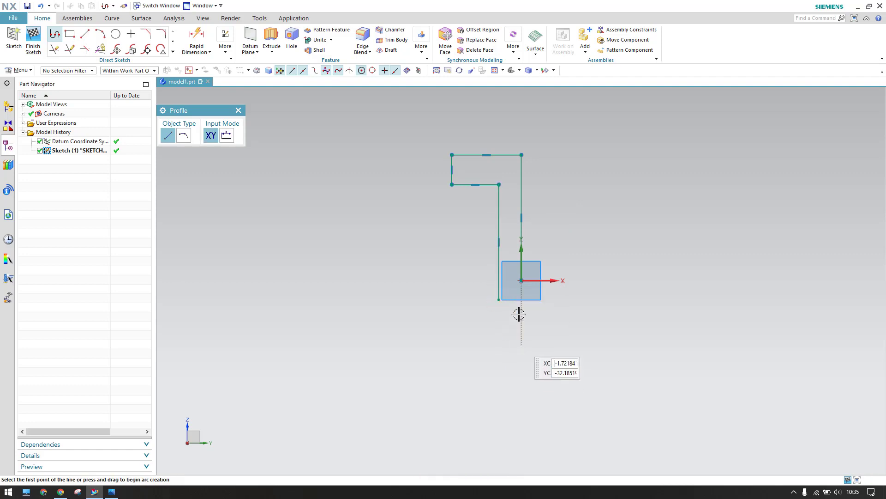
# Step: Add a horizontal line along the X-axis from the origin and trim the stub and overhang
pyautogui.click(522, 280)
pyautogui.click(417, 280)
pyautogui.press('Escape')
pyautogui.press('Escape')
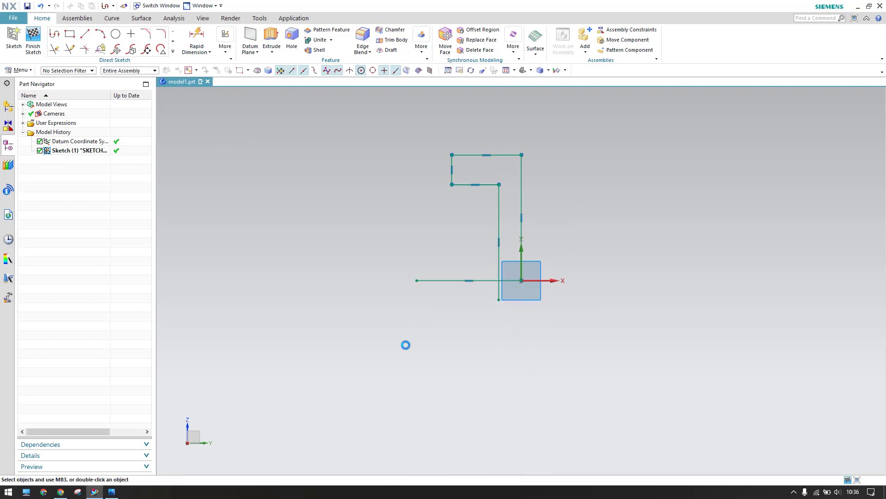
pyautogui.press('t')
pyautogui.click(499, 290)
pyautogui.click(444, 281)
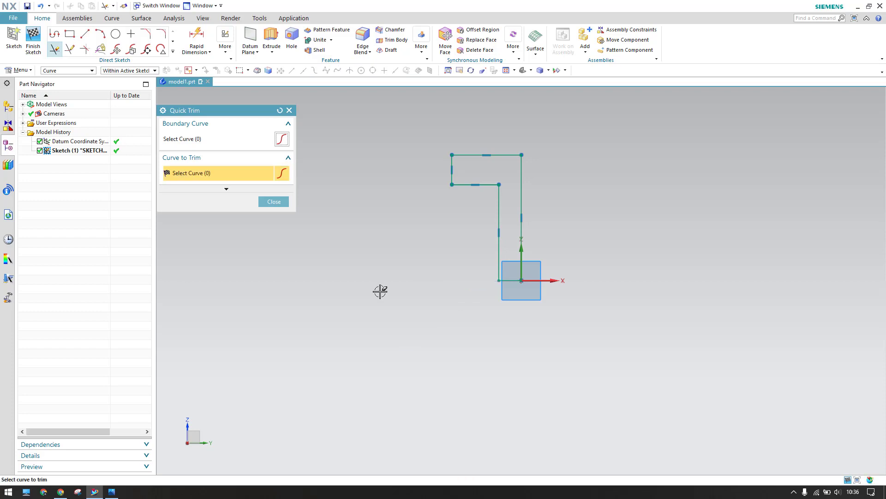
pyautogui.click(275, 201)
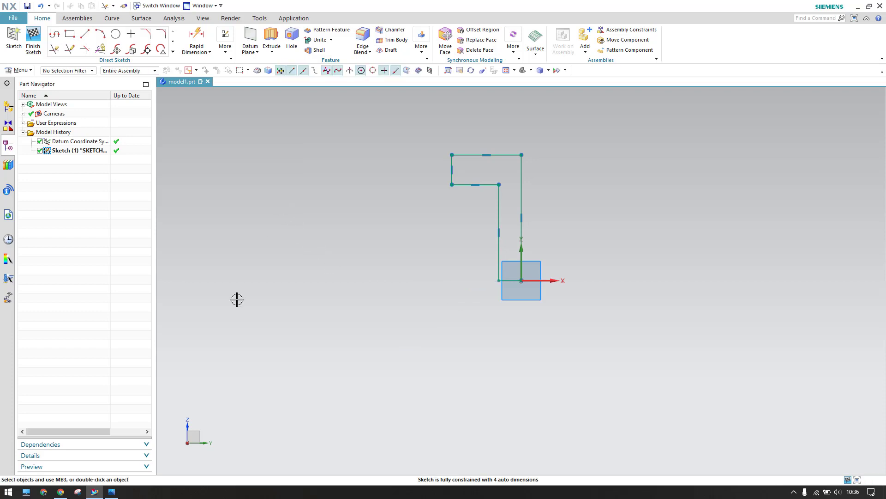
pyautogui.click(111, 492)
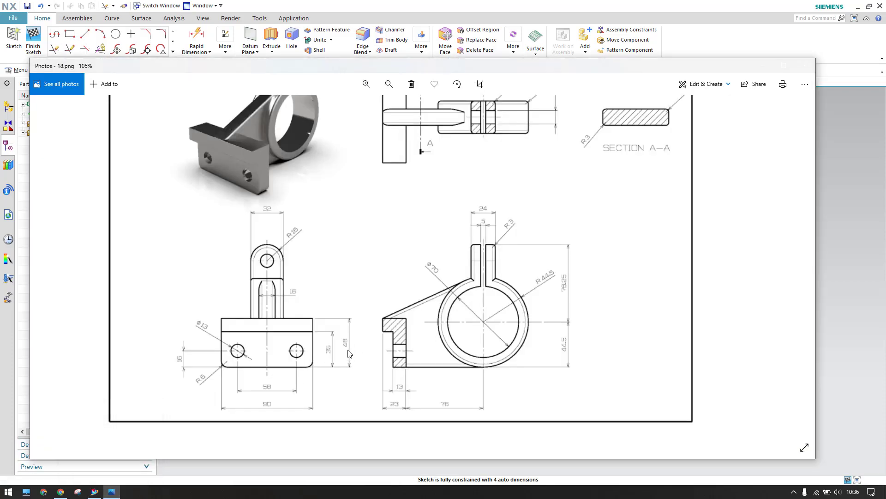
# Step: Dimension the profile's overall height to 48 and step height to 35
pyautogui.click(806, 65)
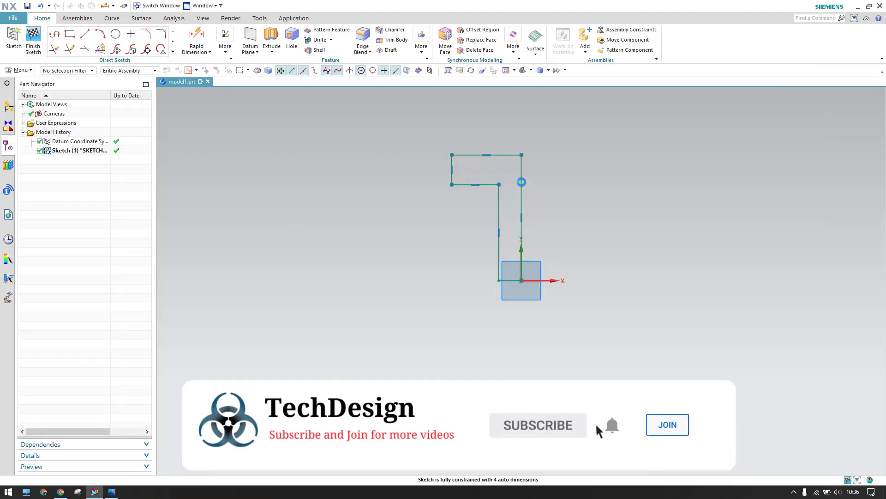
pyautogui.press('d')
pyautogui.click(577, 257)
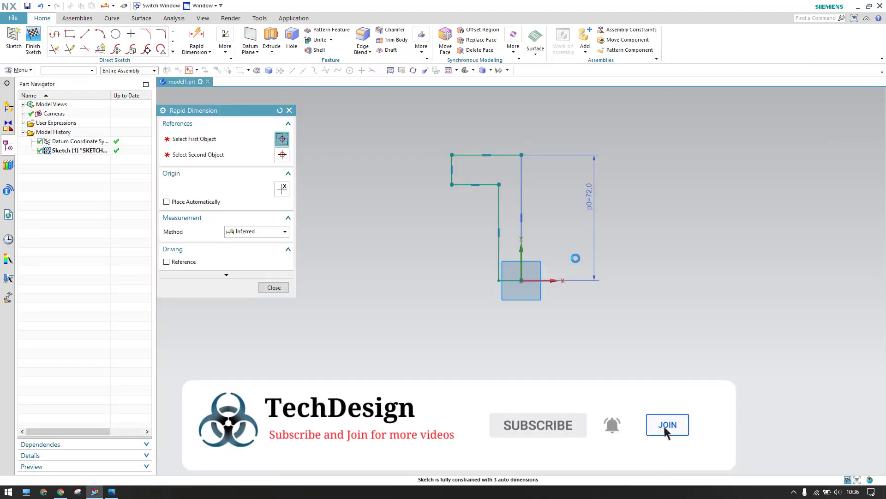
pyautogui.press('Return')
pyautogui.write('48')
pyautogui.press('Return')
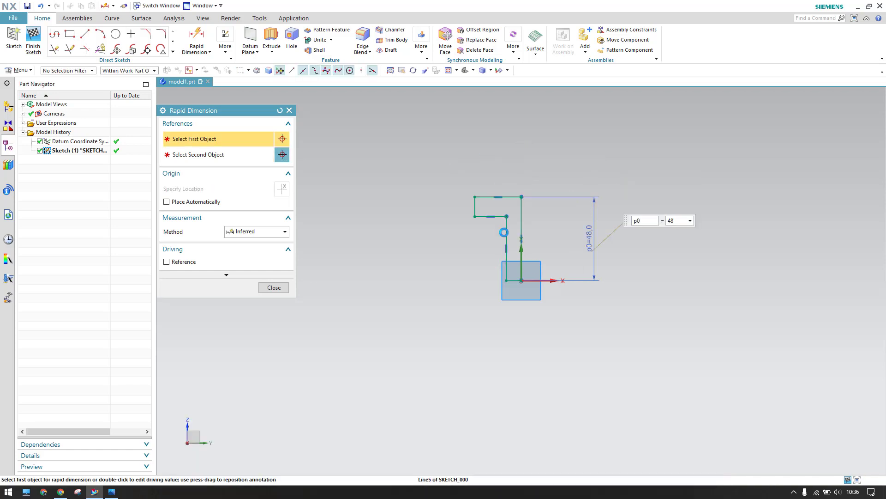
pyautogui.click(507, 216)
pyautogui.click(506, 280)
pyautogui.click(402, 302)
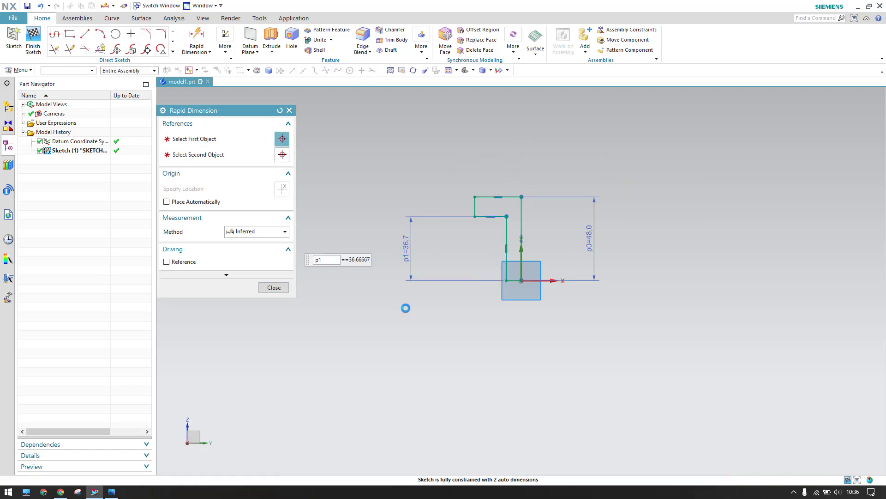
pyautogui.write('35')
pyautogui.press('Return')
pyautogui.click(270, 288)
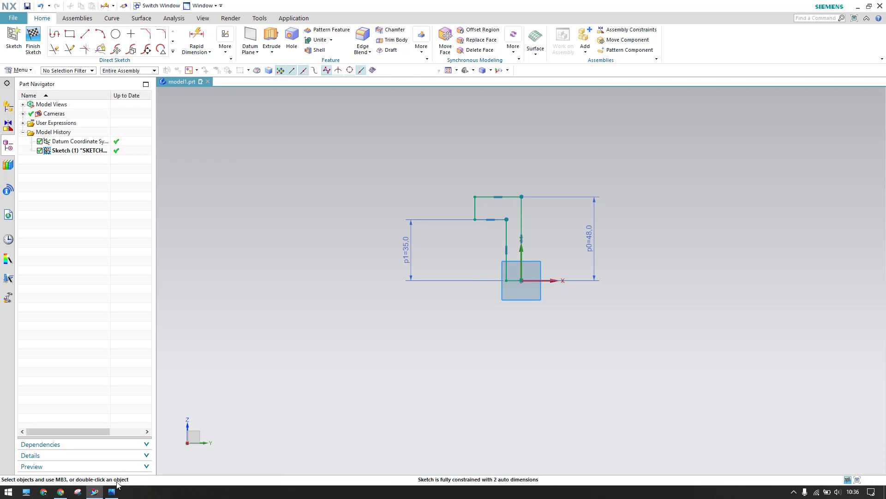
# Step: Dimension the bottom width to 13 and overall width to 23, then finish the sketch
pyautogui.click(111, 492)
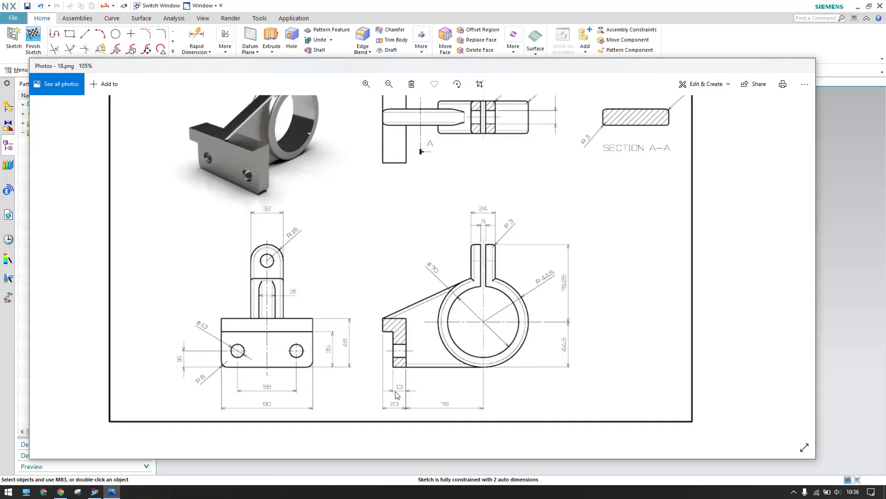
pyautogui.click(719, 15)
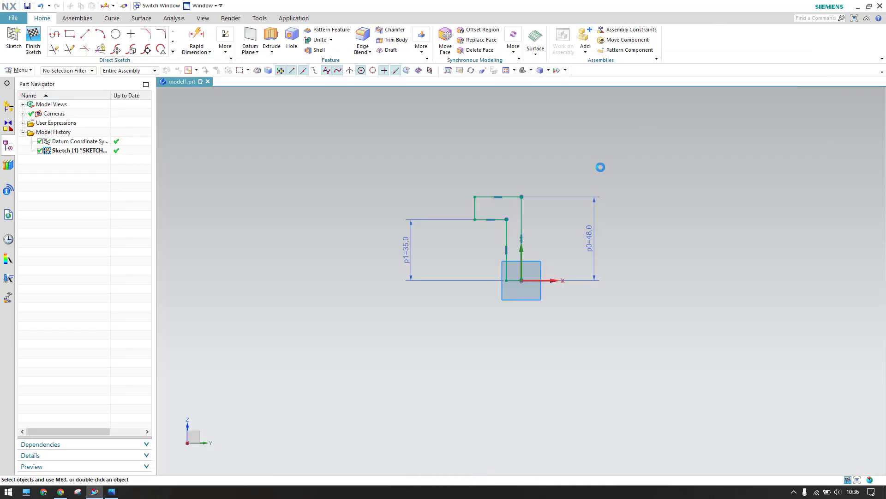
pyautogui.press('d')
pyautogui.scroll(6, 512, 281)
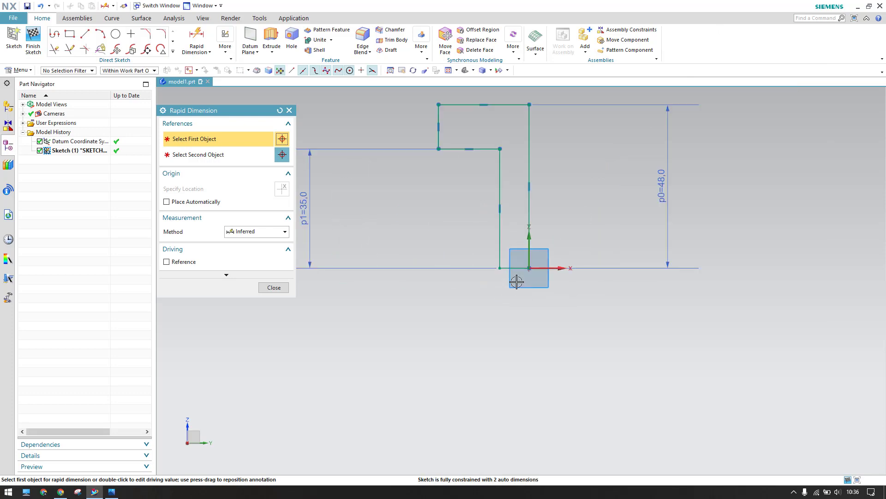
pyautogui.click(526, 265)
pyautogui.click(512, 321)
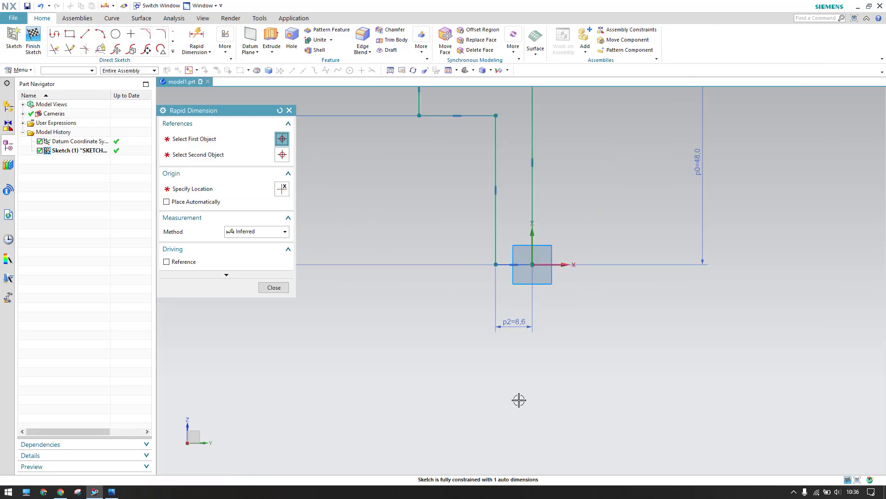
pyautogui.click(418, 116)
pyautogui.click(532, 265)
pyautogui.click(483, 373)
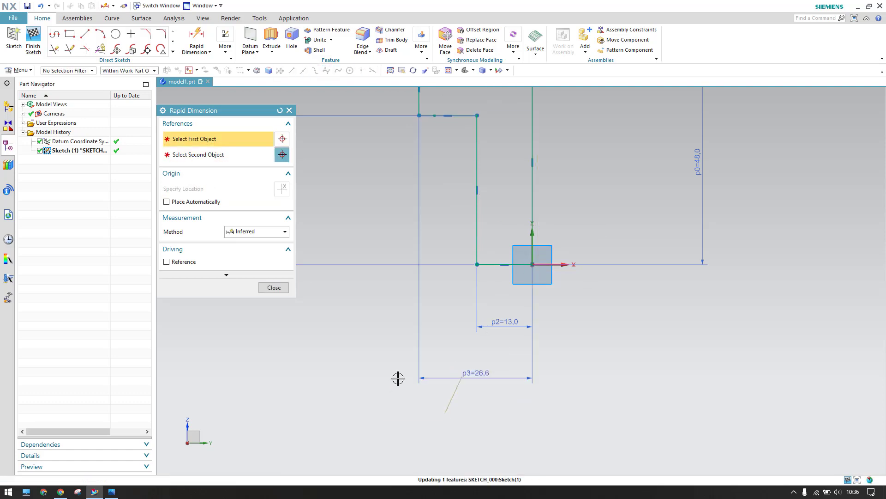
pyautogui.press('Return')
pyautogui.click(273, 287)
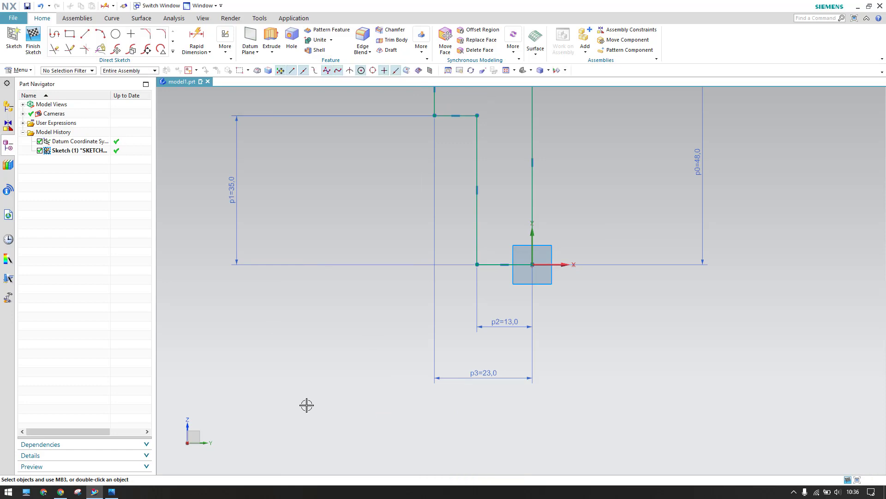
pyautogui.scroll(3, 374, 346)
pyautogui.scroll(-3, 375, 345)
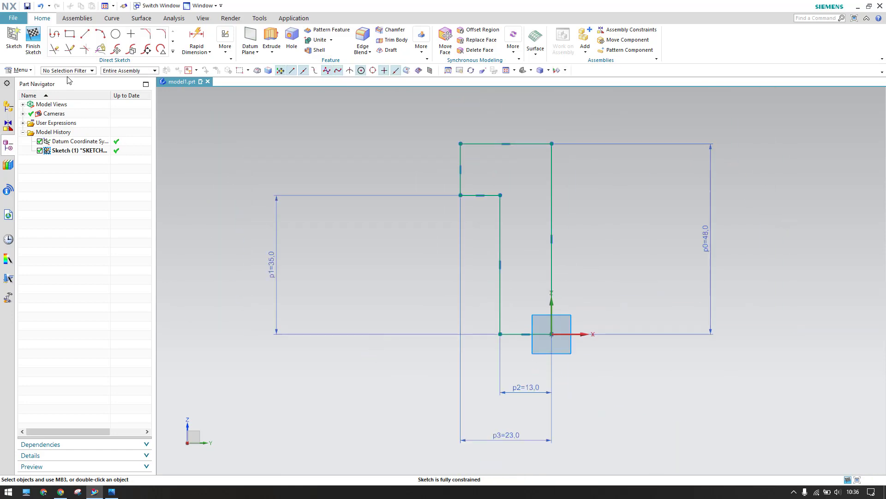
pyautogui.click(32, 40)
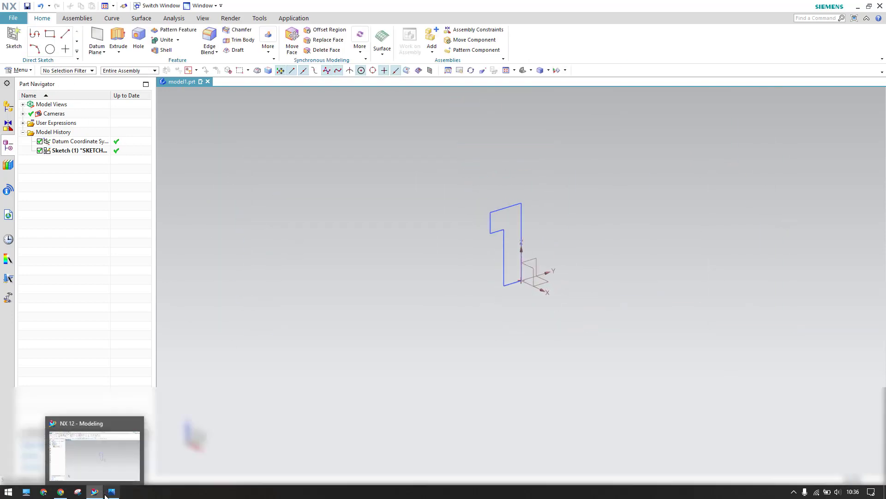
# Step: Extrude Sketch (1) symmetrically by 45 mm with Boolean None
pyautogui.click(112, 492)
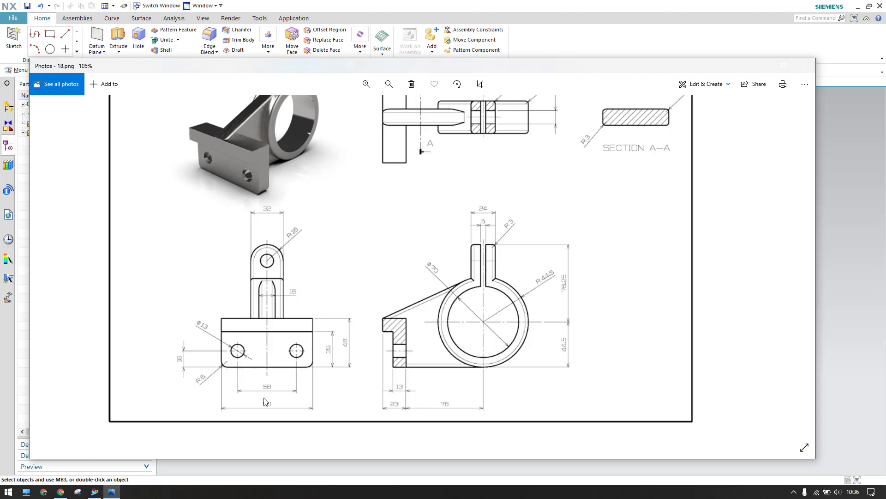
pyautogui.click(713, 40)
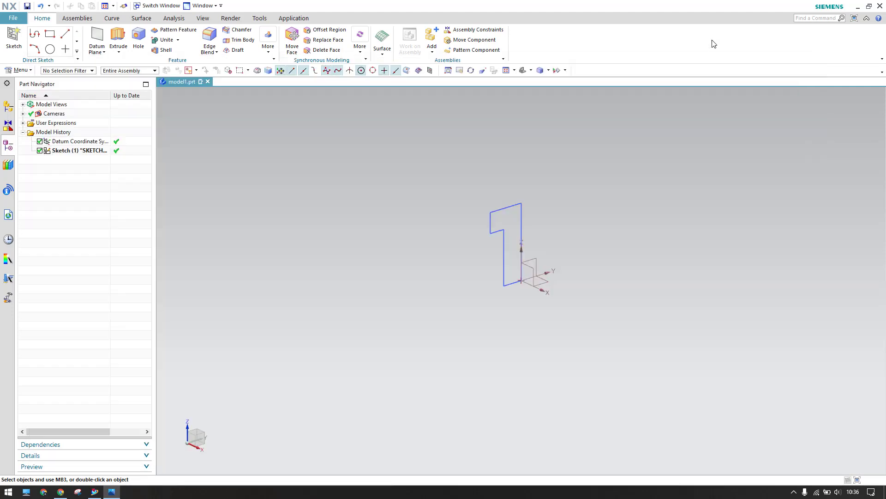
pyautogui.click(118, 36)
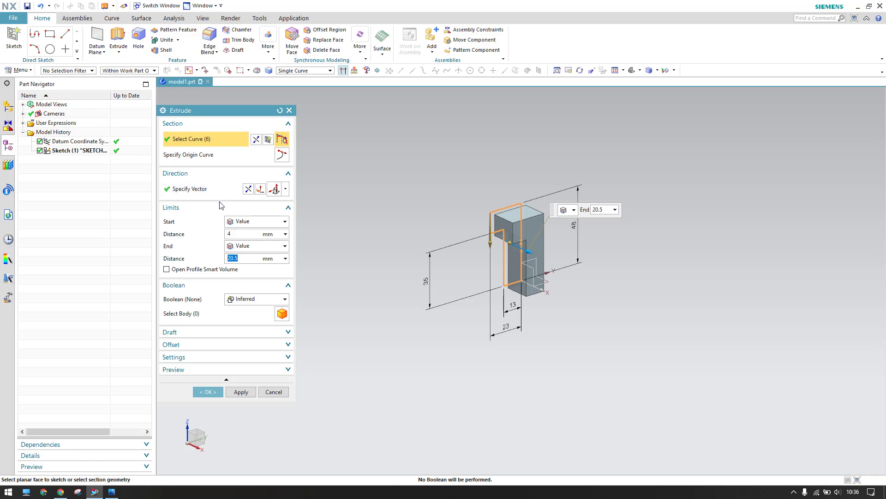
pyautogui.click(249, 221)
pyautogui.click(240, 241)
pyautogui.click(248, 233)
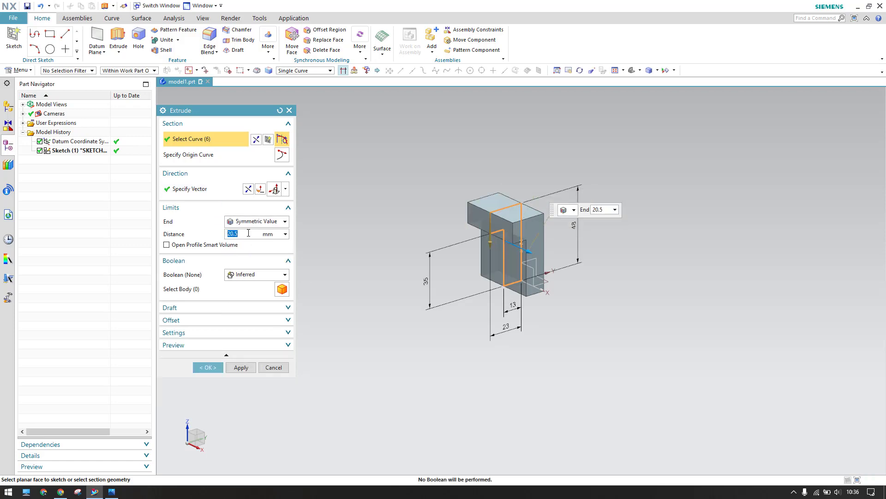
pyautogui.click(241, 276)
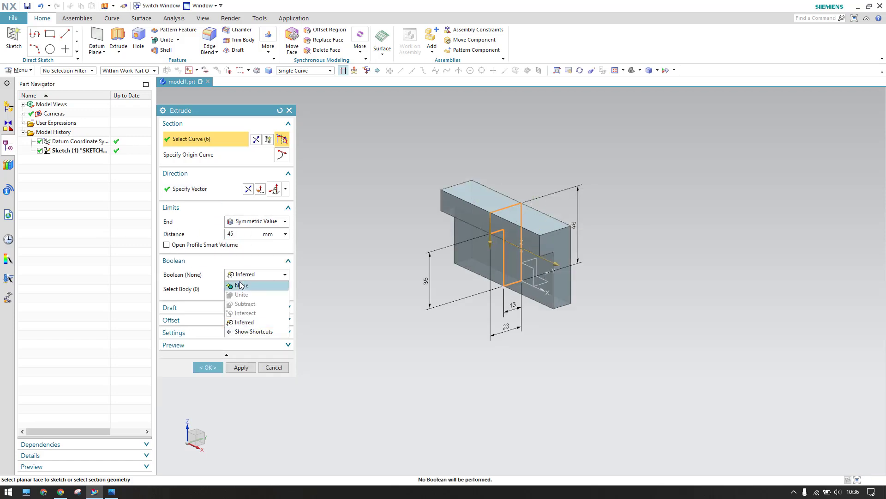
pyautogui.click(261, 287)
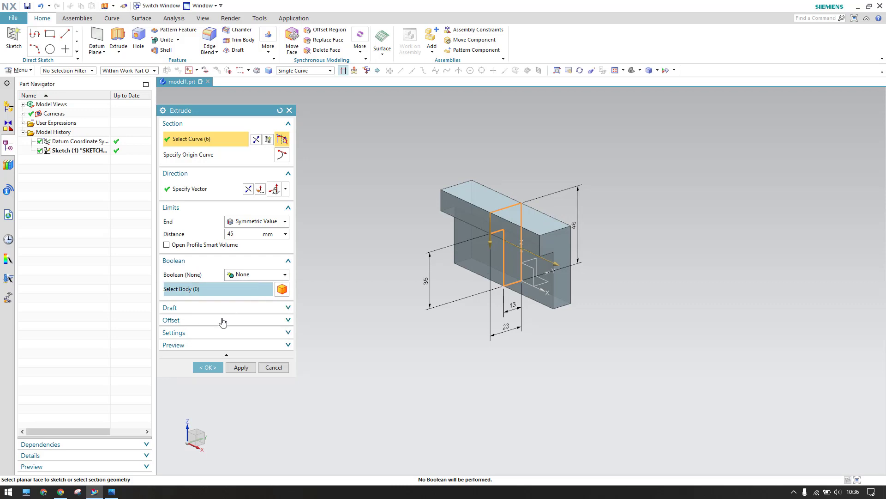
pyautogui.click(206, 368)
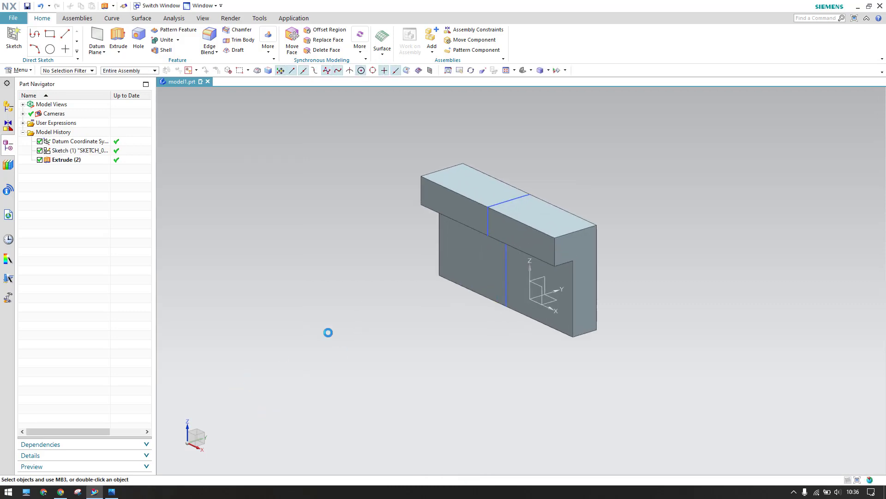
pyautogui.scroll(5, 376, 293)
# Step: Review the reference drawing, then start a new sketch on the extruded block
pyautogui.scroll(-3, 376, 296)
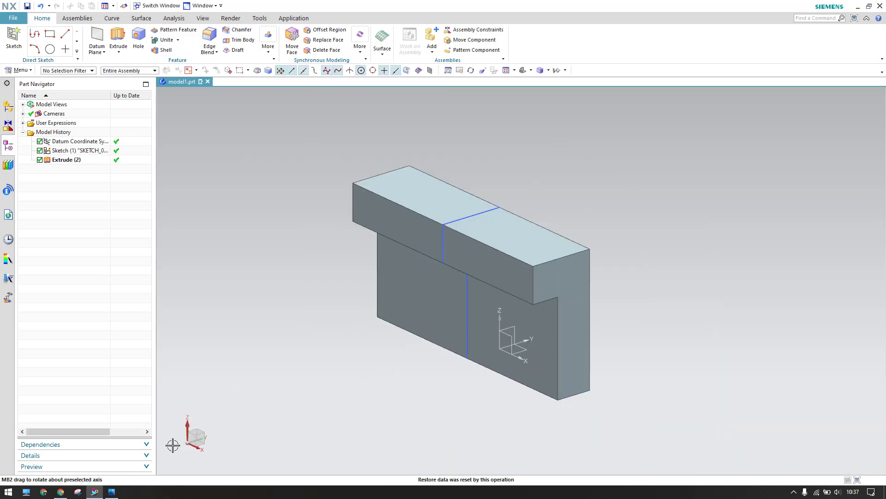
pyautogui.click(111, 492)
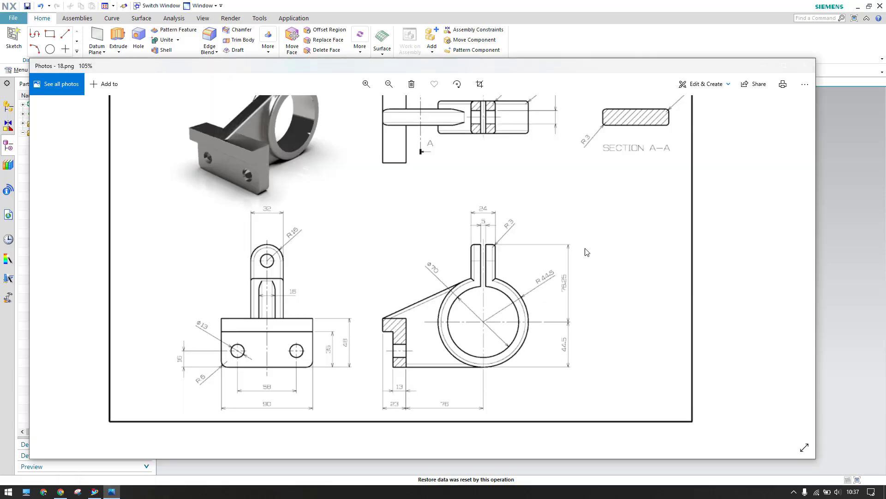
pyautogui.scroll(2, 503, 255)
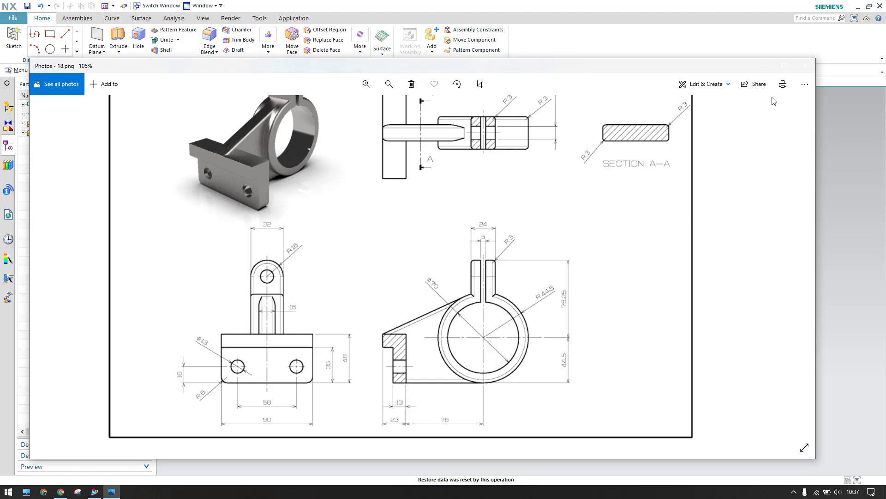
pyautogui.click(762, 69)
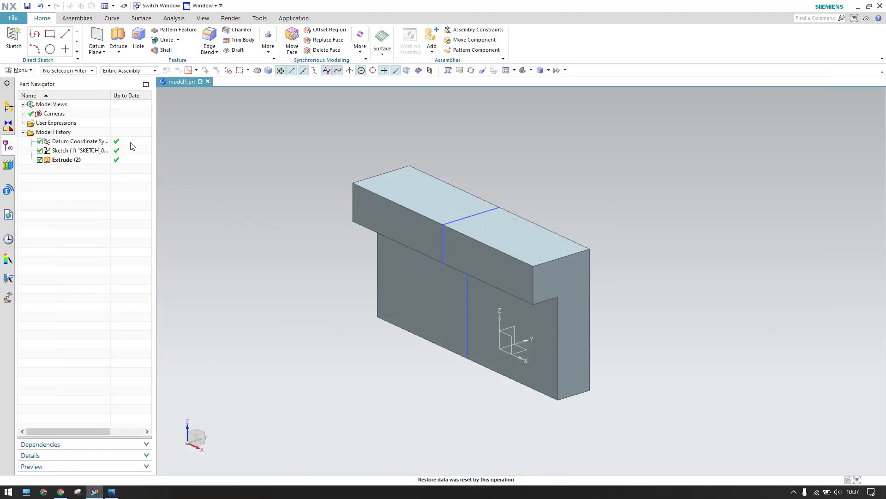
pyautogui.click(14, 37)
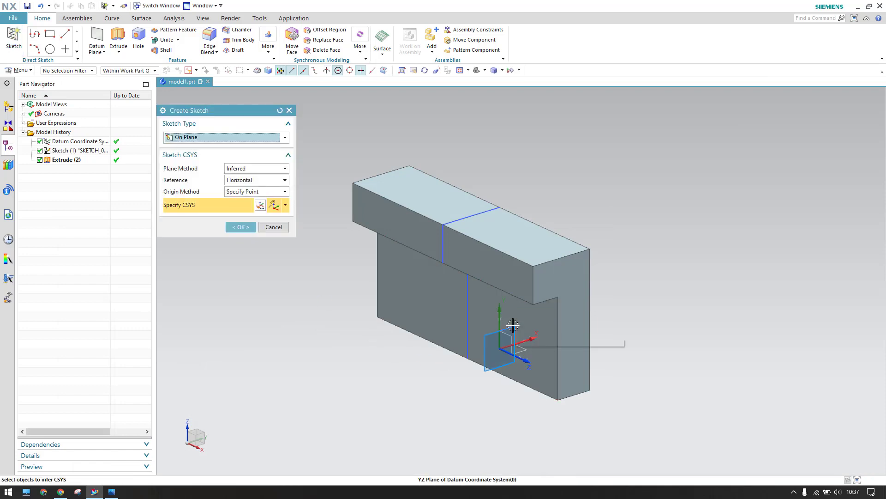
pyautogui.click(513, 326)
pyautogui.middleClick(242, 356)
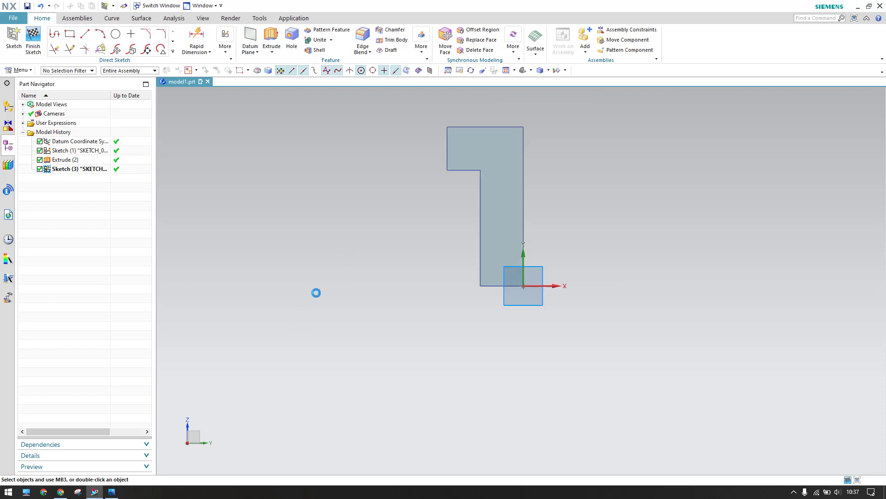
pyautogui.scroll(3, 314, 294)
pyautogui.scroll(-3, 297, 324)
pyautogui.keyDown('shift'); pyautogui.moveTo(292, 342); pyautogui.dragTo(351, 322, button='middle'); pyautogui.keyUp('shift')
pyautogui.scroll(-3, 346, 314)
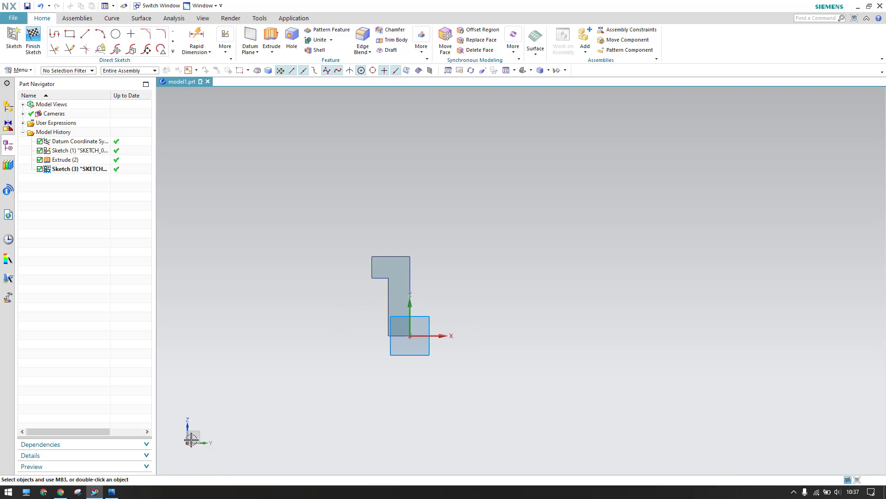
pyautogui.click(111, 491)
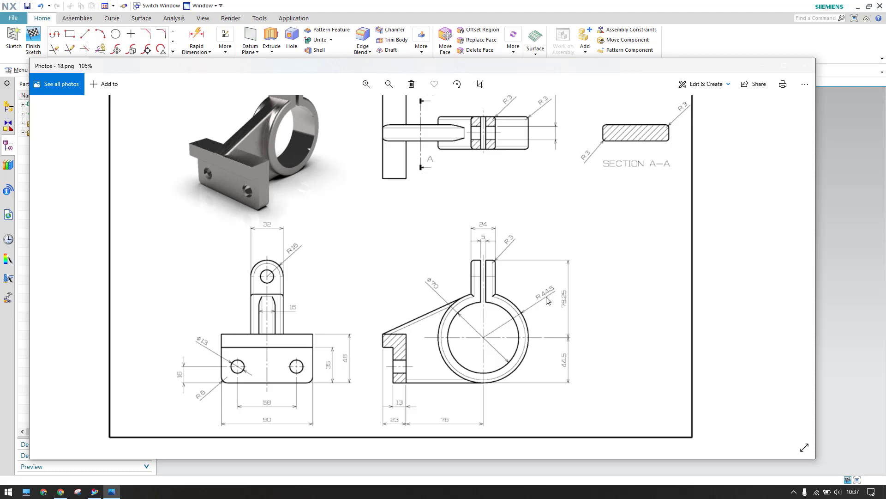
pyautogui.click(691, 46)
# Step: Draw concentric circles of diameter 70 and 89 (44.5*2) on a shared centre
pyautogui.click(116, 33)
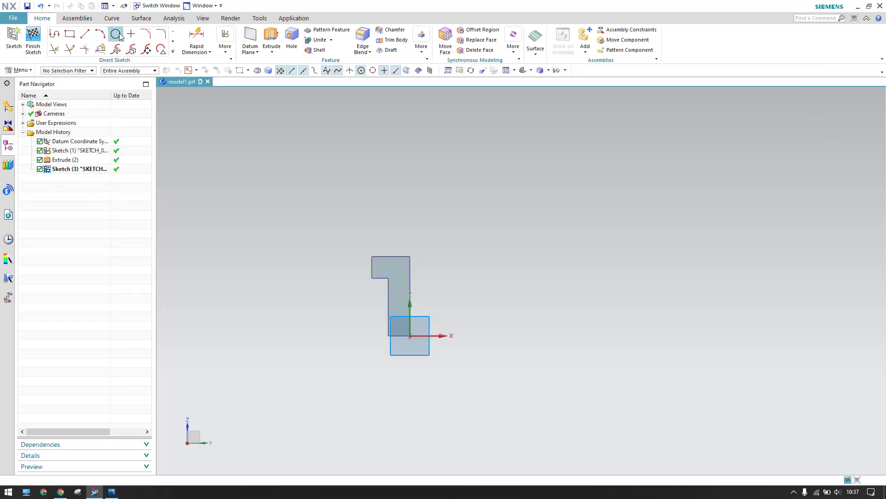
pyautogui.click(544, 321)
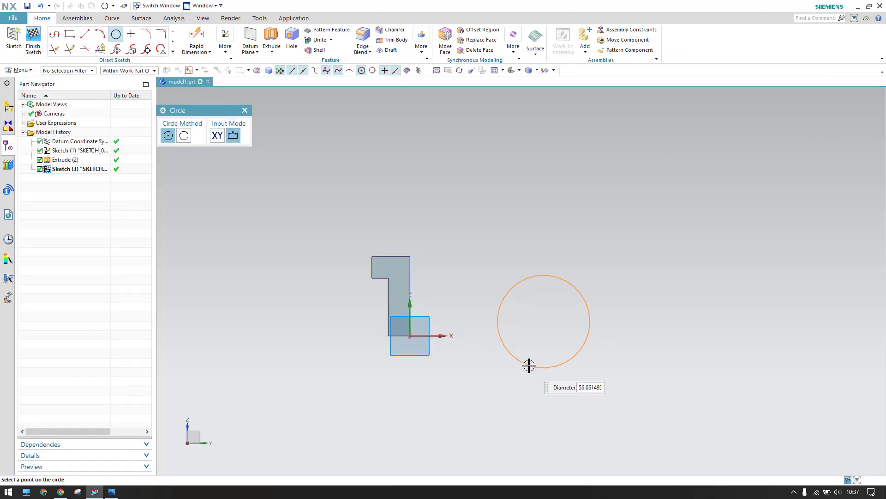
pyautogui.press('Return')
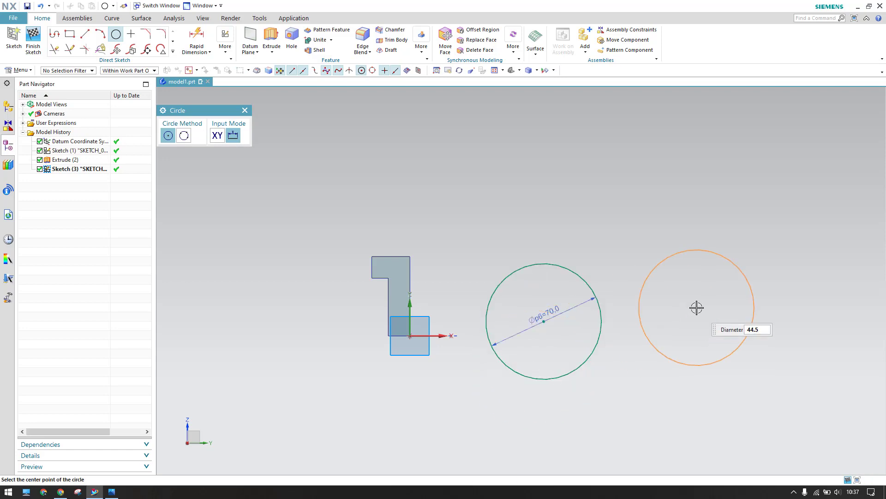
pyautogui.write('44.5*2')
pyautogui.press('Return')
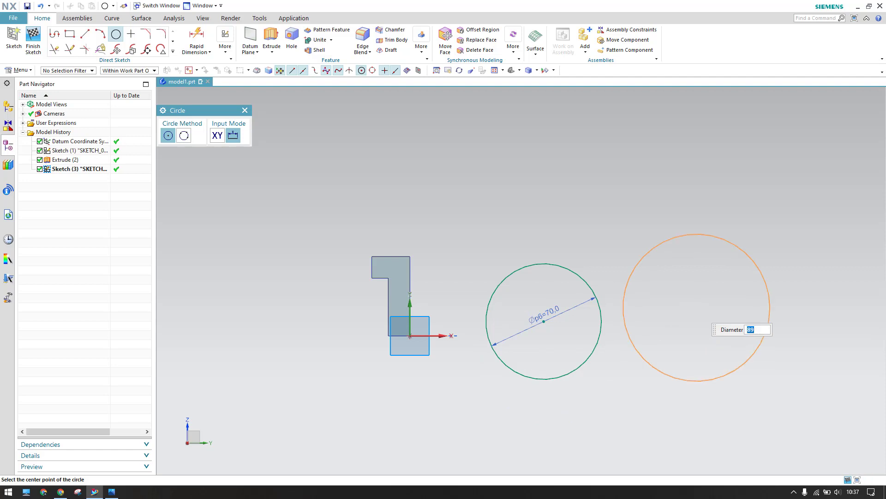
pyautogui.click(544, 321)
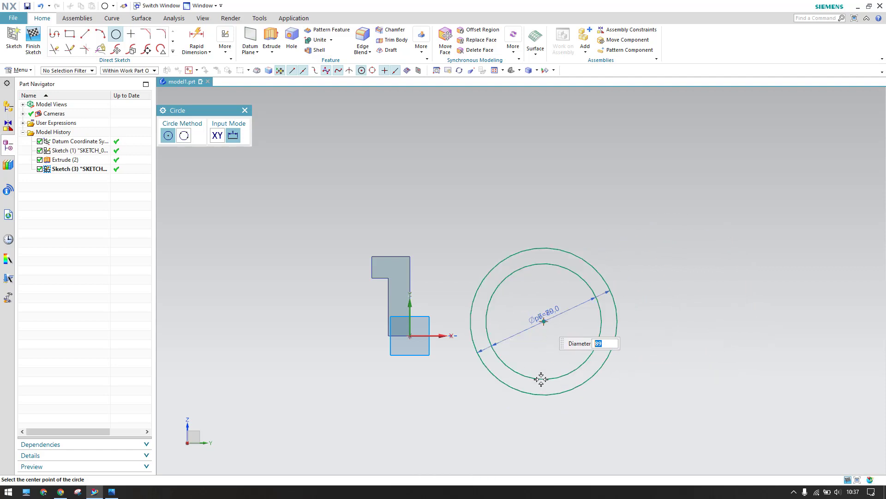
pyautogui.press('Escape')
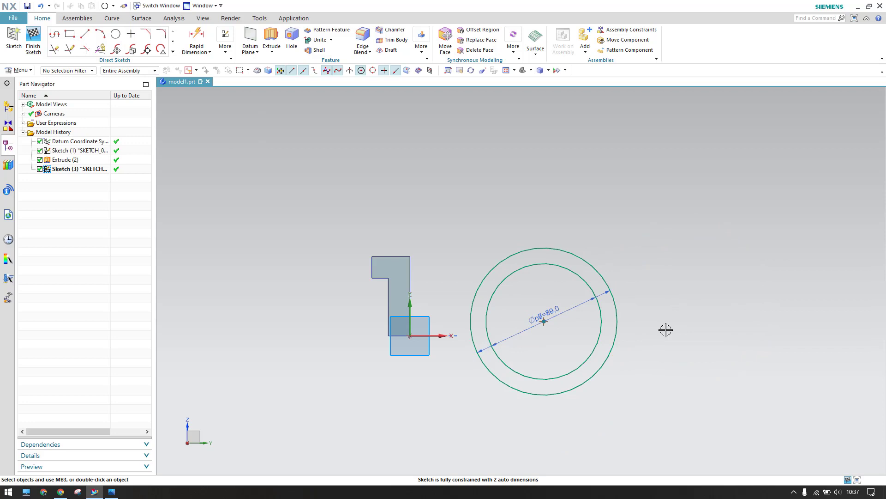
pyautogui.click(111, 492)
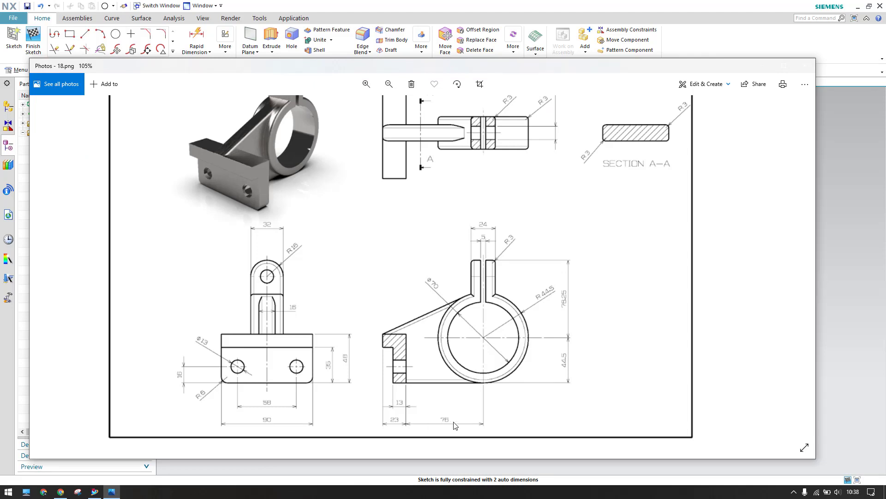
# Step: Dimension the ring centre 44.5 mm vertically from the origin
pyautogui.click(718, 36)
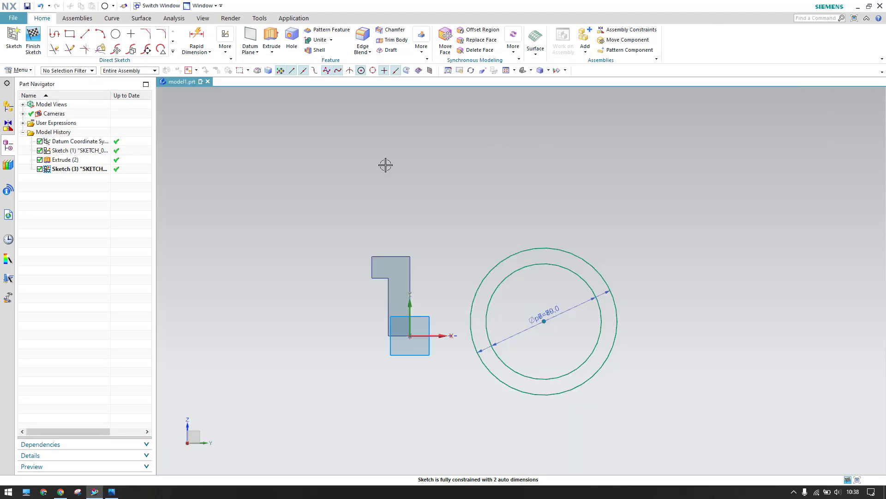
pyautogui.click(196, 36)
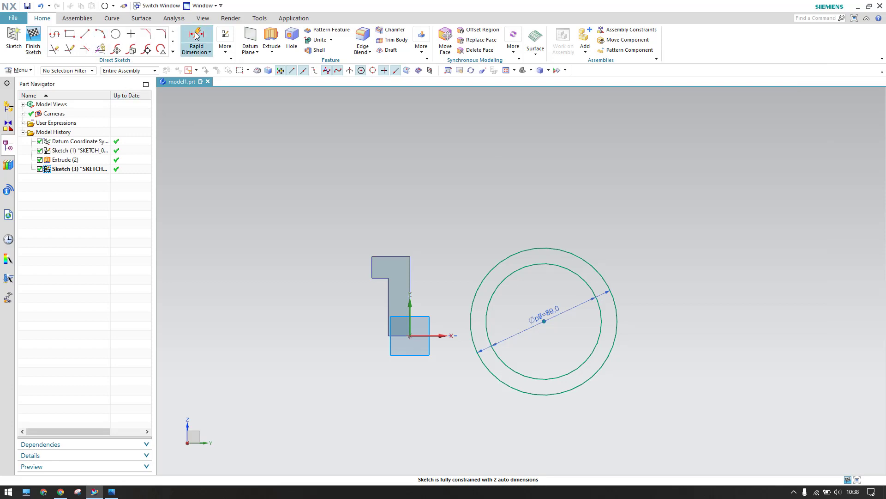
pyautogui.click(546, 321)
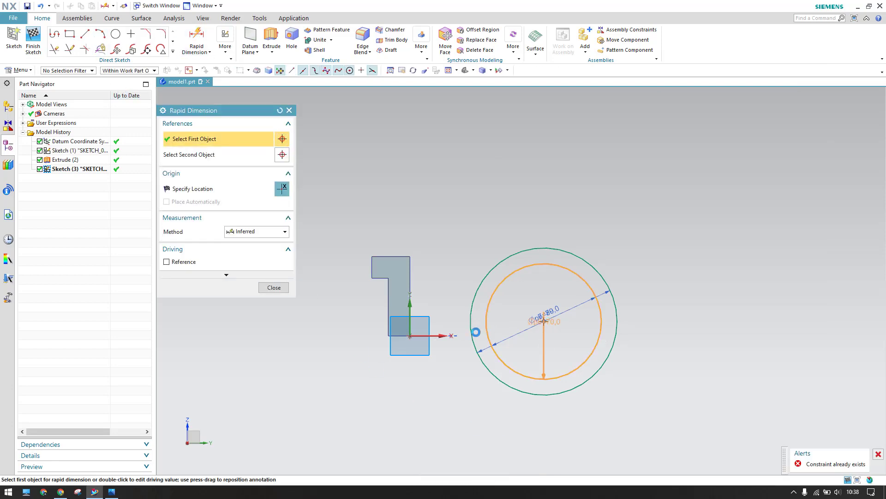
pyautogui.click(697, 305)
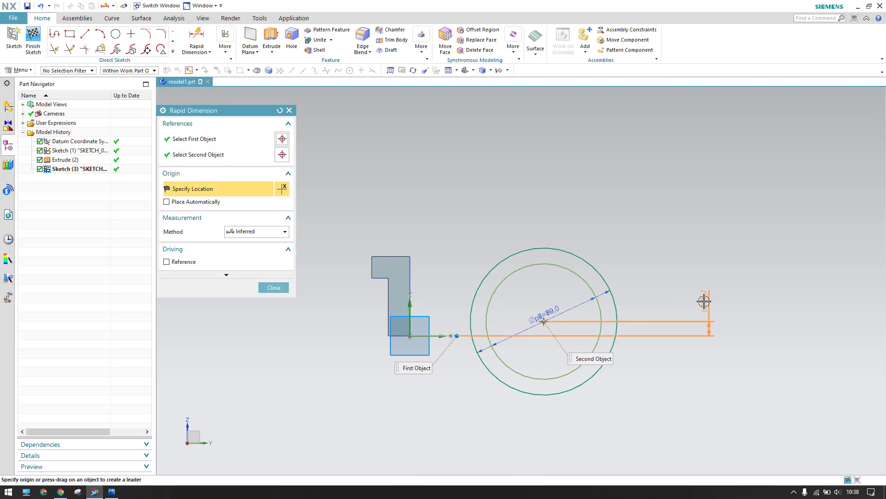
pyautogui.click(703, 301)
pyautogui.write('44.')
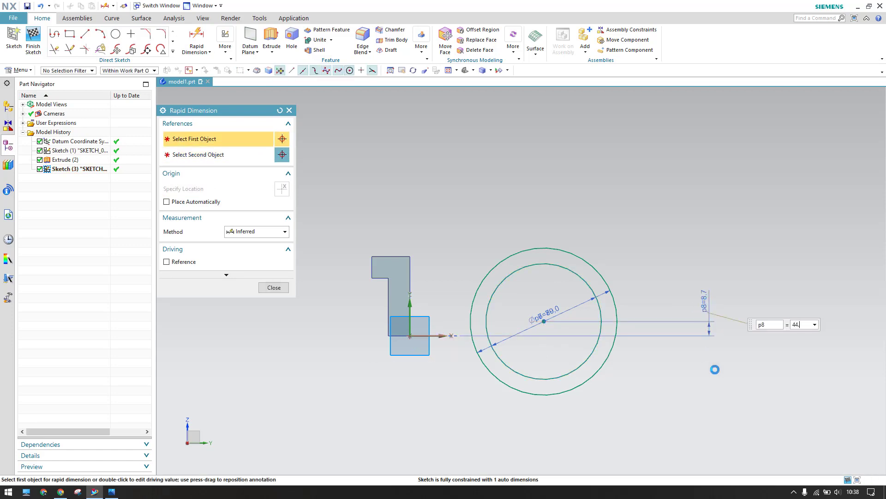
pyautogui.write('5')
pyautogui.press('Return')
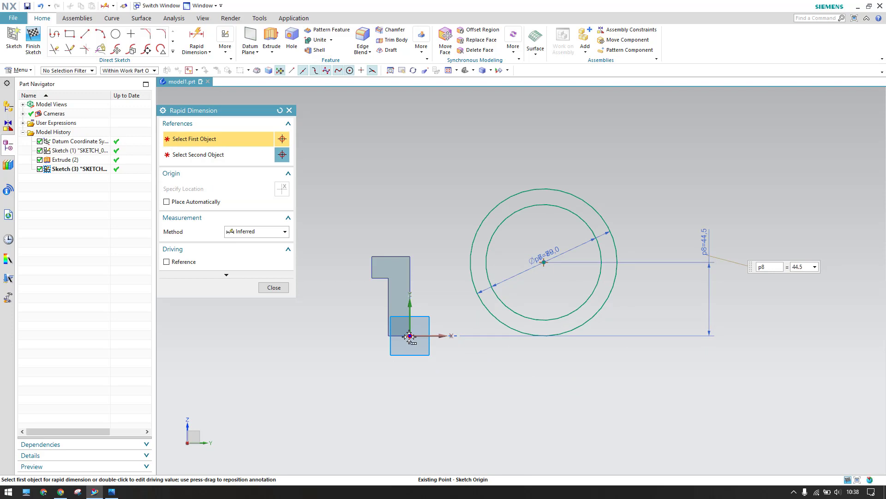
# Step: Dimension the ring centre 76 mm horizontally from the sketch origin
pyautogui.click(410, 336)
pyautogui.click(458, 353)
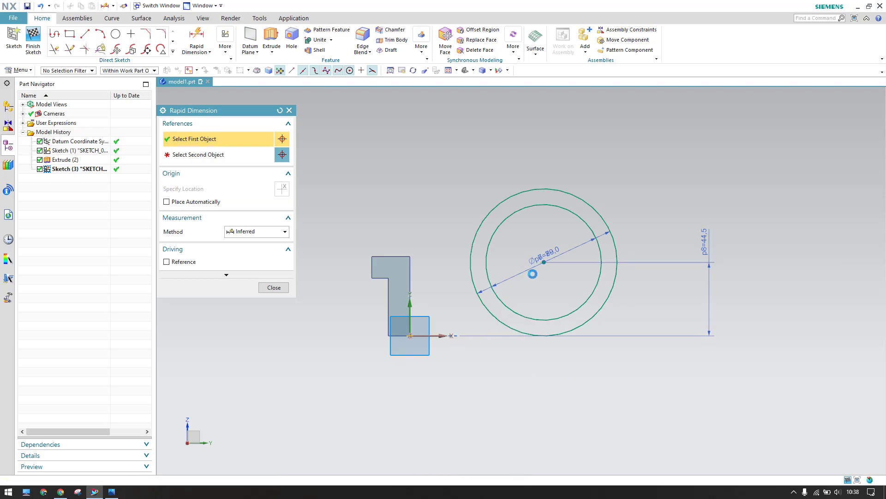
pyautogui.click(544, 262)
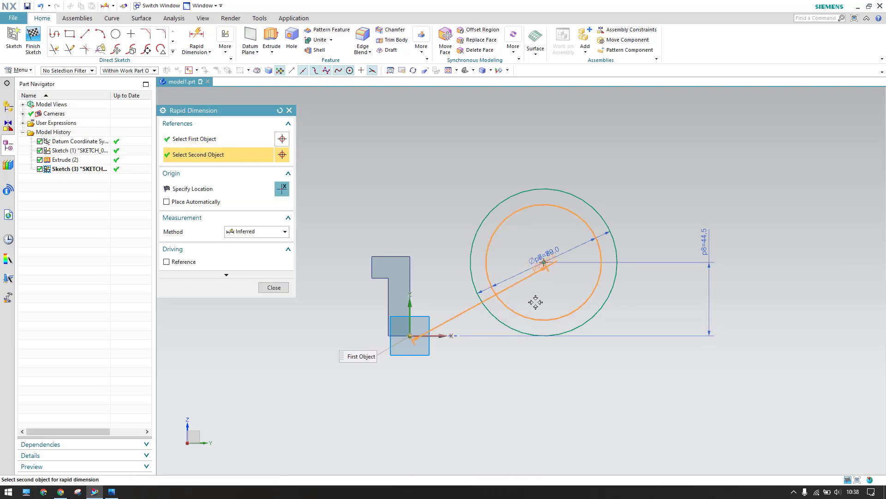
pyautogui.click(462, 388)
pyautogui.write('76')
pyautogui.press('Return')
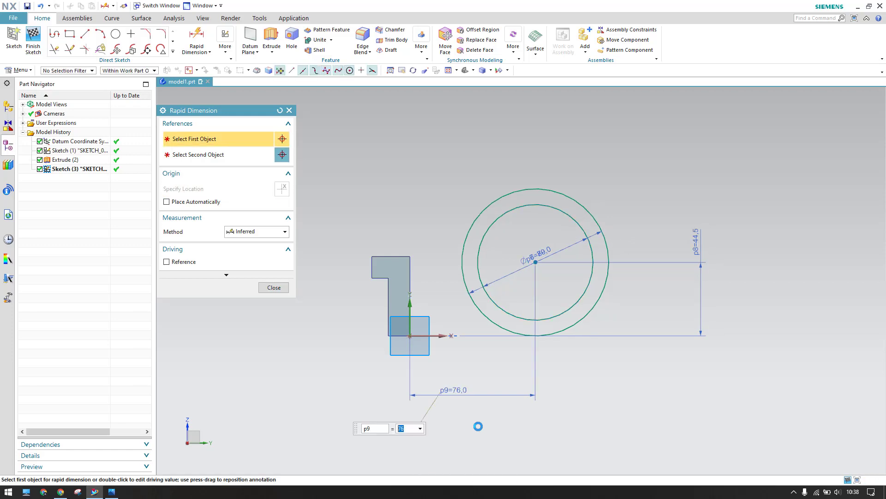
pyautogui.press('Escape')
pyautogui.click(111, 490)
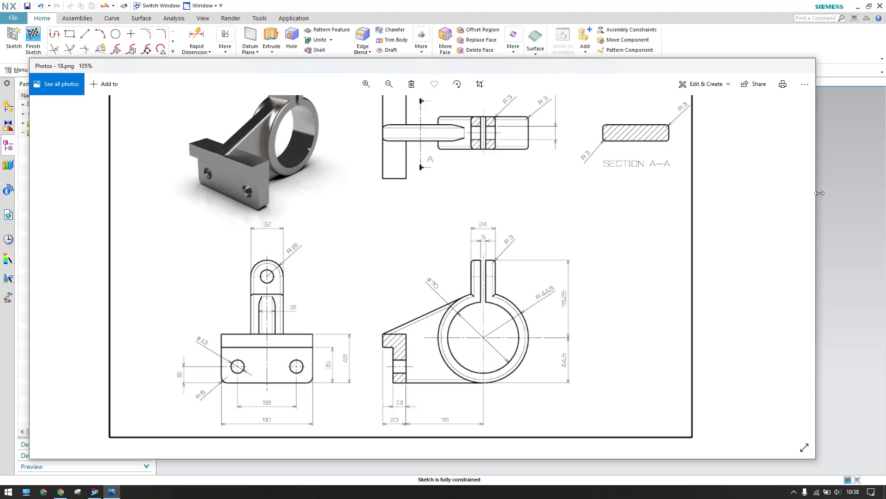
# Step: Draw four vertical slot-wall lines from above the ring down into it
pyautogui.click(839, 79)
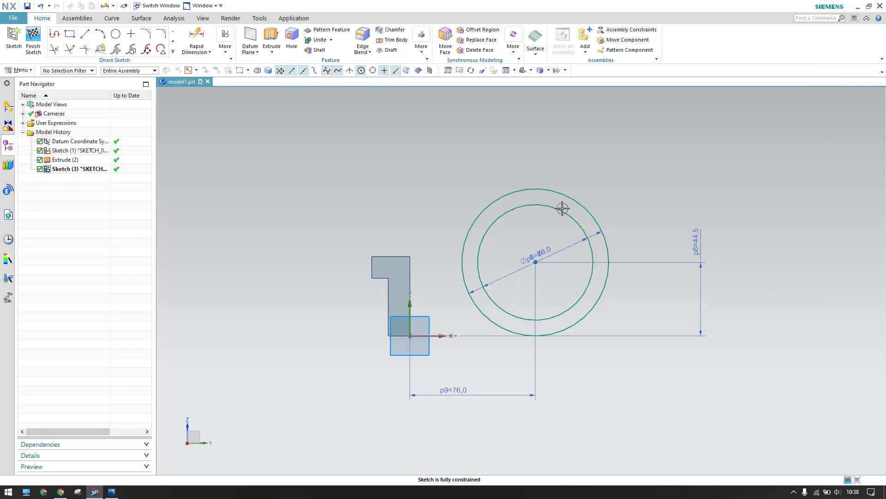
pyautogui.click(85, 35)
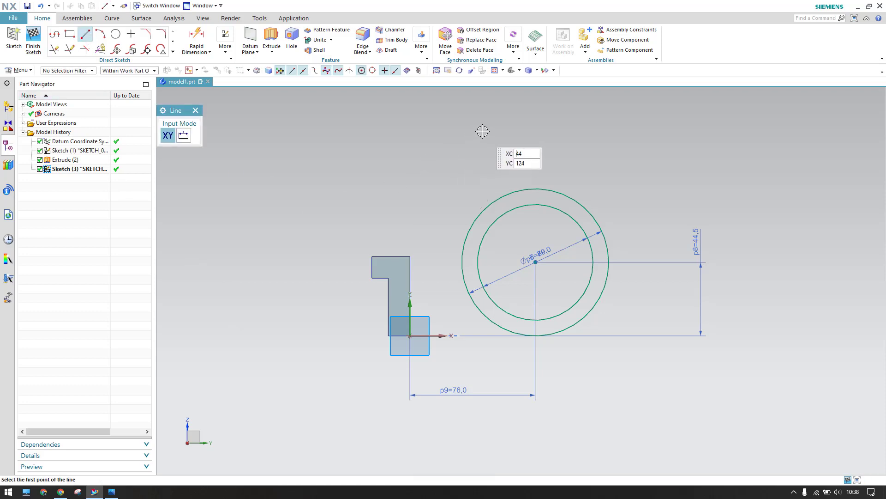
pyautogui.scroll(-2, 491, 134)
pyautogui.scroll(4, 503, 158)
pyautogui.click(499, 155)
pyautogui.click(500, 281)
pyautogui.click(521, 156)
pyautogui.click(520, 274)
pyautogui.click(559, 142)
pyautogui.click(560, 263)
pyautogui.click(579, 142)
pyautogui.click(580, 281)
pyautogui.press('Escape')
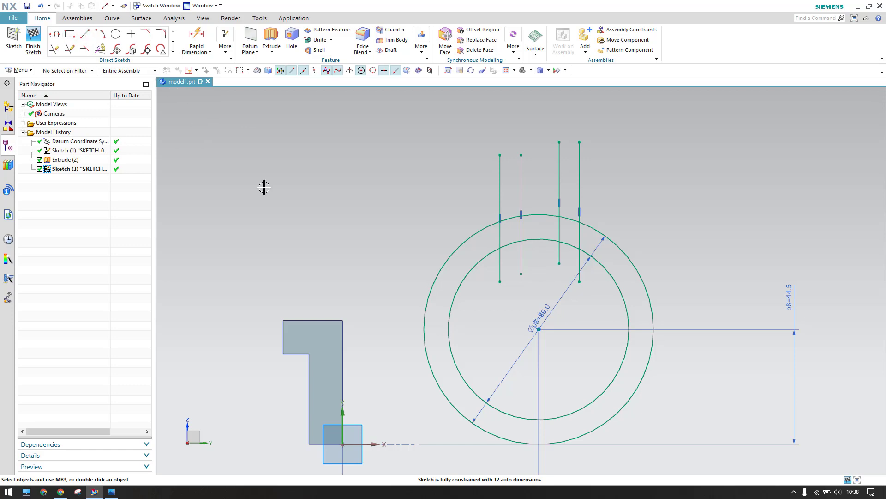
# Step: Apply Horizontal Alignment to level the top endpoints of the four vertical lines
pyautogui.press('c')
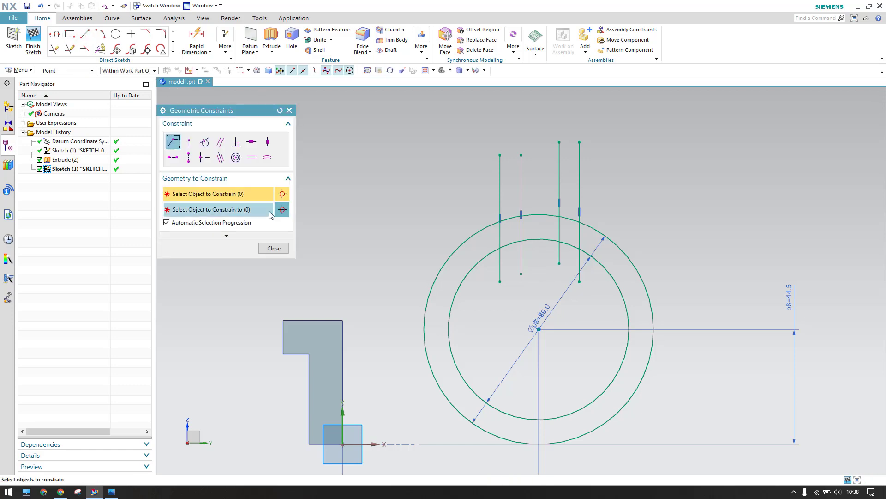
pyautogui.click(173, 158)
pyautogui.click(500, 155)
pyautogui.click(521, 156)
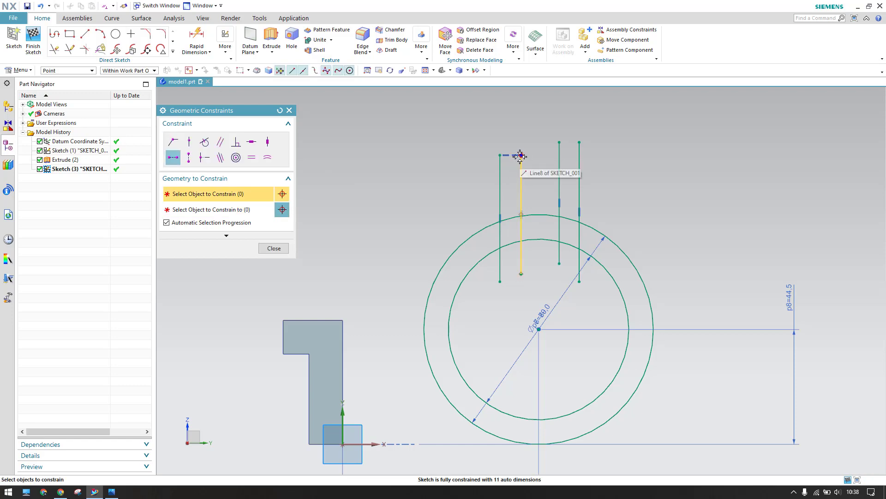
pyautogui.click(560, 142)
pyautogui.click(579, 142)
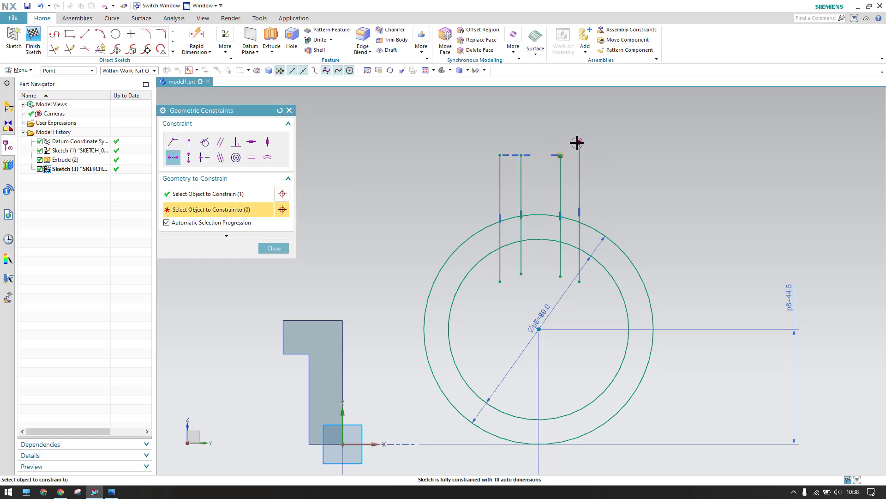
pyautogui.click(283, 248)
pyautogui.press('l')
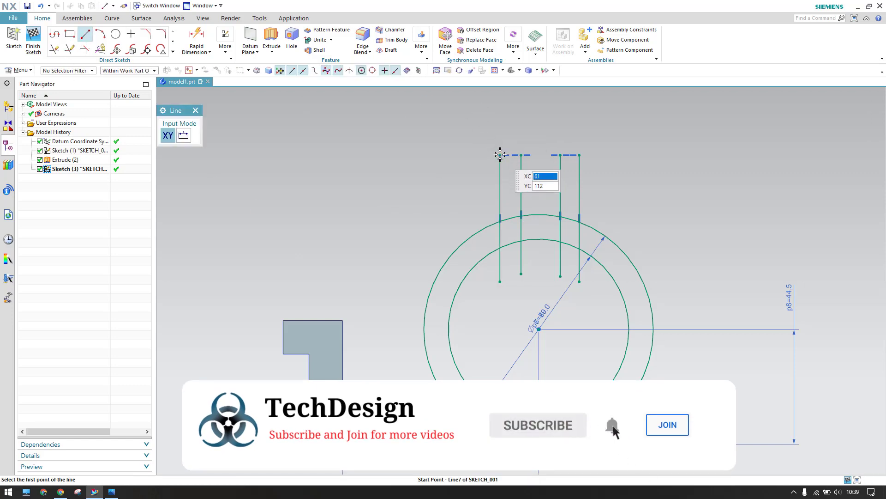
# Step: Cap the tops of the left and right lug line pairs with short lines, then check the drawing
pyautogui.click(500, 155)
pyautogui.click(521, 155)
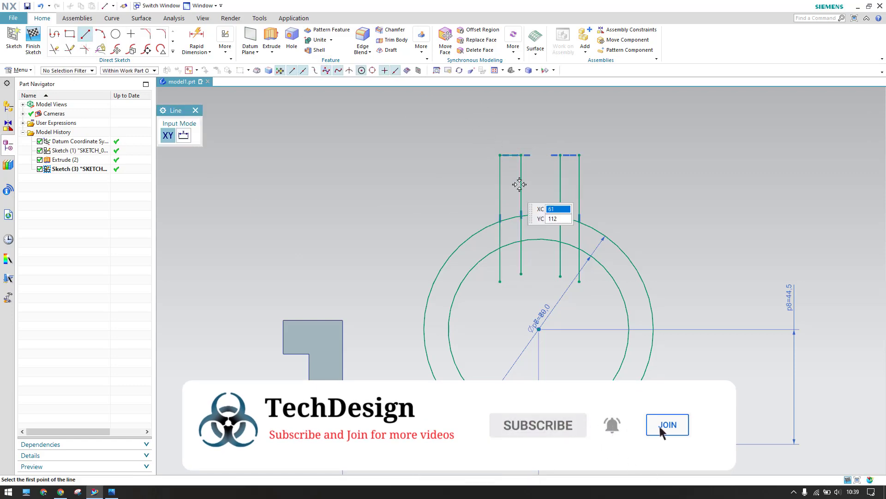
pyautogui.click(560, 155)
pyautogui.click(579, 155)
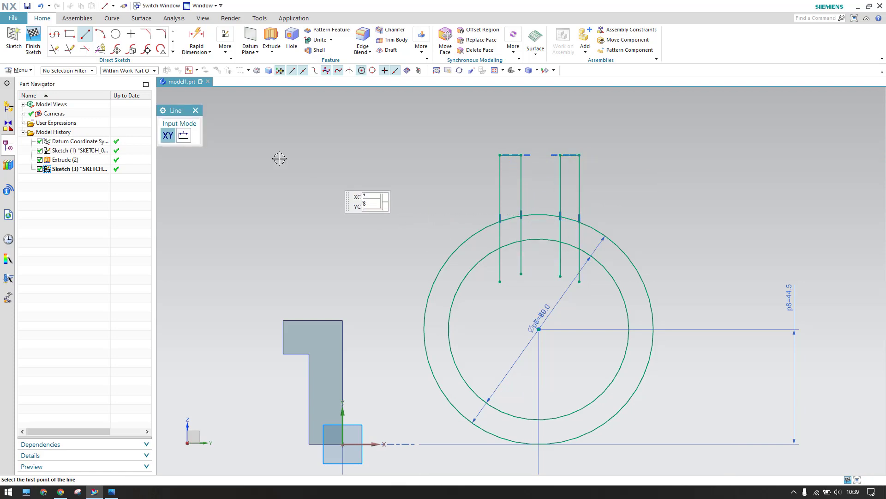
pyautogui.click(196, 110)
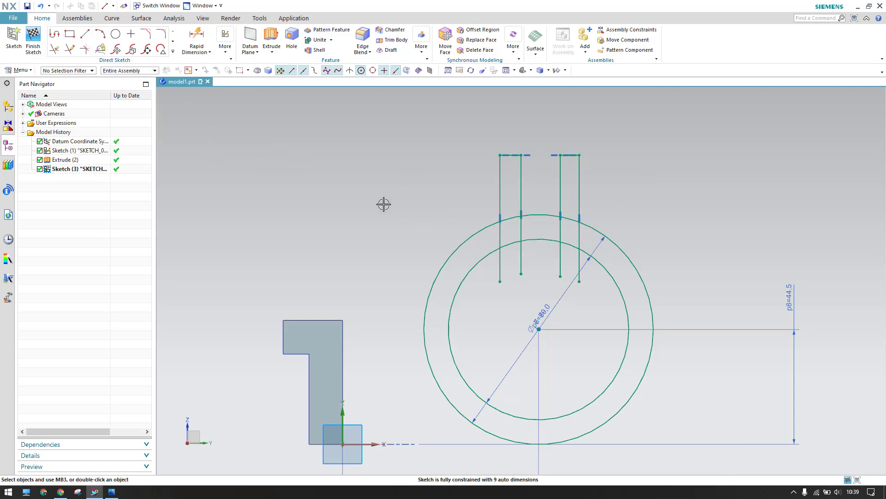
pyautogui.click(112, 492)
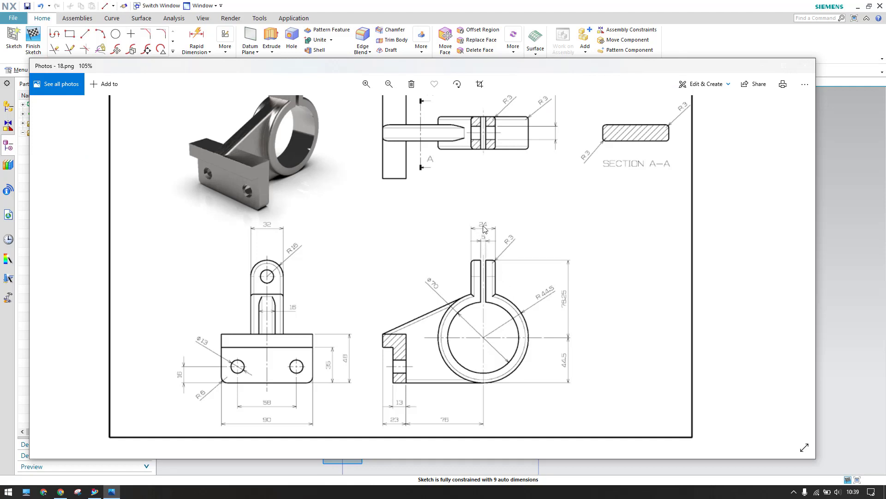
pyautogui.click(794, 38)
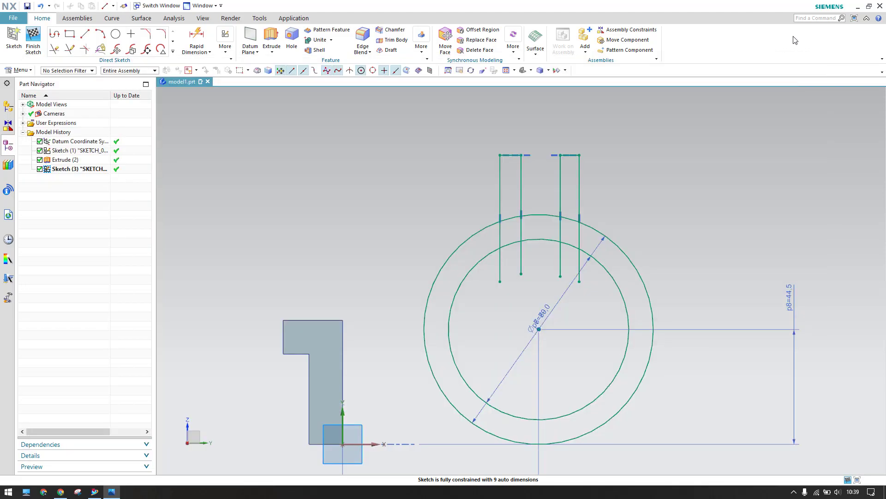
# Step: Draw a vertical line up from the ring centre and convert it to a dashed reference line
pyautogui.click(85, 34)
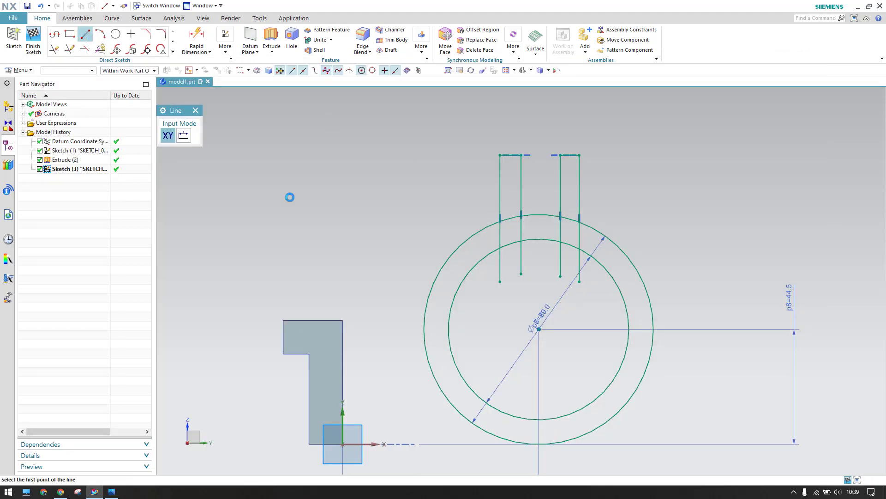
pyautogui.click(539, 329)
pyautogui.click(539, 257)
pyautogui.press('Escape')
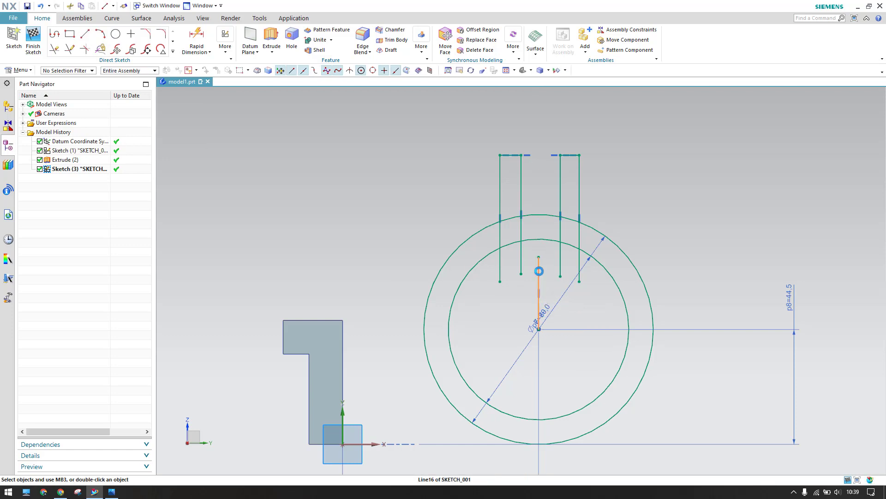
pyautogui.rightClick(539, 271)
pyautogui.click(577, 336)
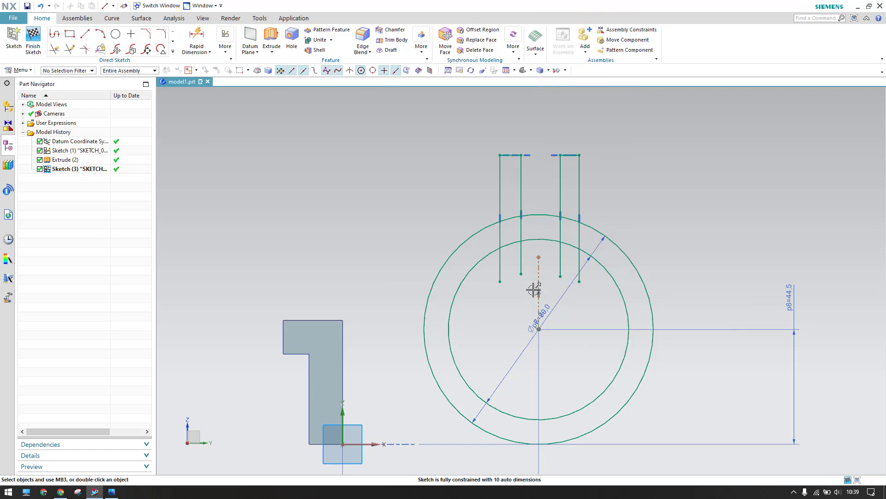
pyautogui.keyDown('shift'); pyautogui.moveTo(504, 311); pyautogui.dragTo(462, 294, button='middle'); pyautogui.keyUp('shift')
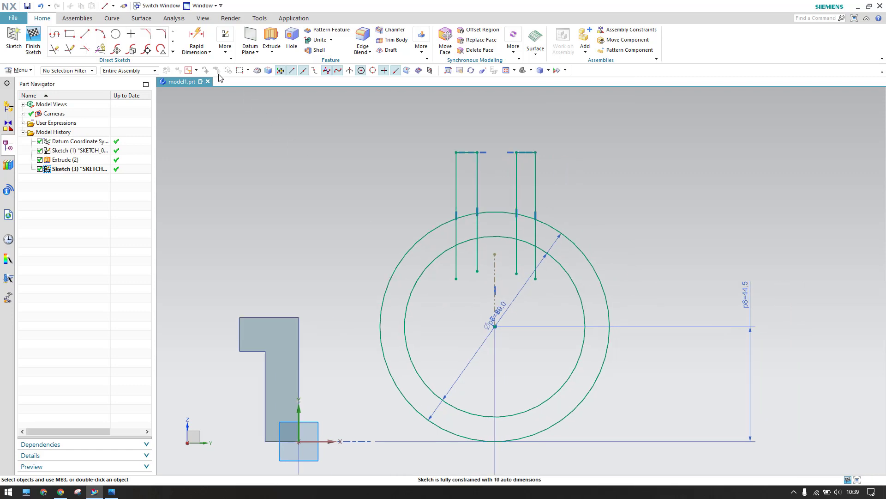
pyautogui.click(226, 52)
pyautogui.click(228, 154)
# Step: Dimension the two inner slot lines 5 apart
pyautogui.press('d')
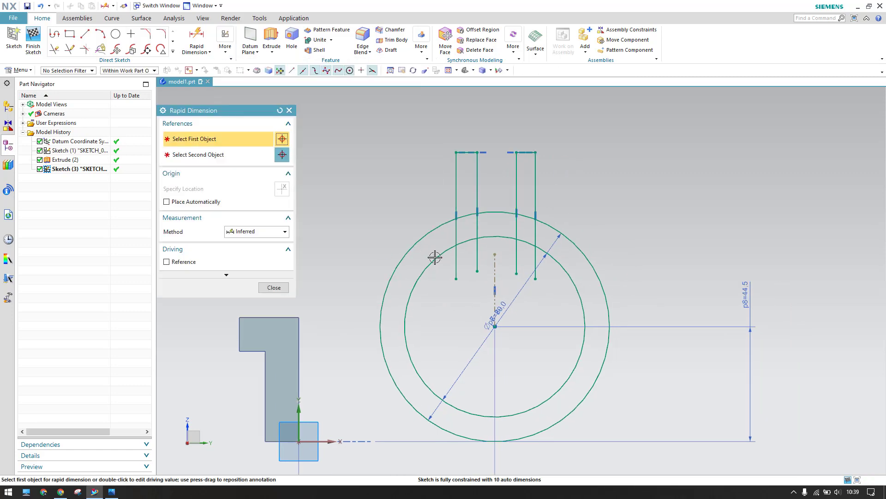
pyautogui.click(478, 175)
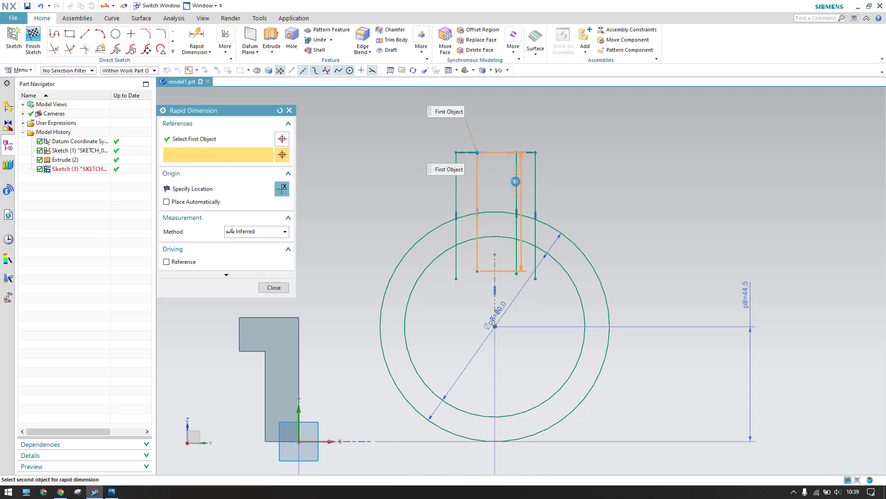
pyautogui.click(517, 176)
pyautogui.write('5')
pyautogui.press('Return')
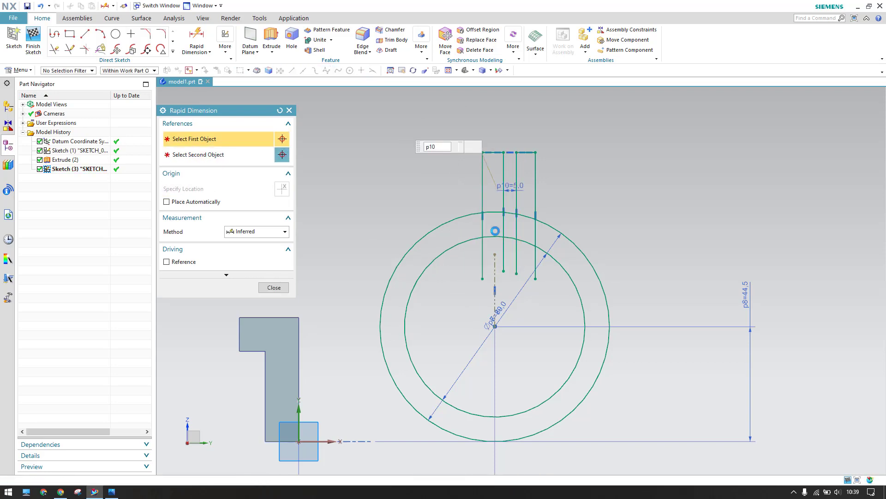
pyautogui.click(274, 287)
pyautogui.moveTo(505, 153)
pyautogui.mouseDown()
pyautogui.moveTo(481, 166)
pyautogui.moveTo(489, 170)
pyautogui.moveTo(475, 277)
pyautogui.mouseUp()
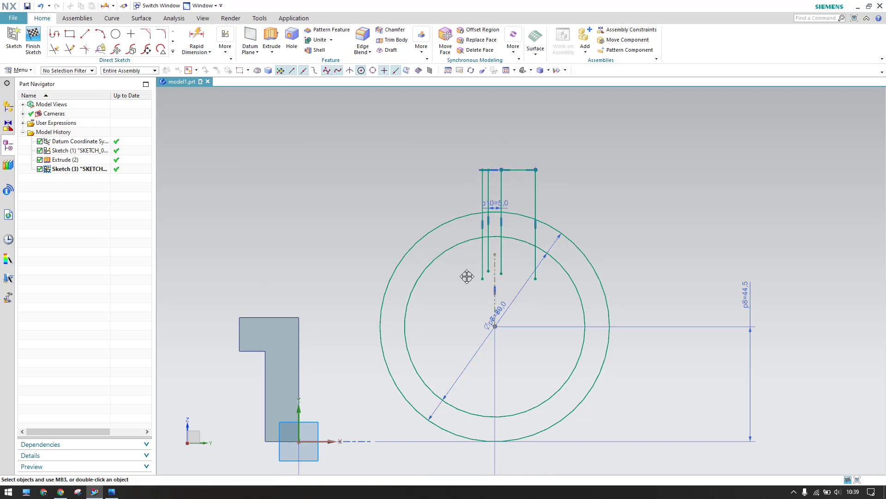
pyautogui.scroll(2, 493, 279)
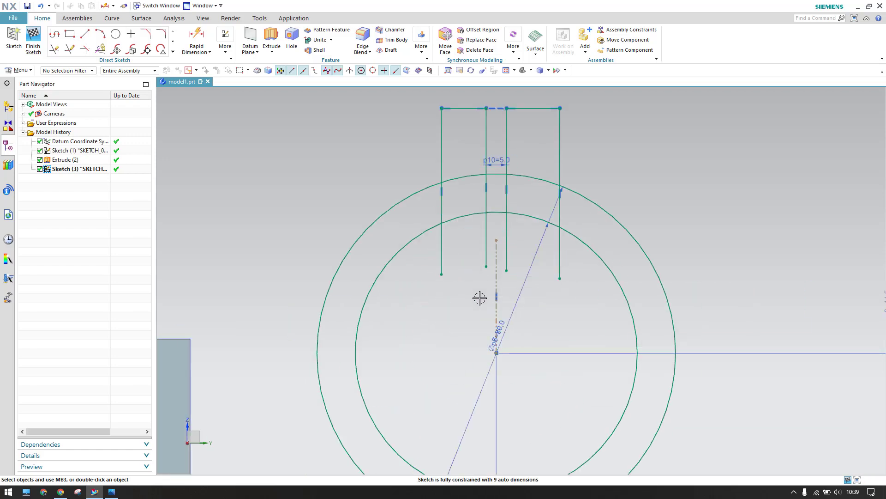
# Step: Dimension the left slot edge to the centre line, then delete the misplaced 6.5 result
pyautogui.press('d')
pyautogui.click(486, 263)
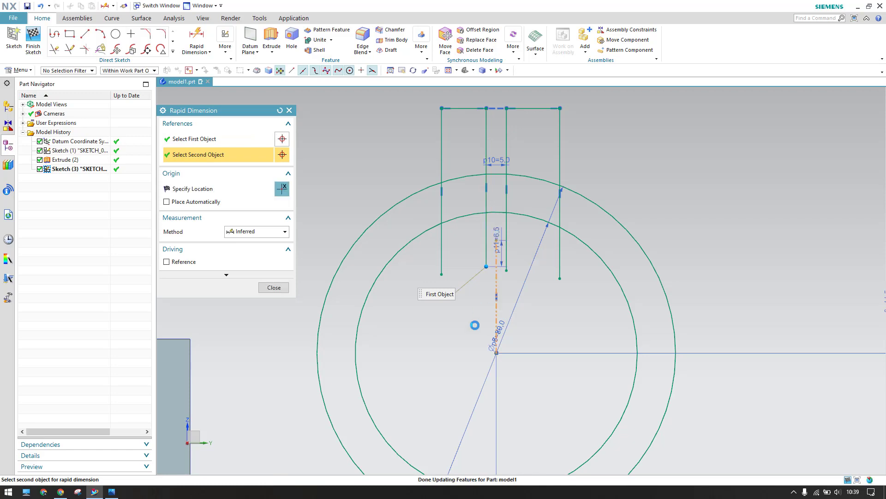
pyautogui.click(479, 313)
pyautogui.click(457, 341)
pyautogui.middleClick(461, 344)
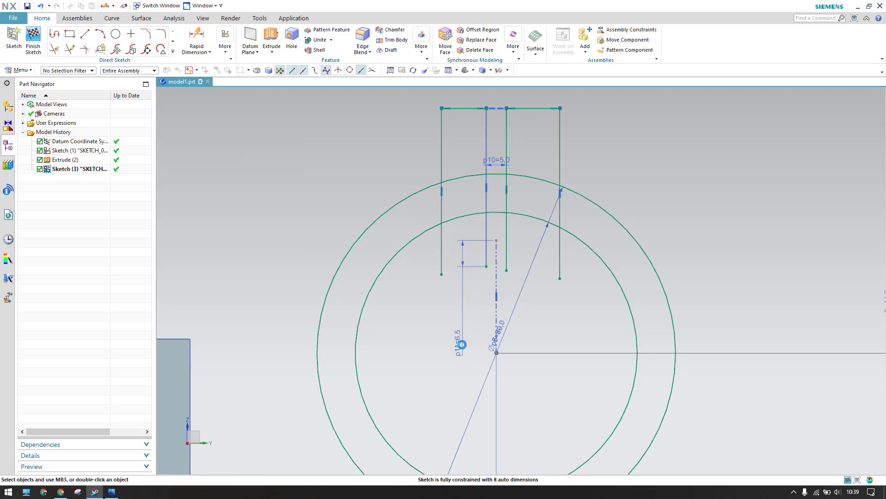
pyautogui.press('Delete')
# Step: Dimension the left slot edge 2.5 from the vertical centre line
pyautogui.press('d')
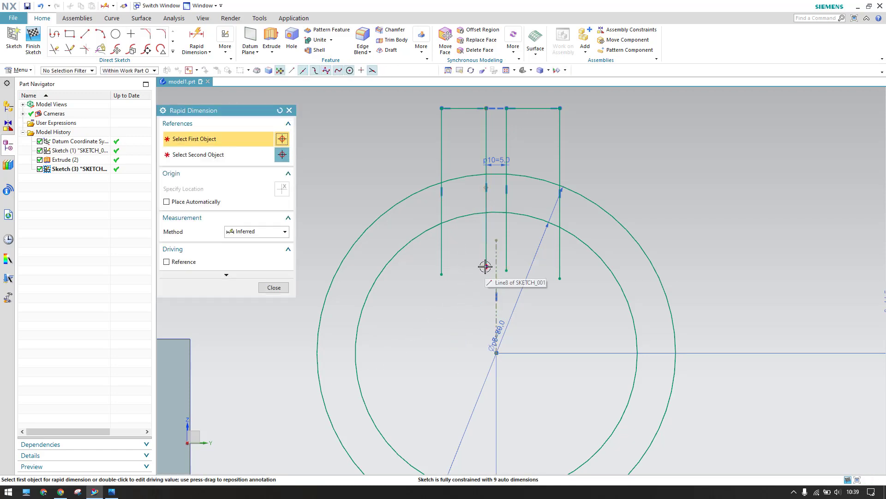
pyautogui.click(485, 264)
pyautogui.click(497, 241)
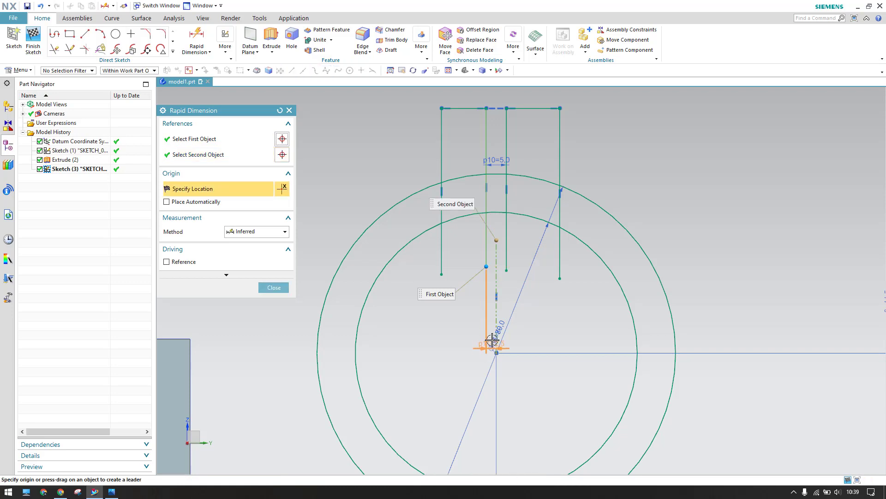
pyautogui.click(487, 340)
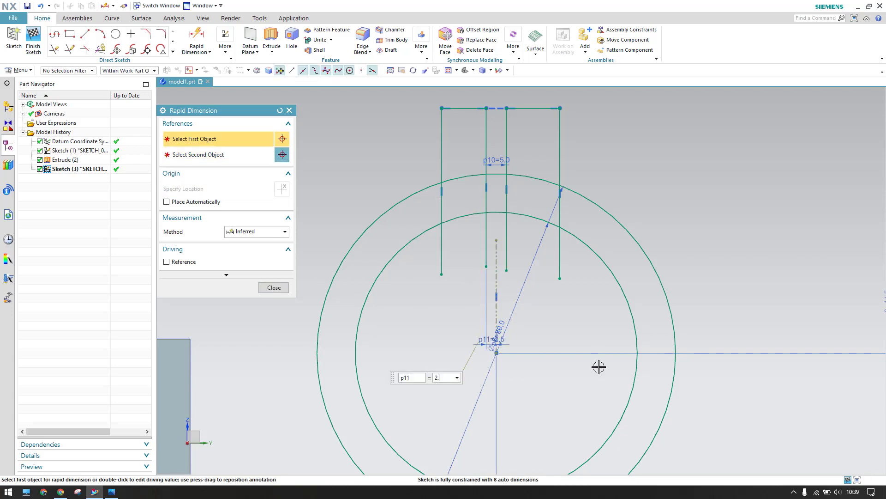
pyautogui.click(274, 287)
pyautogui.moveTo(484, 339); pyautogui.dragTo(465, 287)
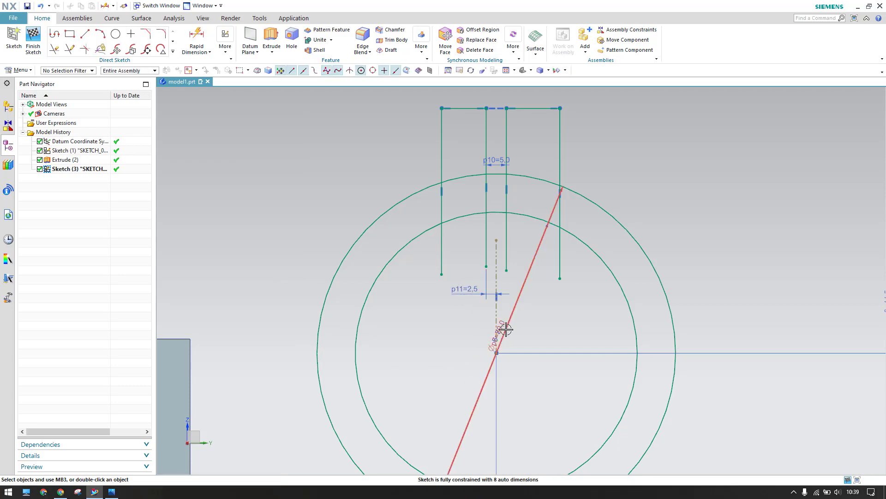
pyautogui.click(111, 491)
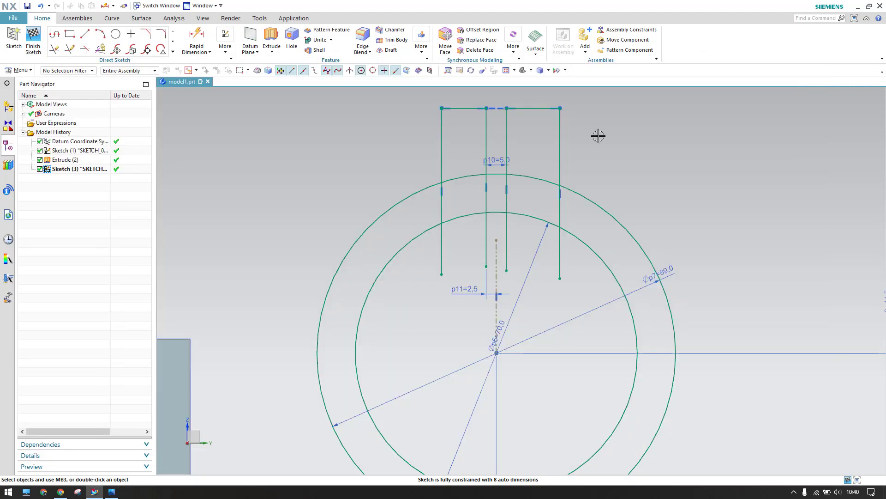
pyautogui.click(784, 66)
pyautogui.click(196, 37)
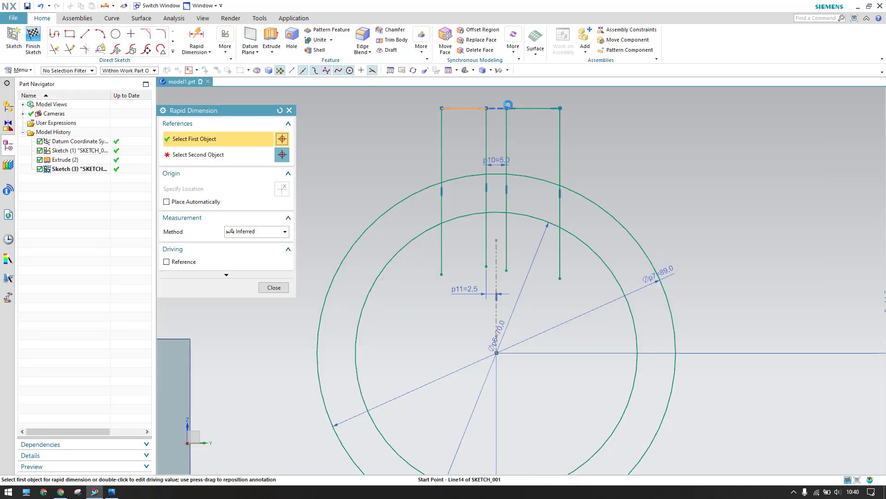
# Step: Dimension the outer lug lines 24 apart and shift them to centre the lug
pyautogui.click(443, 110)
pyautogui.click(560, 109)
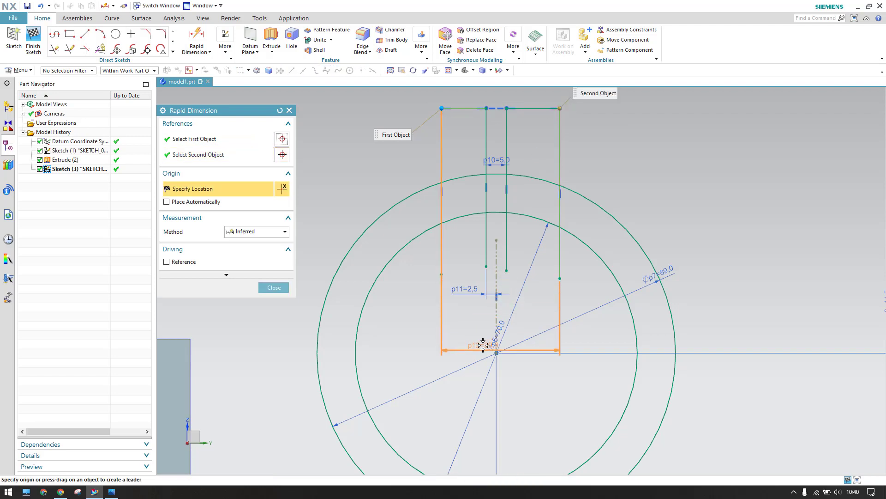
pyautogui.scroll(3, 483, 342)
pyautogui.click(497, 190)
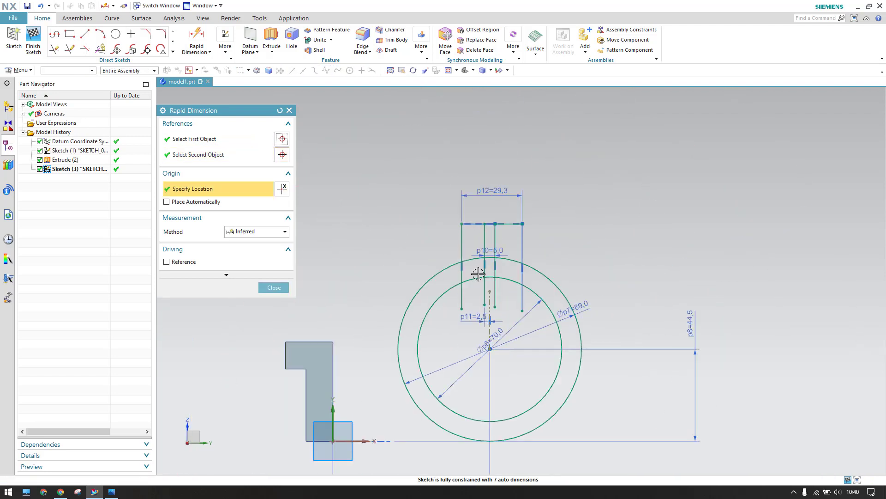
pyautogui.write('24')
pyautogui.press('Return')
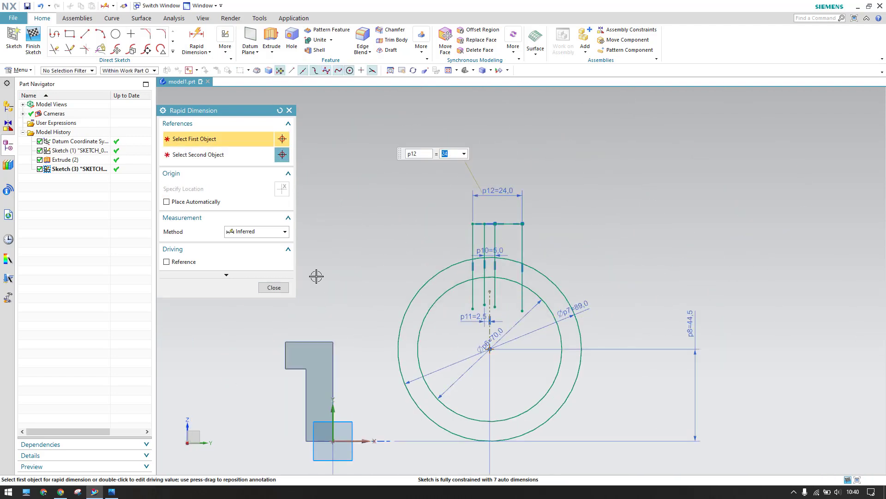
pyautogui.click(274, 287)
pyautogui.scroll(2, 467, 224)
pyautogui.scroll(-5, 461, 223)
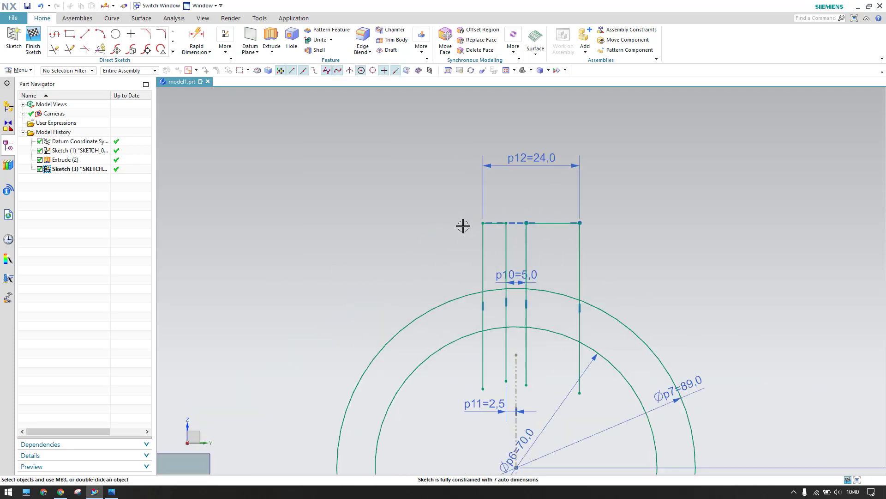
pyautogui.moveTo(483, 222)
pyautogui.mouseDown()
pyautogui.moveTo(461, 224)
pyautogui.moveTo(469, 223)
pyautogui.mouseUp()
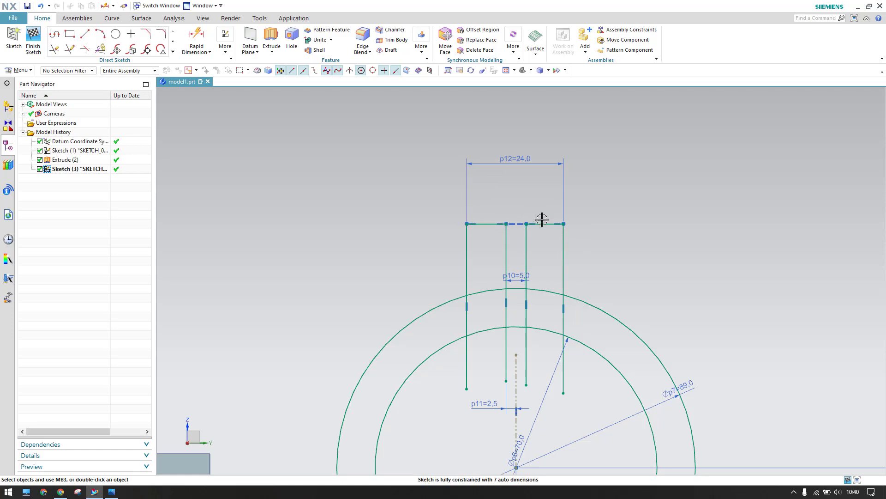
# Step: Constrain the two top lug segments to Equal Length
pyautogui.press('c')
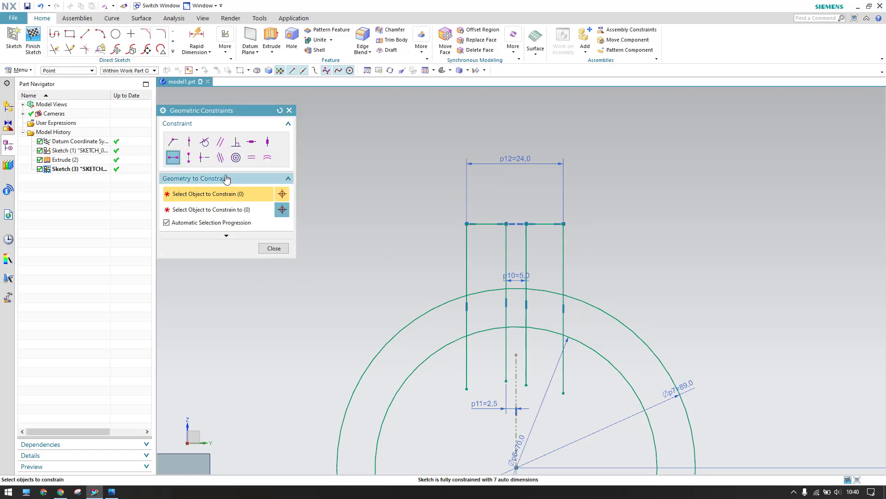
pyautogui.click(249, 159)
pyautogui.click(483, 224)
pyautogui.click(544, 224)
pyautogui.click(274, 249)
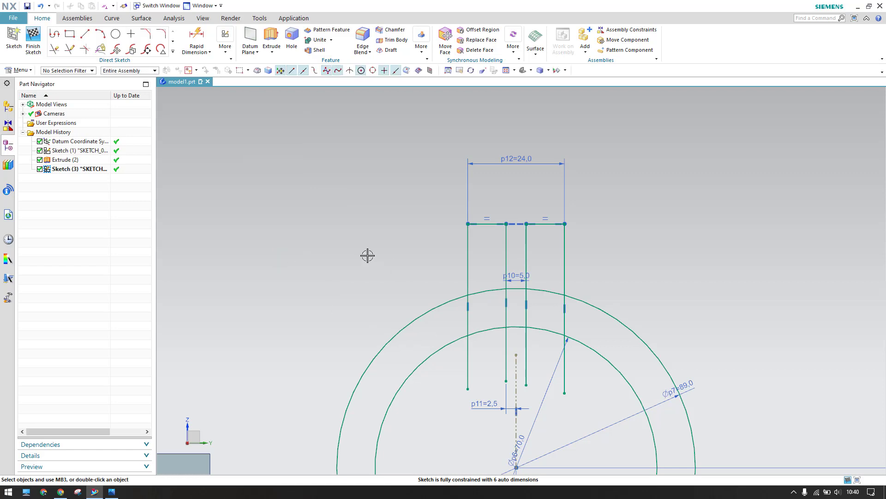
pyautogui.keyDown('shift'); pyautogui.moveTo(366, 254); pyautogui.dragTo(352, 233, button='middle'); pyautogui.keyUp('shift')
pyautogui.click(111, 493)
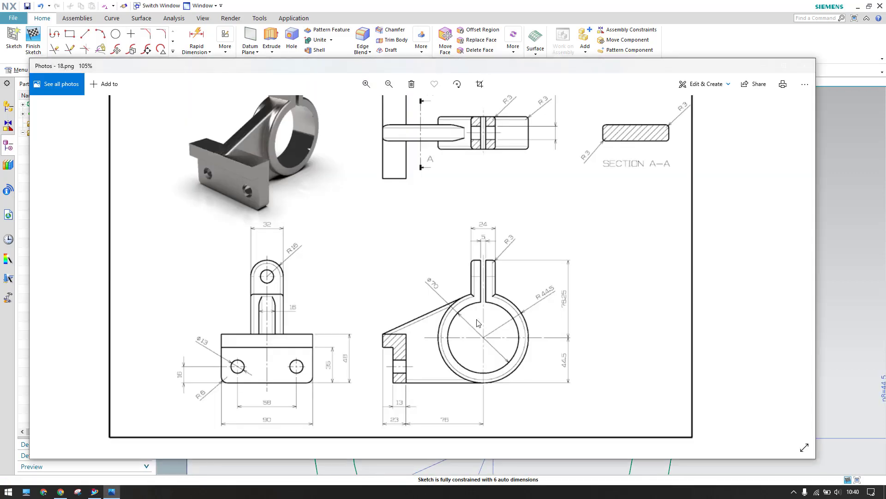
pyautogui.click(669, 31)
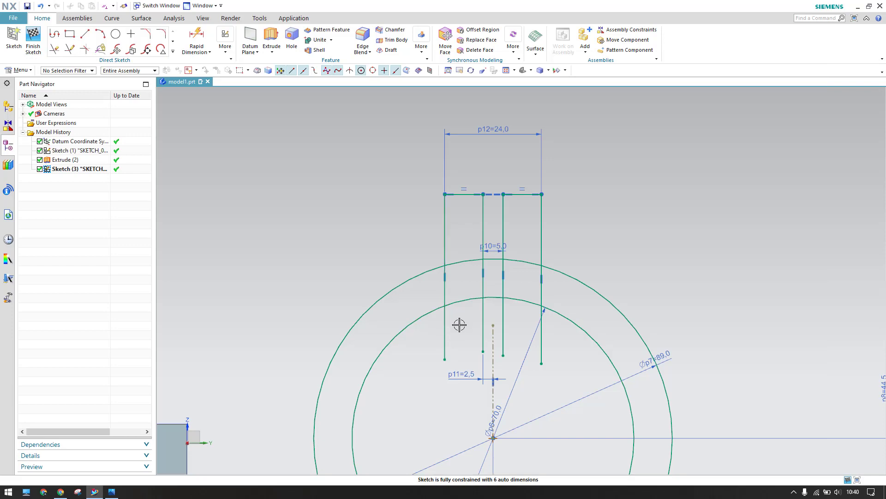
# Step: Quick Trim the left lug line, left slot line and arc pieces inside the slot
pyautogui.press('t')
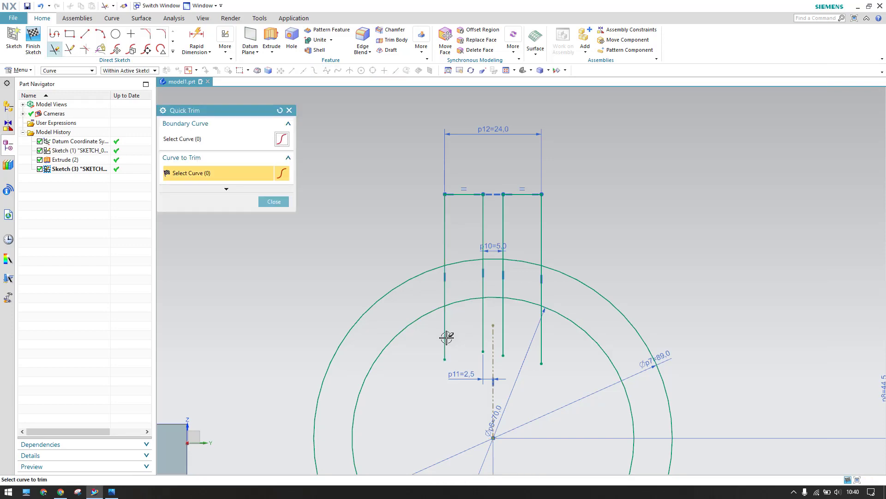
pyautogui.click(444, 334)
pyautogui.click(445, 285)
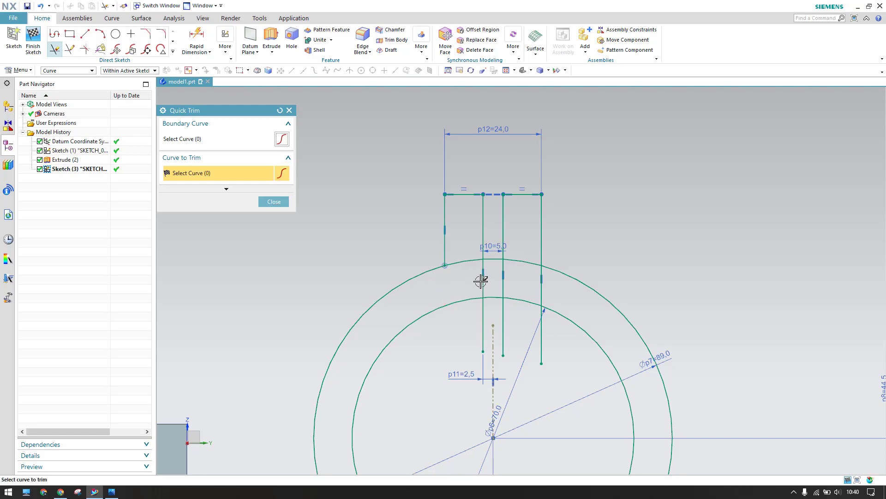
pyautogui.click(481, 260)
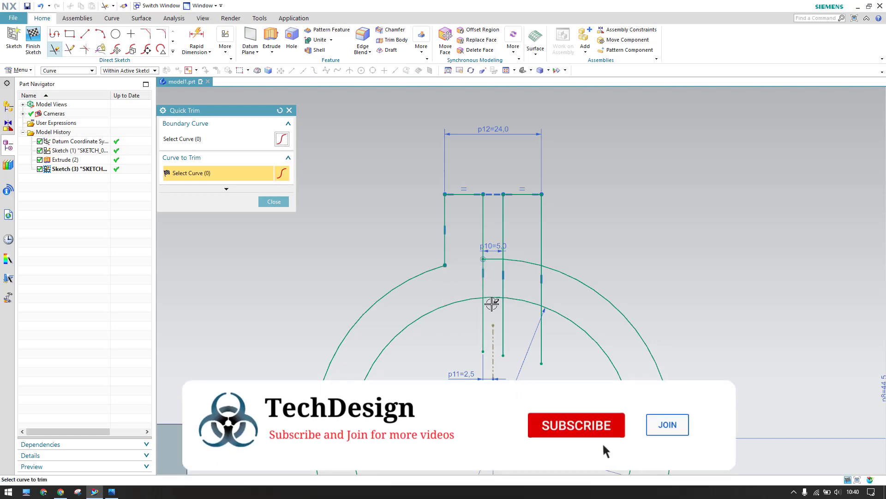
pyautogui.click(483, 325)
pyautogui.click(487, 299)
pyautogui.click(489, 259)
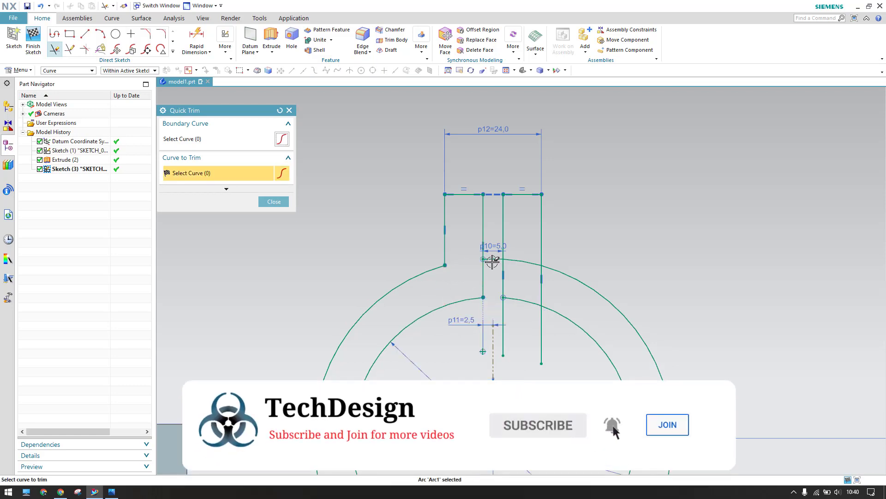
# Step: Trim the right slot line pieces and sweep away leftover segments inside the ring
pyautogui.click(501, 321)
pyautogui.click(543, 287)
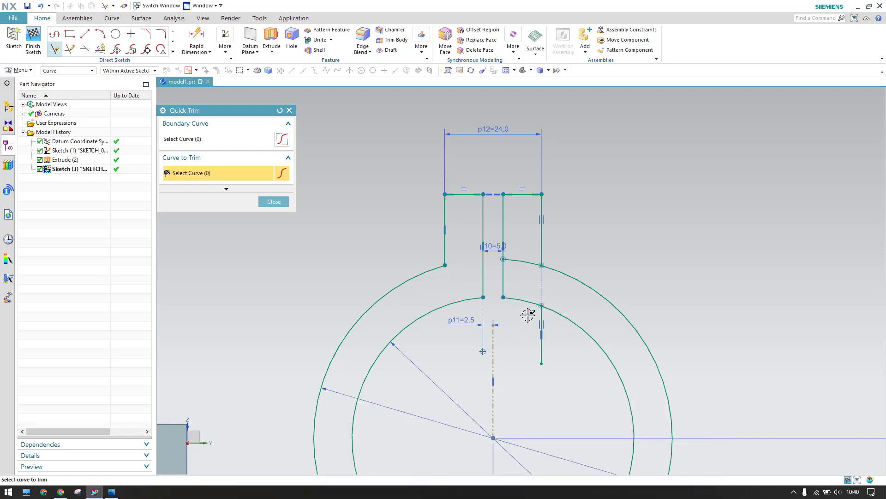
pyautogui.click(521, 260)
pyautogui.moveTo(542, 342)
pyautogui.mouseDown()
pyautogui.moveTo(519, 356)
pyautogui.moveTo(476, 355)
pyautogui.mouseUp()
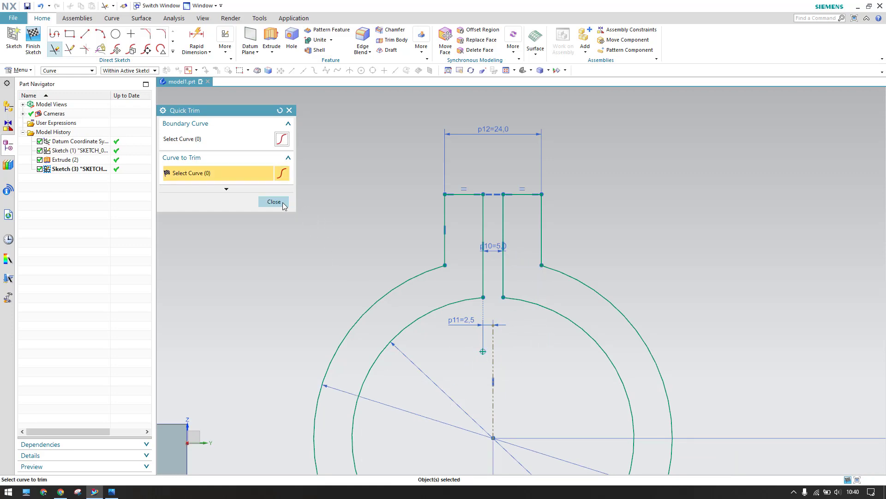
pyautogui.click(284, 205)
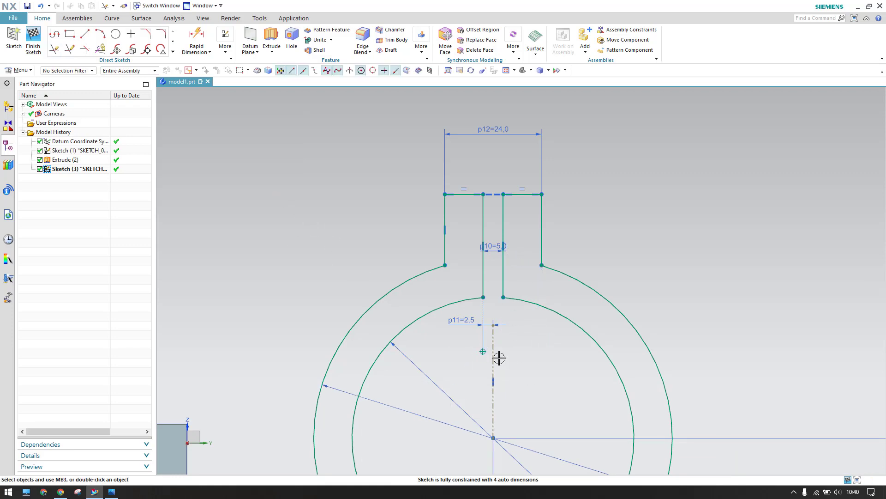
pyautogui.rightClick(483, 305)
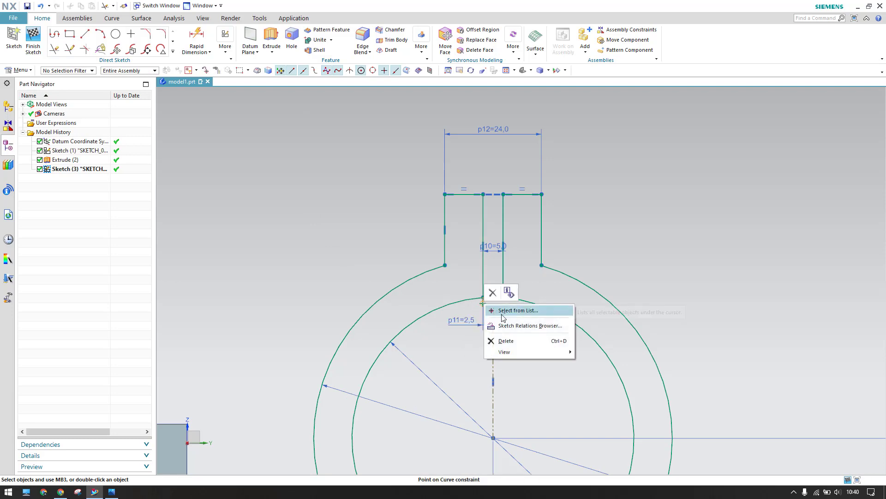
# Step: Delete the point-on-curve constraint and dimension the slot's left endpoint 2.5 from the centre line
pyautogui.click(492, 293)
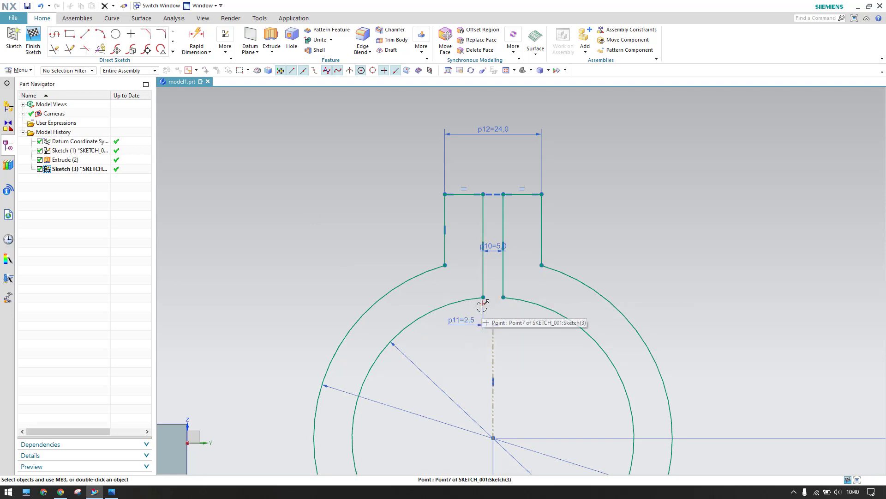
pyautogui.press('d')
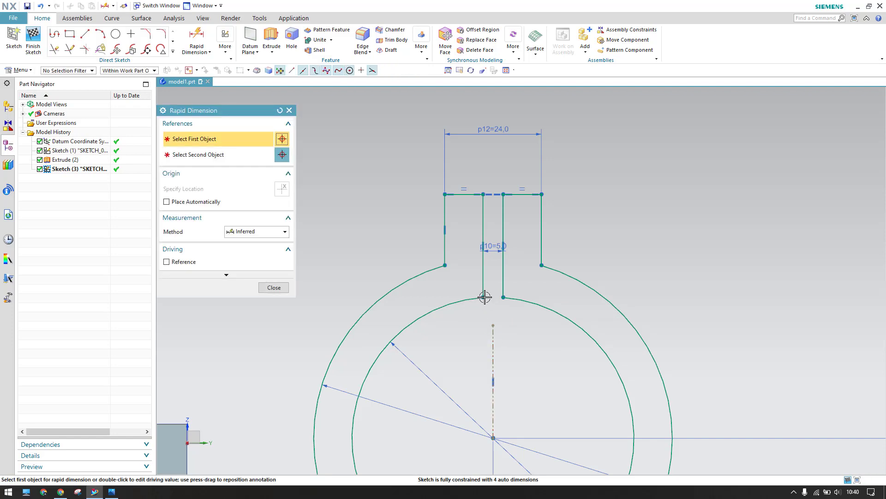
pyautogui.click(483, 297)
pyautogui.click(482, 318)
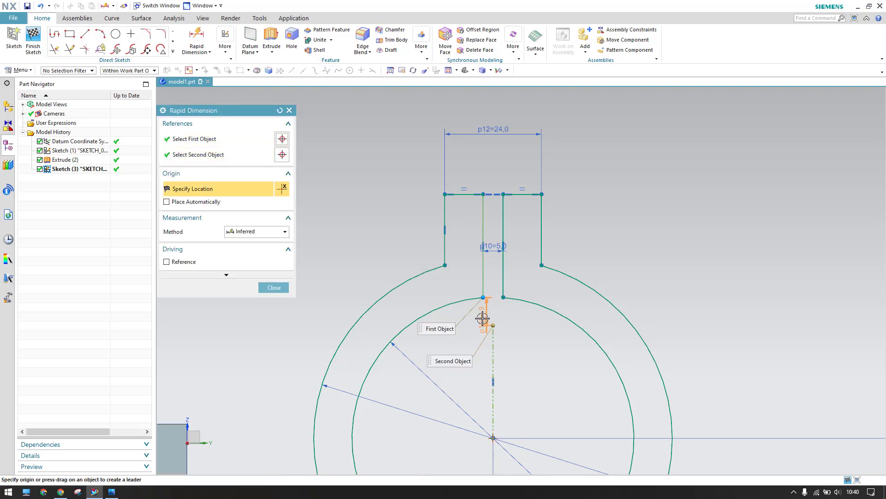
pyautogui.click(493, 291)
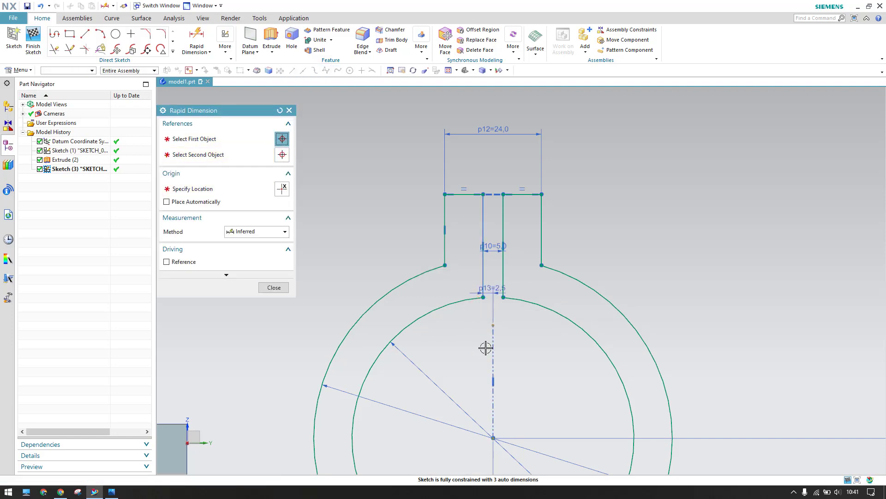
pyautogui.moveTo(493, 294)
pyautogui.mouseDown()
pyautogui.moveTo(475, 359)
pyautogui.moveTo(466, 361)
pyautogui.mouseUp()
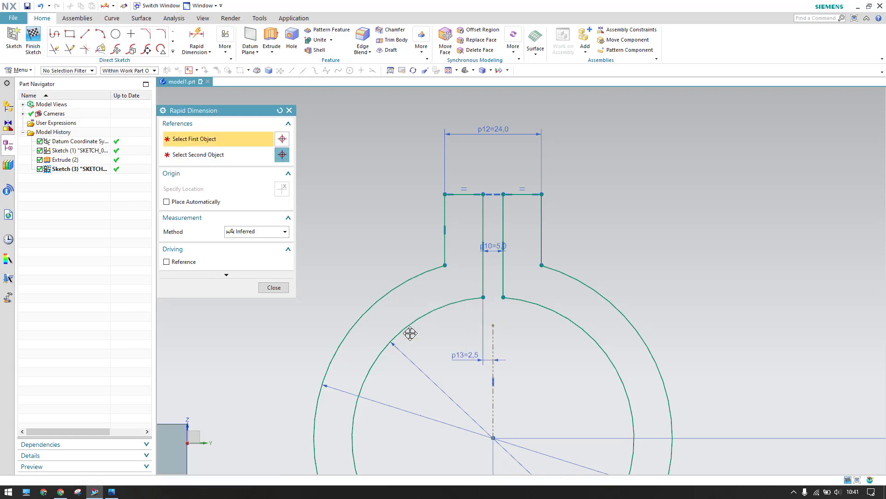
pyautogui.click(274, 287)
pyautogui.scroll(-2, 667, 240)
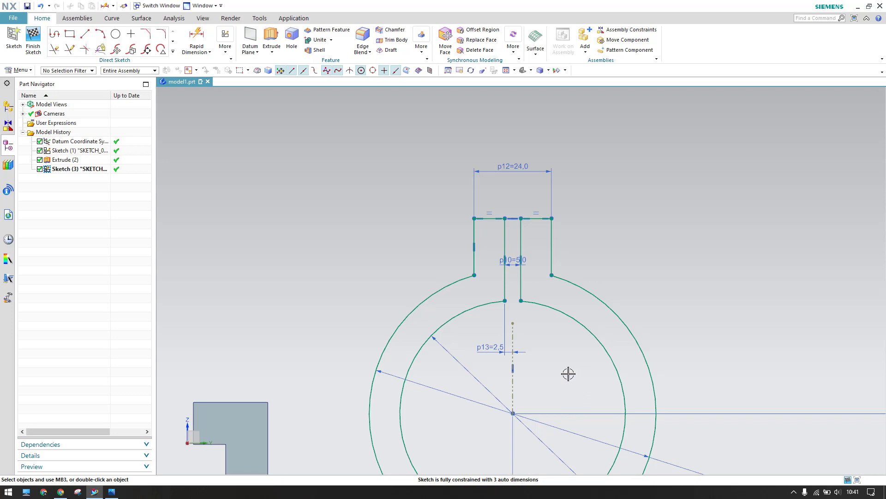
pyautogui.press('e')
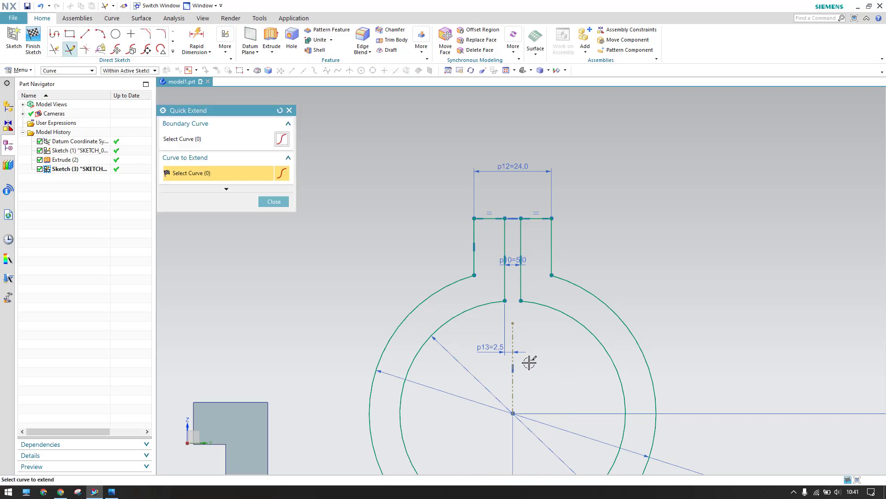
# Step: Try extending and trimming the vertical centre line, then undo the trim
pyautogui.click(285, 204)
pyautogui.click(512, 289)
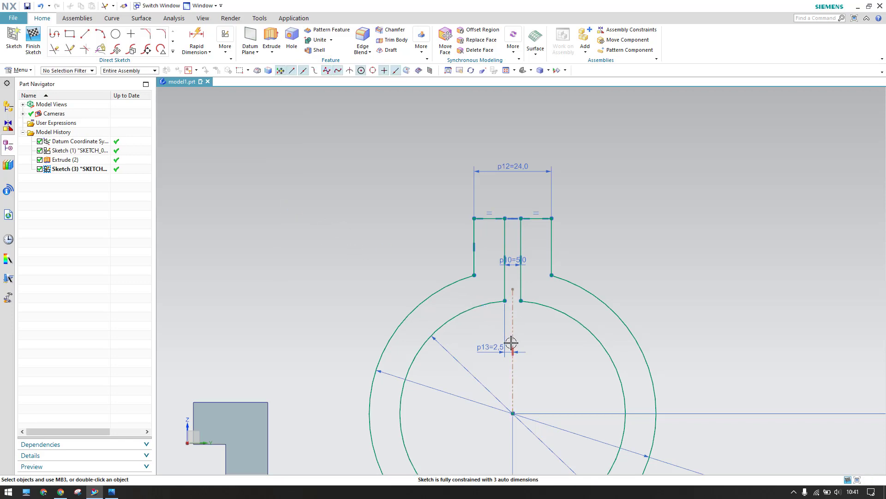
pyautogui.press('e')
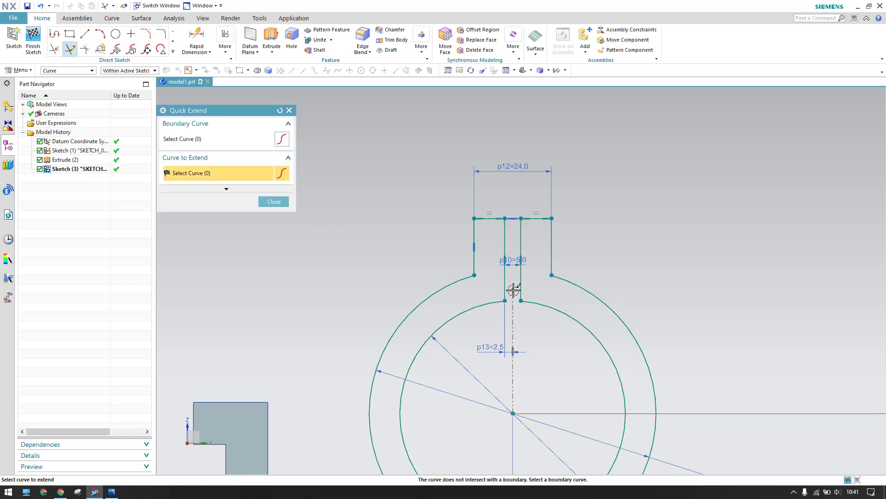
pyautogui.press('Escape')
pyautogui.click(510, 190)
pyautogui.press('t')
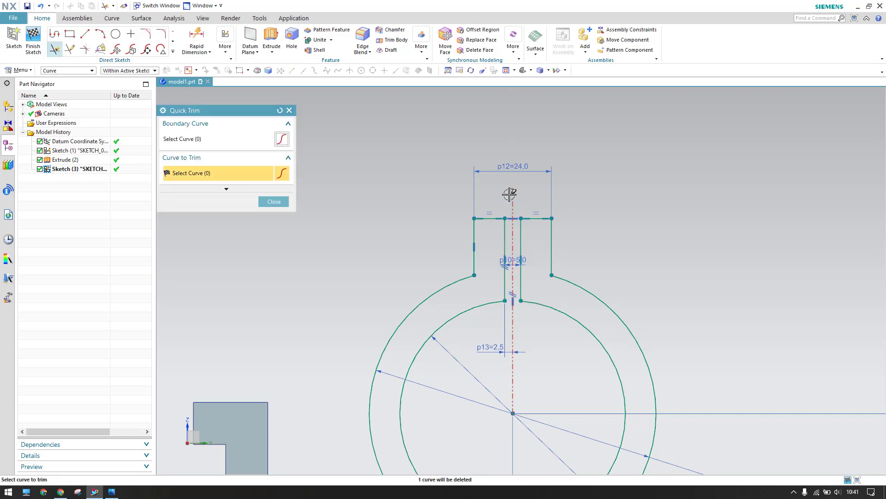
pyautogui.click(511, 197)
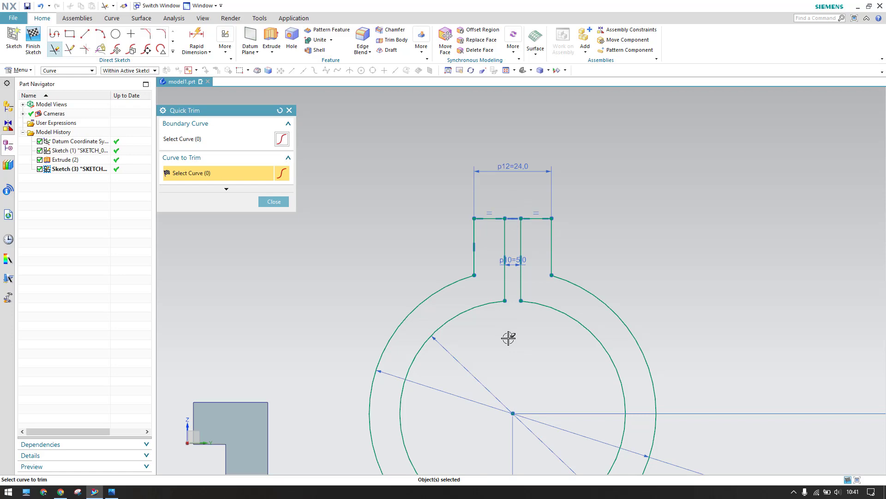
pyautogui.press('Escape')
pyautogui.hotkey('ctrl', 'z')
pyautogui.scroll(-3, 511, 240)
pyautogui.scroll(8, 508, 237)
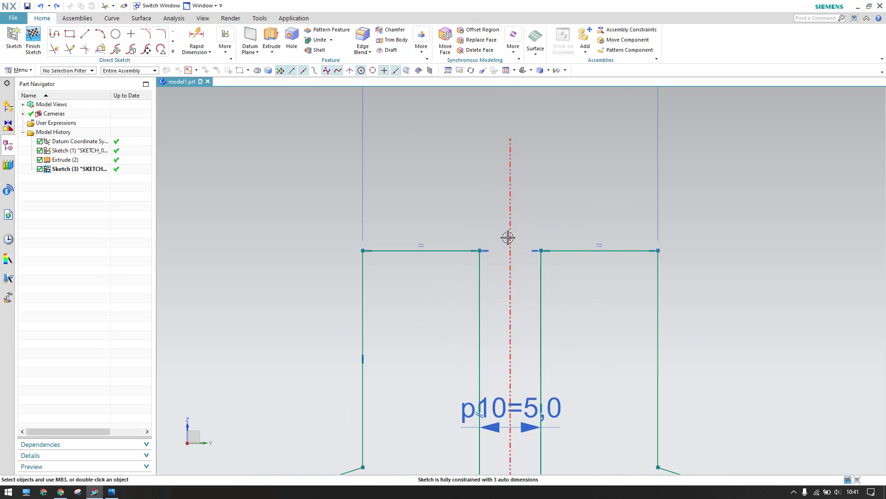
# Step: Drag the centre line's top end and constrain it Point on Curve to the slot's top edge
pyautogui.moveTo(511, 123); pyautogui.dragTo(510, 238)
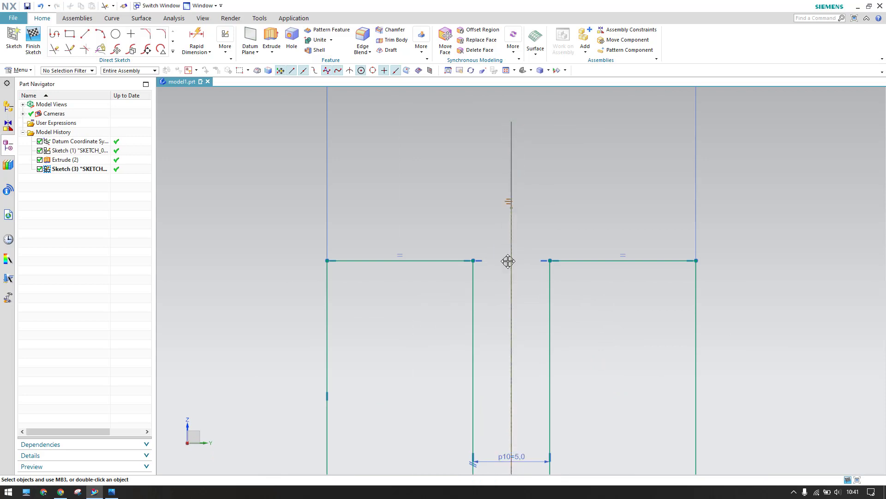
pyautogui.moveTo(506, 381); pyautogui.dragTo(506, 381)
pyautogui.scroll(2, 507, 382)
pyautogui.scroll(-6, 507, 381)
pyautogui.scroll(4, 508, 382)
pyautogui.scroll(1, 505, 391)
pyautogui.press('c')
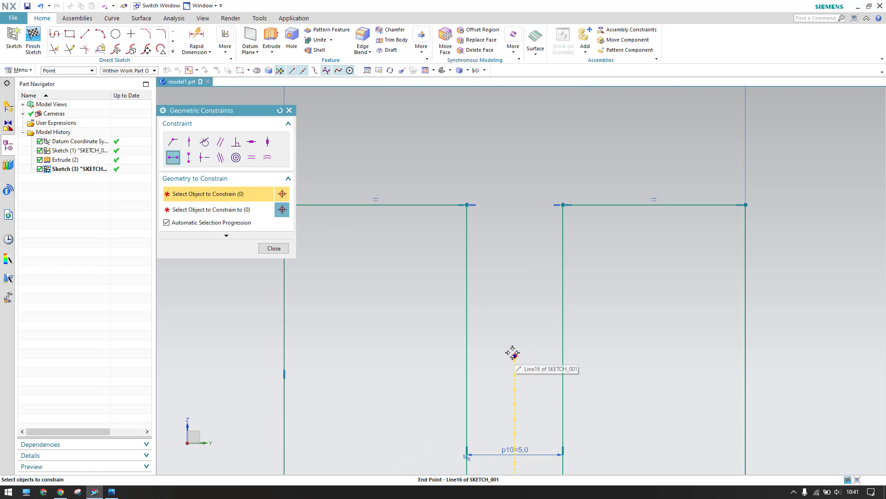
pyautogui.click(515, 356)
pyautogui.click(563, 204)
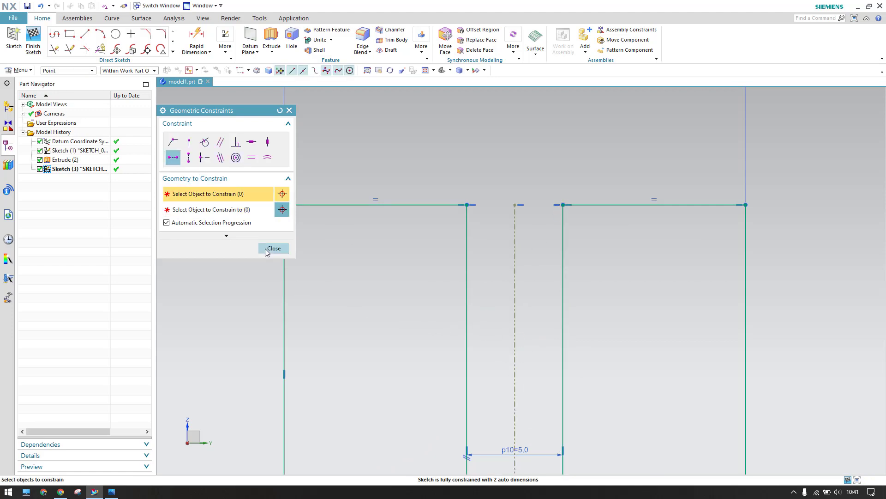
pyautogui.click(274, 248)
pyautogui.scroll(-8, 657, 305)
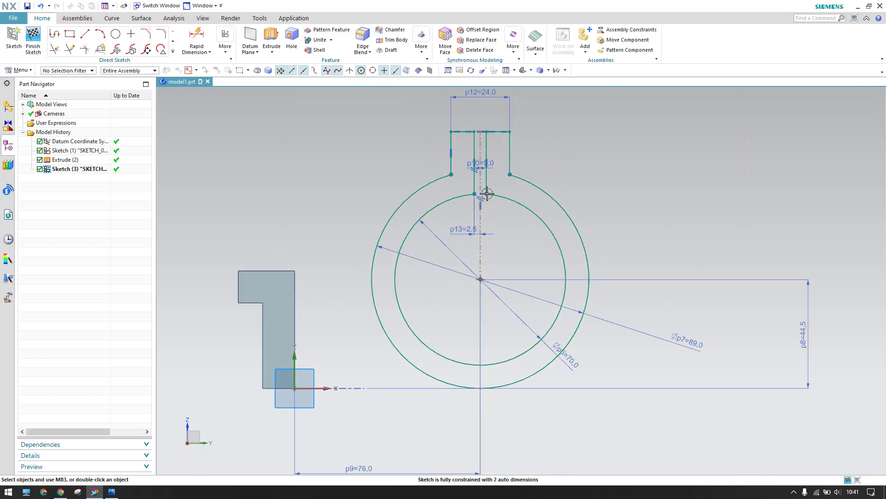
# Step: Undo an accidental slant and constrain the right slot line vertical
pyautogui.moveTo(510, 175); pyautogui.dragTo(559, 155)
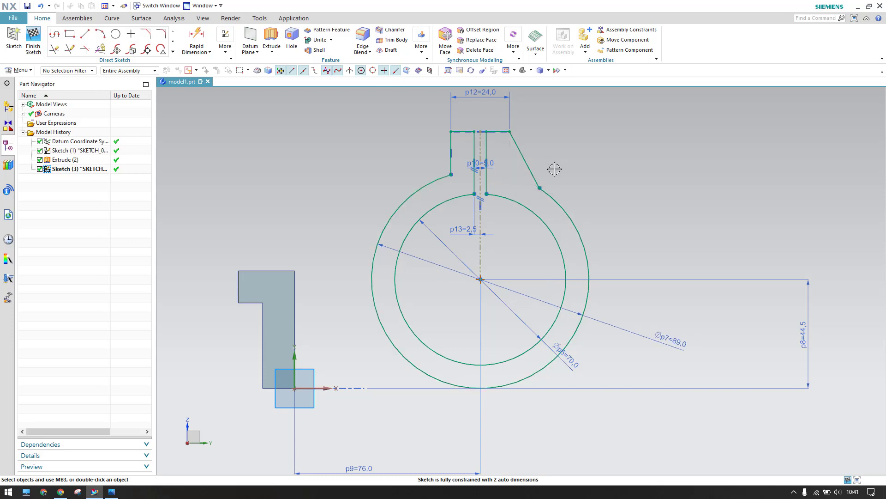
pyautogui.hotkey('ctrl', 'z')
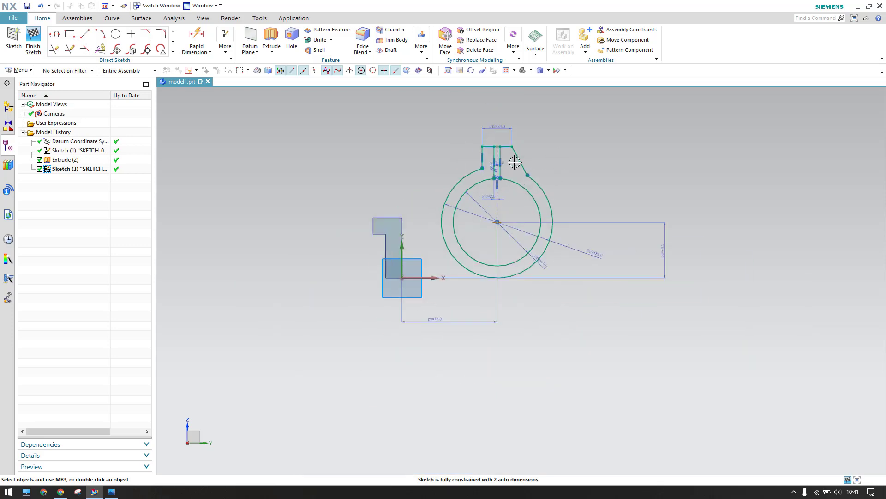
pyautogui.scroll(5, 514, 162)
pyautogui.rightClick(498, 135)
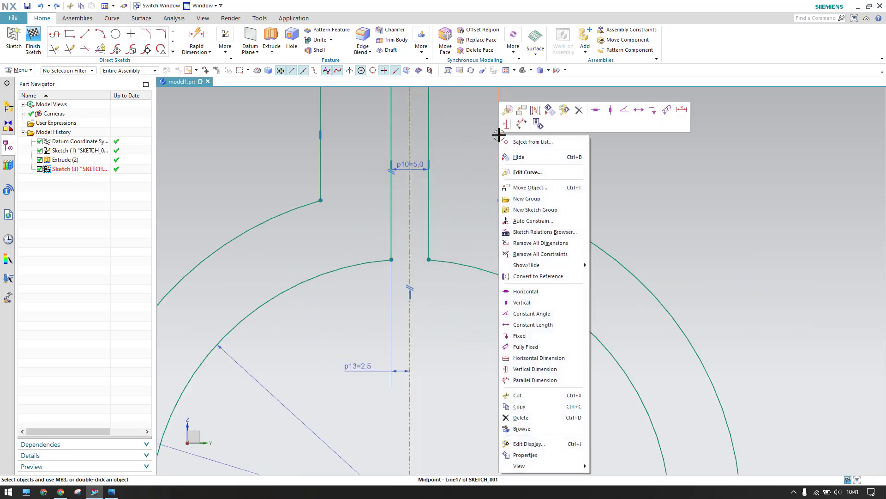
pyautogui.click(611, 110)
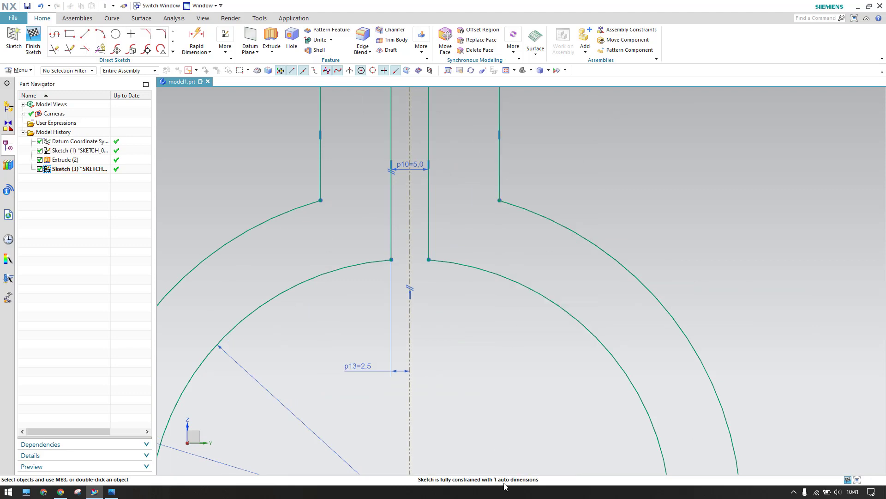
# Step: Pull the lug's top caps lower and compare against the reference drawing
pyautogui.scroll(2, 564, 431)
pyautogui.scroll(-5, 558, 428)
pyautogui.scroll(4, 480, 277)
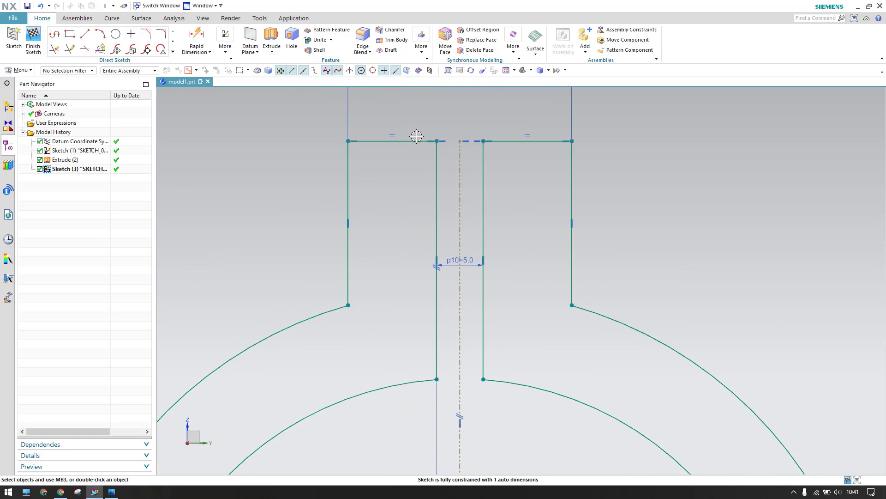
pyautogui.moveTo(438, 142)
pyautogui.mouseDown()
pyautogui.moveTo(358, 164)
pyautogui.moveTo(403, 138)
pyautogui.moveTo(411, 181)
pyautogui.mouseUp()
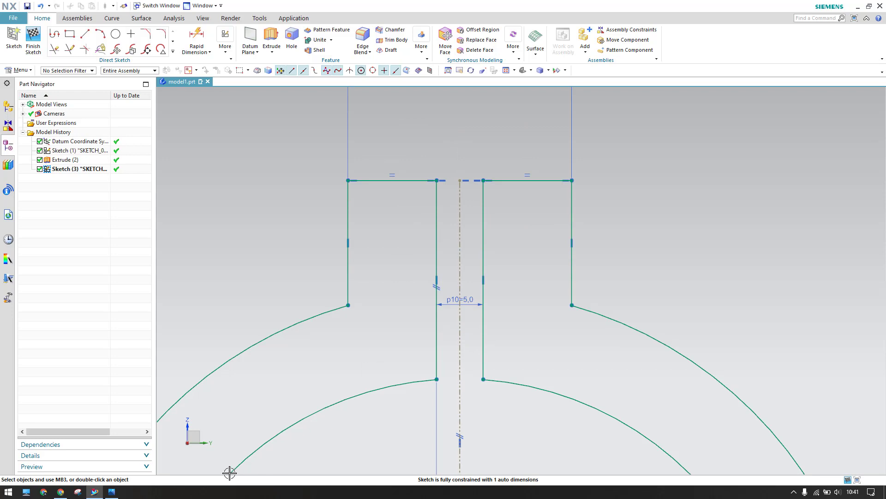
pyautogui.click(111, 491)
pyautogui.scroll(3, 596, 307)
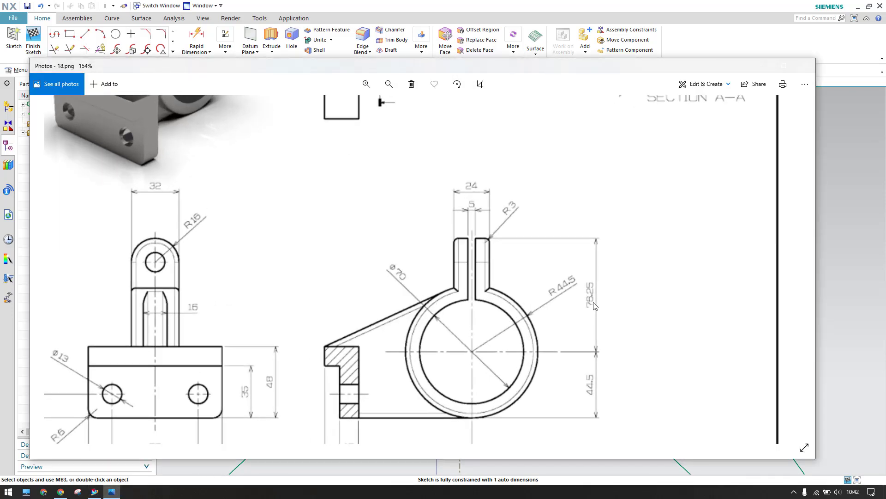
pyautogui.click(728, 41)
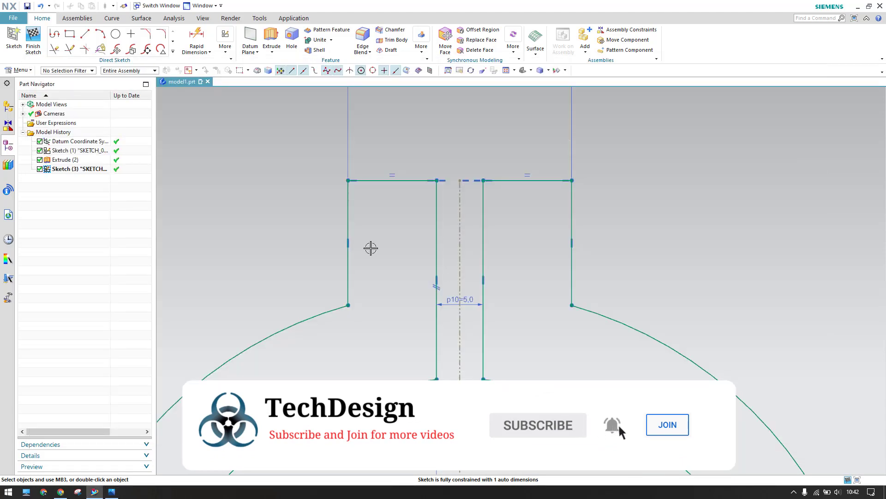
# Step: Add a 76.25 vertical dimension from the slot's top line to the ring centre
pyautogui.press('d')
pyautogui.click(433, 180)
pyautogui.scroll(3, 436, 177)
pyautogui.scroll(-3, 437, 177)
pyautogui.scroll(-2, 462, 369)
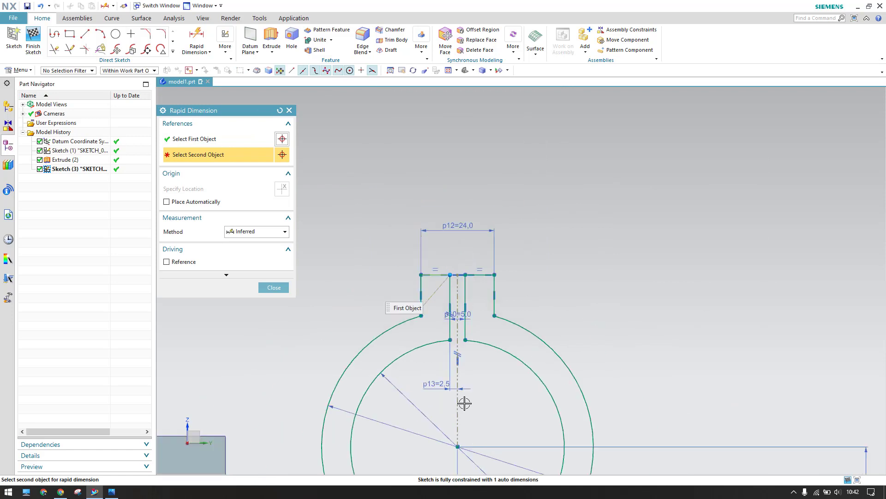
pyautogui.click(458, 447)
pyautogui.click(652, 323)
pyautogui.write('76.2')
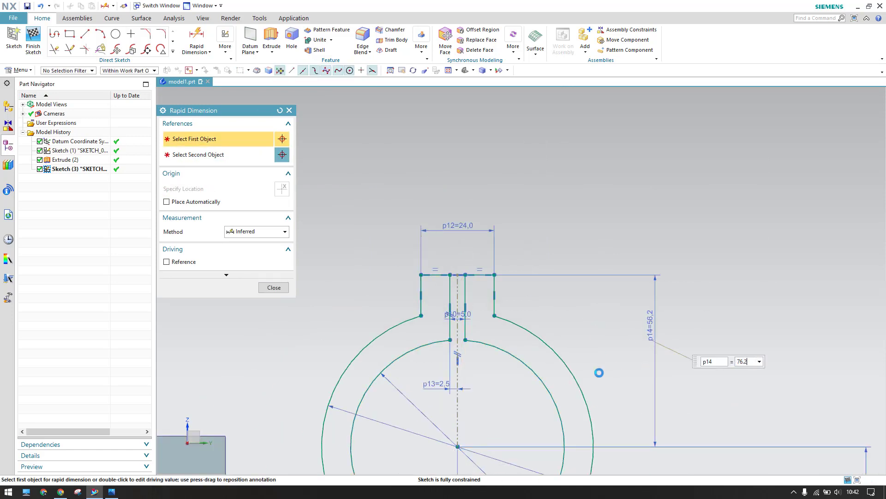
pyautogui.write('5')
pyautogui.press('Return')
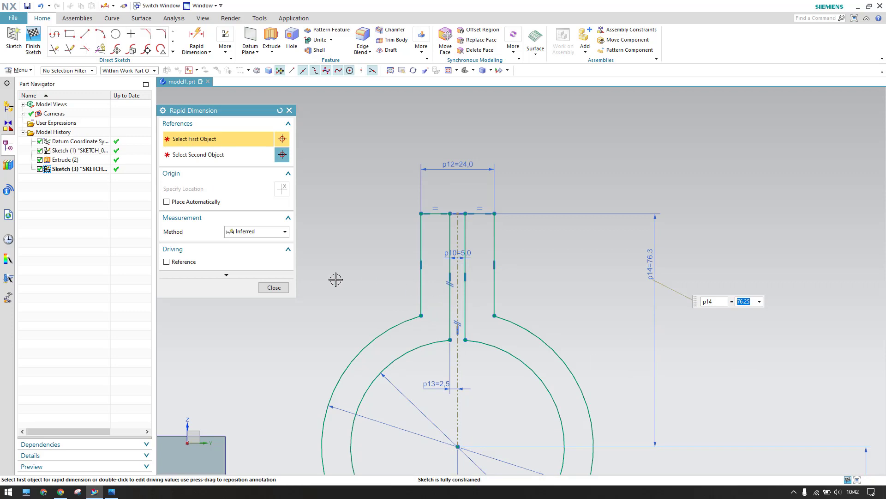
pyautogui.click(274, 287)
pyautogui.hotkey('ctrl', 'f')
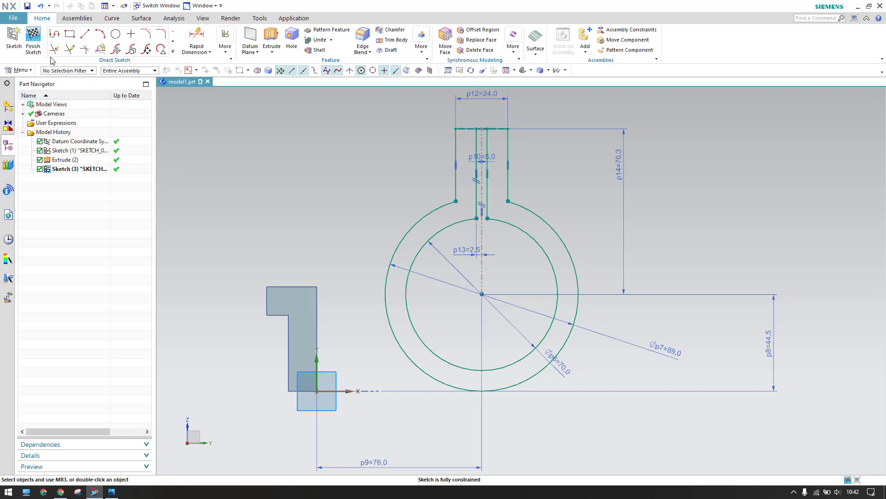
# Step: Finish the clamp sketch and compare it against the reference drawing
pyautogui.click(33, 39)
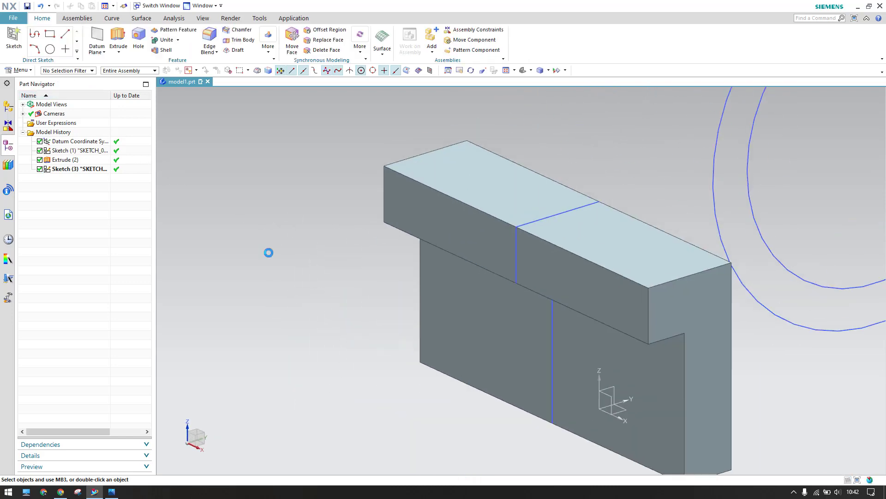
pyautogui.hotkey('alt', 'Tab')
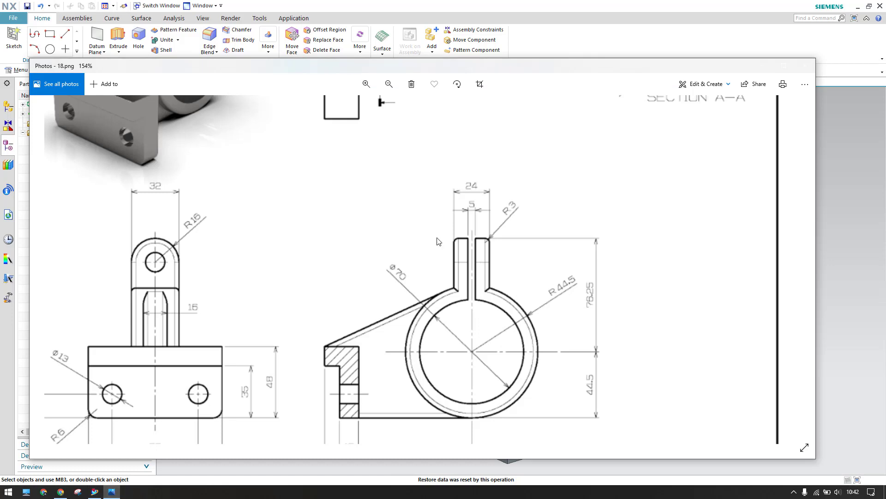
pyautogui.scroll(2, 142, 309)
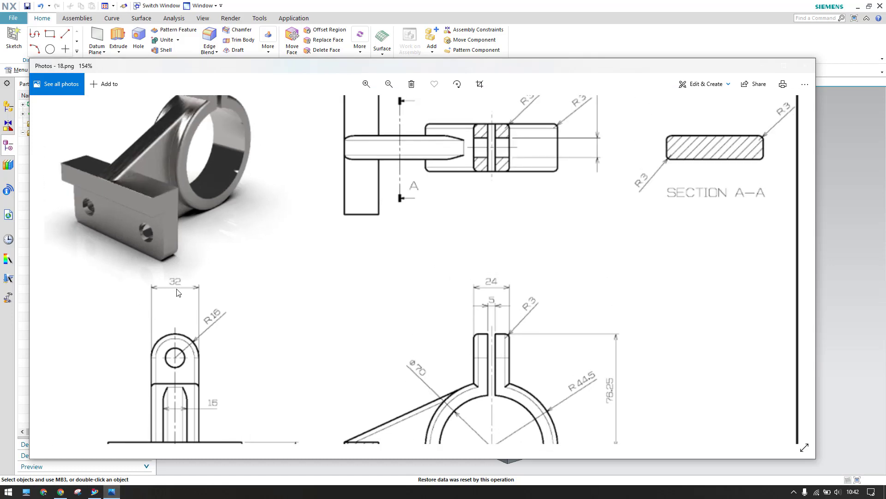
pyautogui.click(728, 35)
# Step: Extrude Sketch (3) symmetrically by 16 mm as a separate body with Boolean None
pyautogui.click(116, 39)
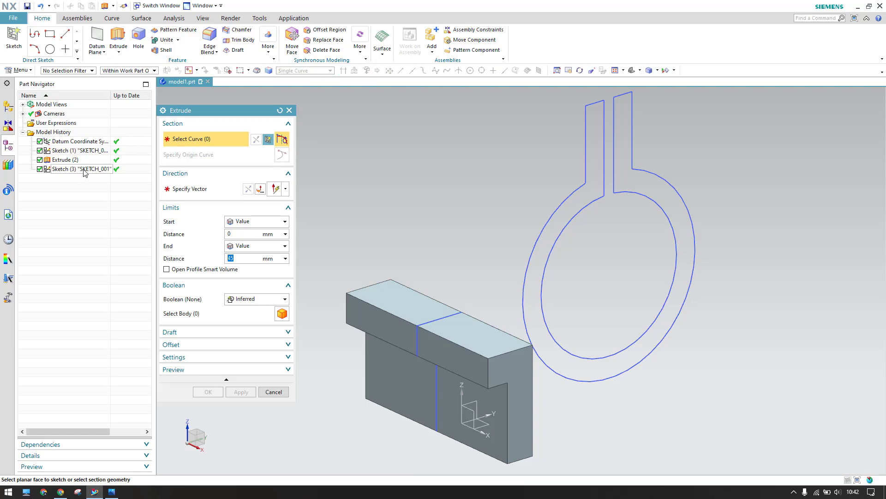
pyautogui.click(84, 169)
pyautogui.click(252, 221)
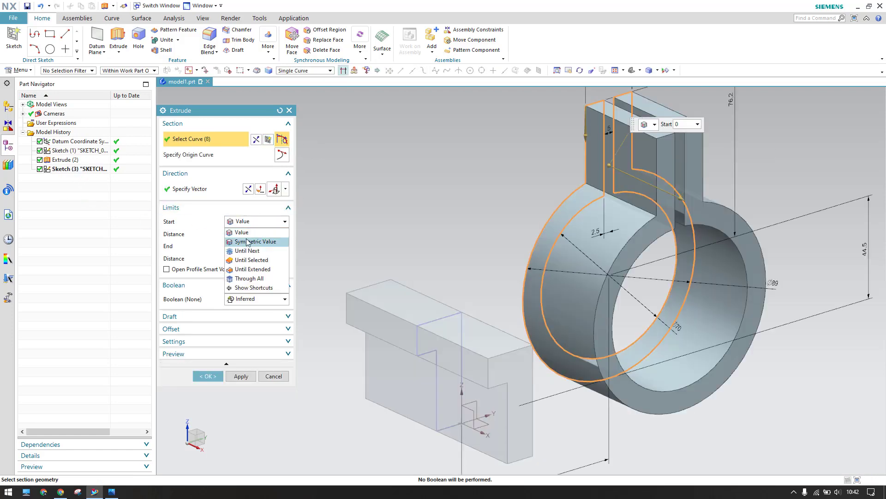
pyautogui.click(248, 241)
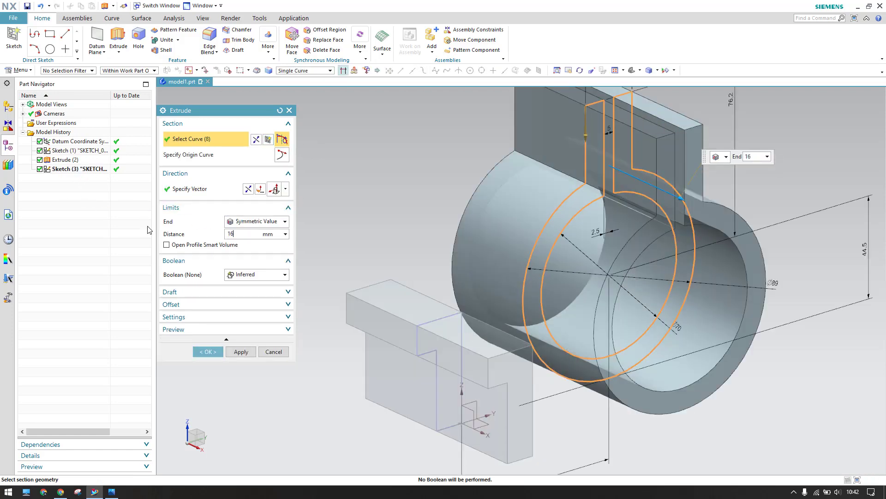
pyautogui.write('16')
pyautogui.press('Return')
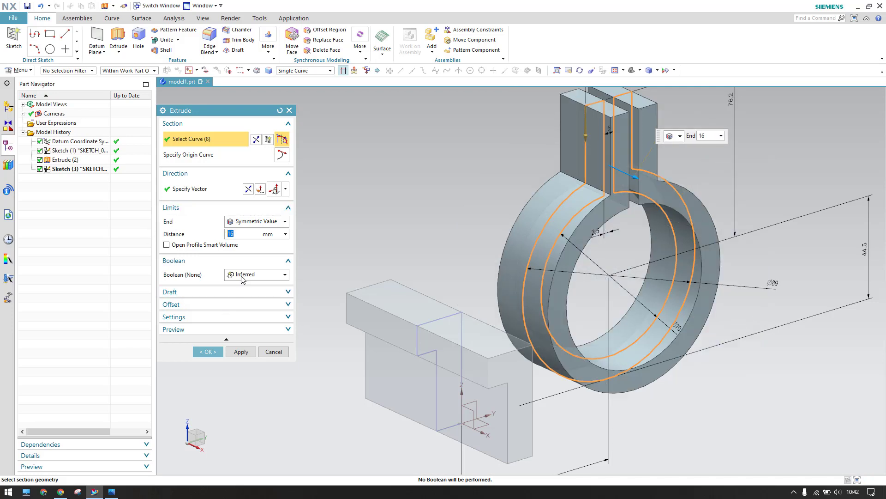
pyautogui.click(242, 275)
pyautogui.click(242, 285)
pyautogui.click(203, 351)
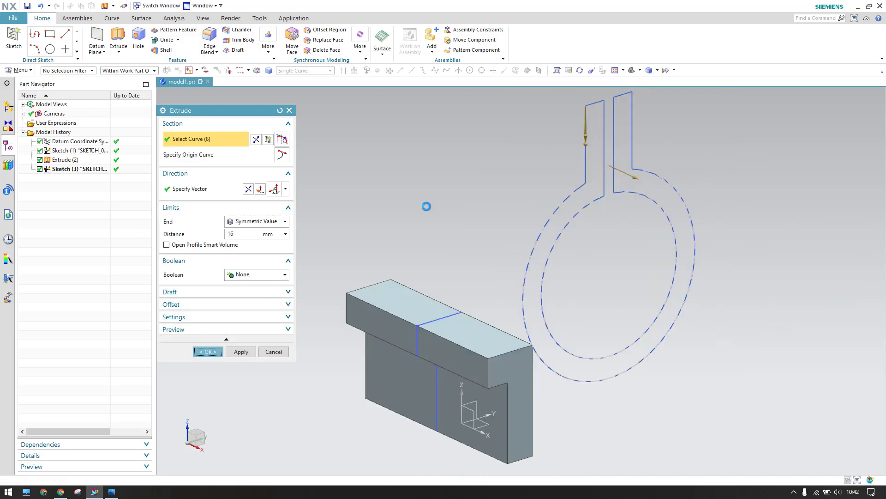
# Step: Inspect the new clamp ring and recheck the reference drawing
pyautogui.moveTo(402, 206); pyautogui.dragTo(384, 212, button='middle')
pyautogui.click(111, 492)
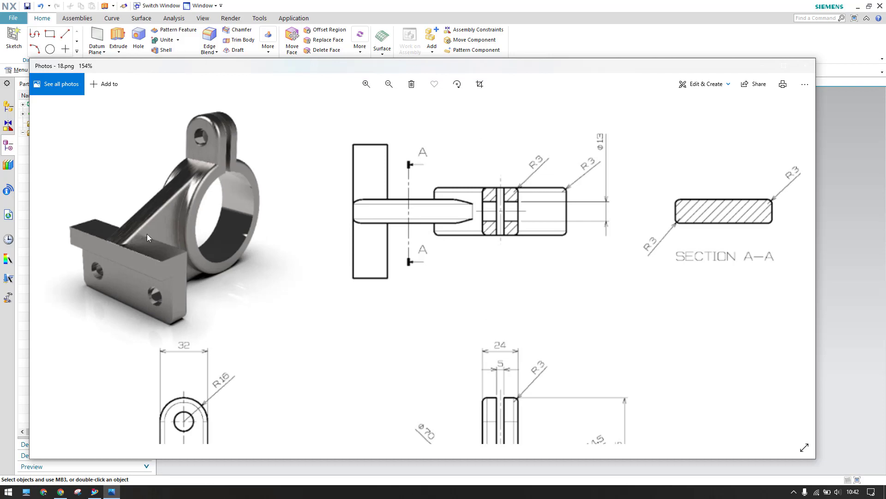
pyautogui.scroll(-5, 401, 263)
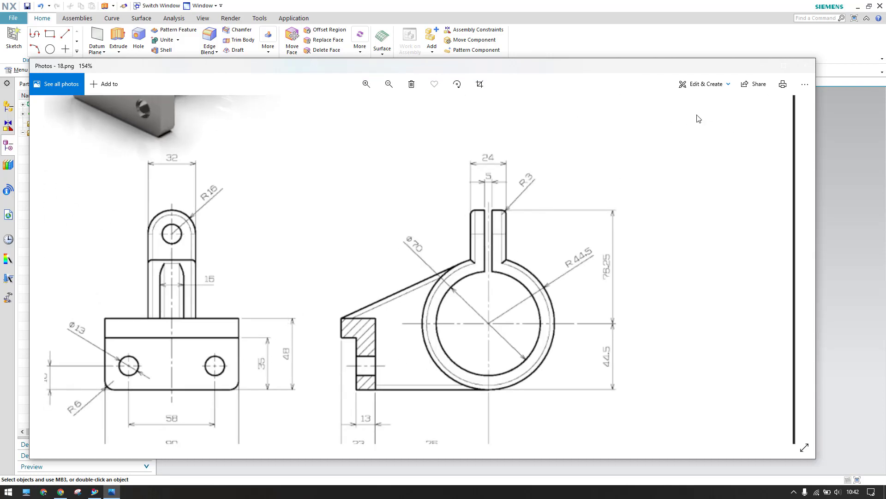
pyautogui.click(763, 66)
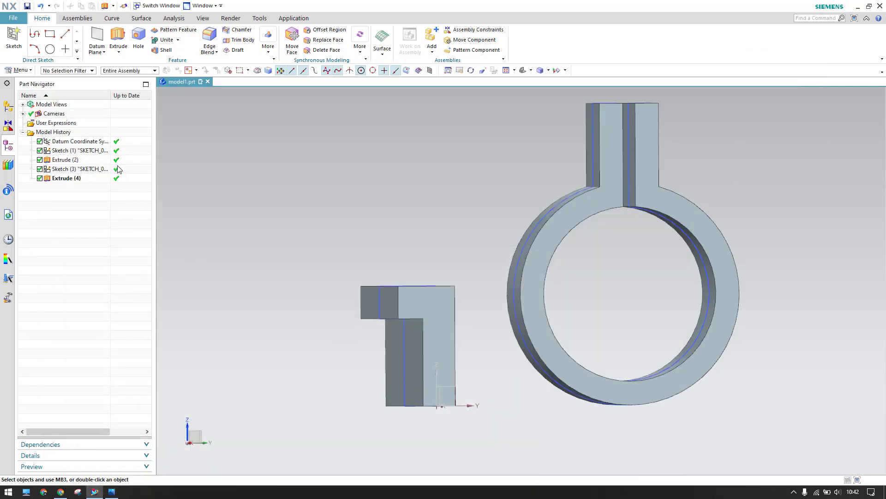
# Step: Start a new sketch on the block's face, checking the reference drawing
pyautogui.click(21, 41)
pyautogui.moveTo(507, 447); pyautogui.dragTo(459, 375, button='middle')
pyautogui.click(455, 372)
pyautogui.middleClick(520, 397)
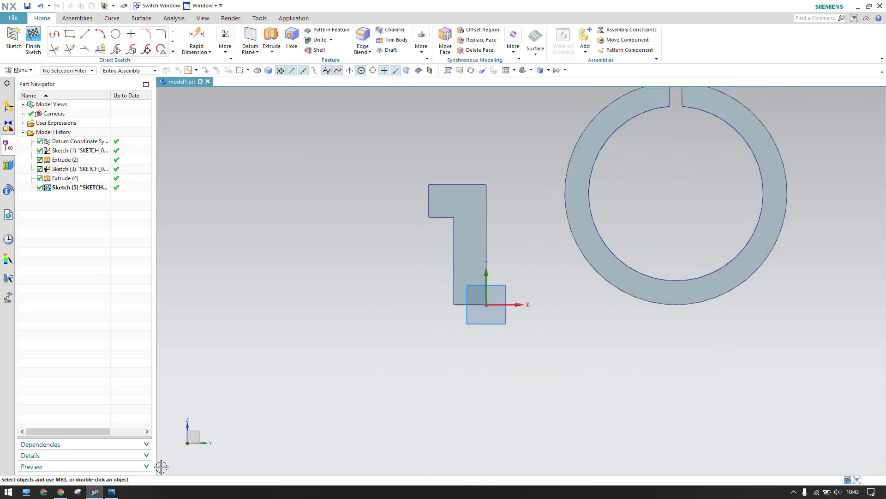
pyautogui.click(111, 492)
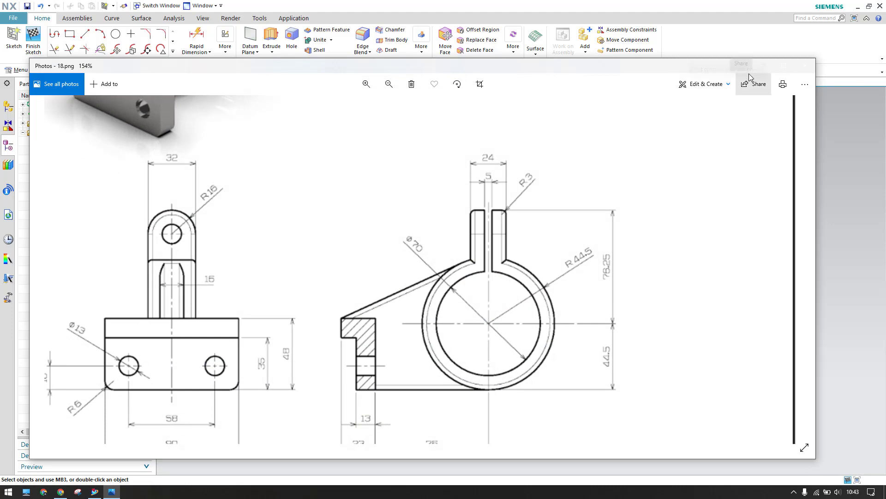
pyautogui.click(762, 65)
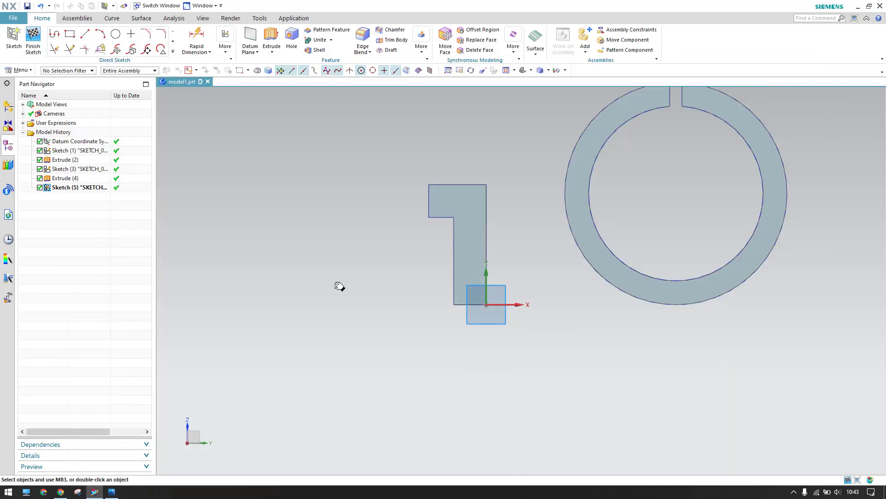
pyautogui.keyDown('shift'); pyautogui.moveTo(339, 286); pyautogui.dragTo(294, 287, button='middle'); pyautogui.keyUp('shift')
# Step: Draw the slanted rib line to the ring's arc and a line from the sketch origin beneath the ring
pyautogui.click(86, 32)
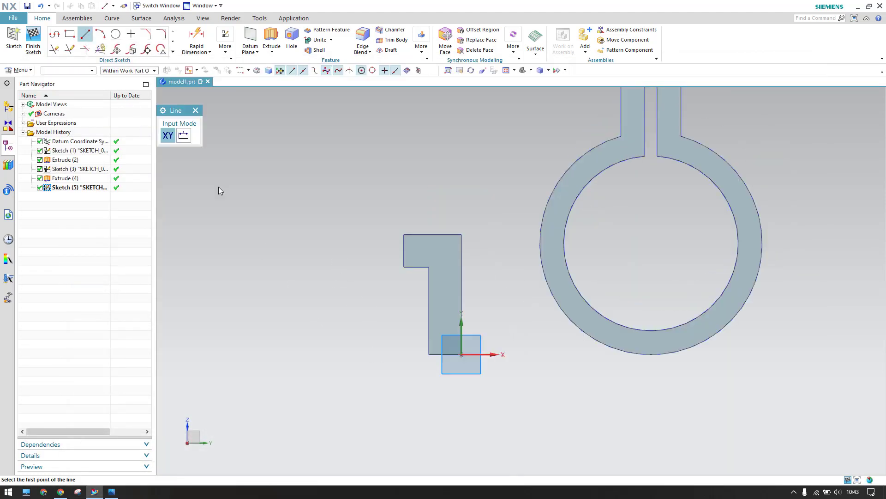
pyautogui.moveTo(316, 184); pyautogui.dragTo(327, 216, button='middle')
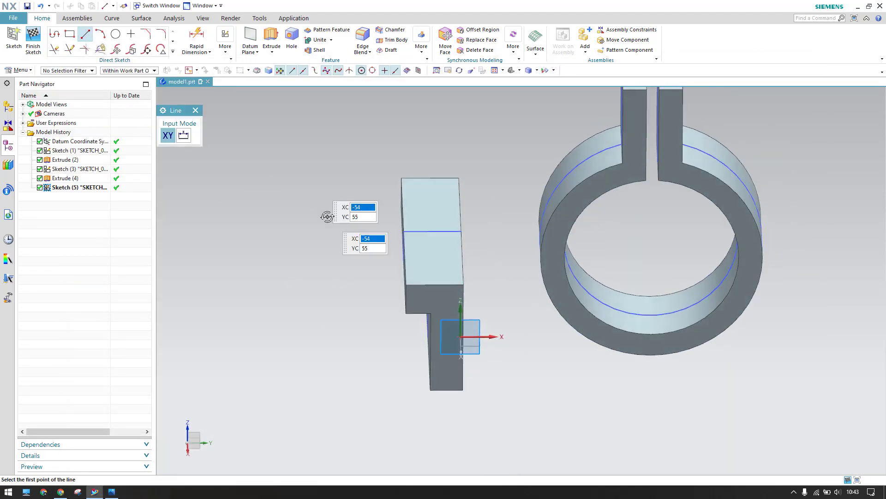
pyautogui.click(461, 231)
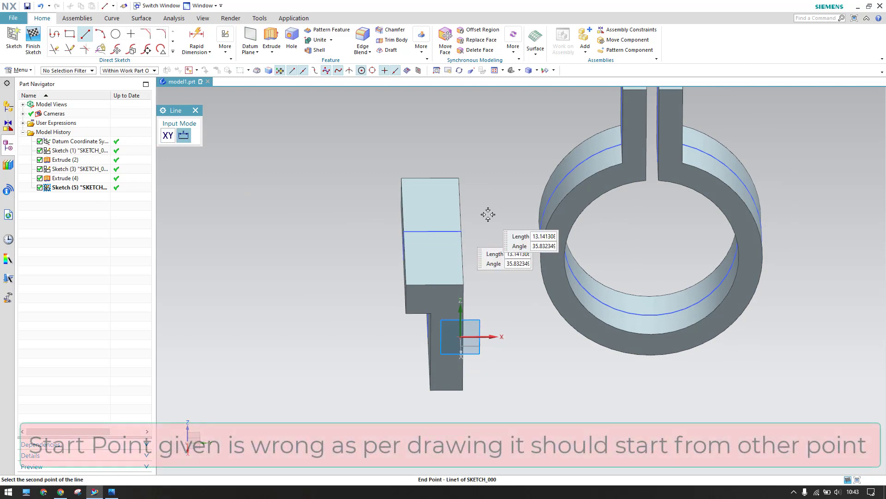
pyautogui.click(596, 153)
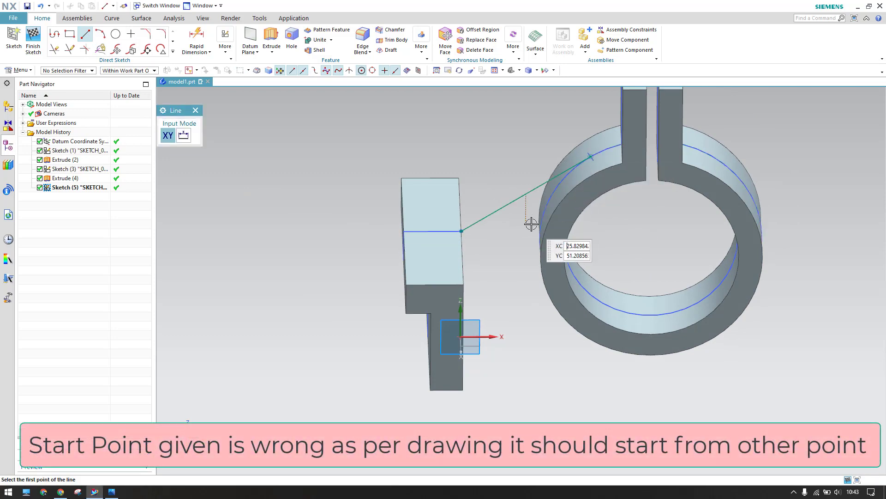
pyautogui.moveTo(505, 282); pyautogui.dragTo(484, 265, button='middle')
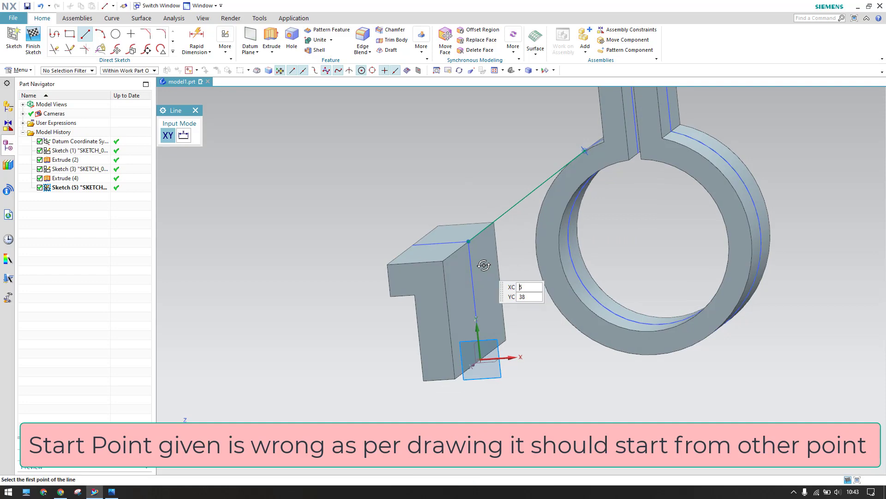
pyautogui.click(479, 358)
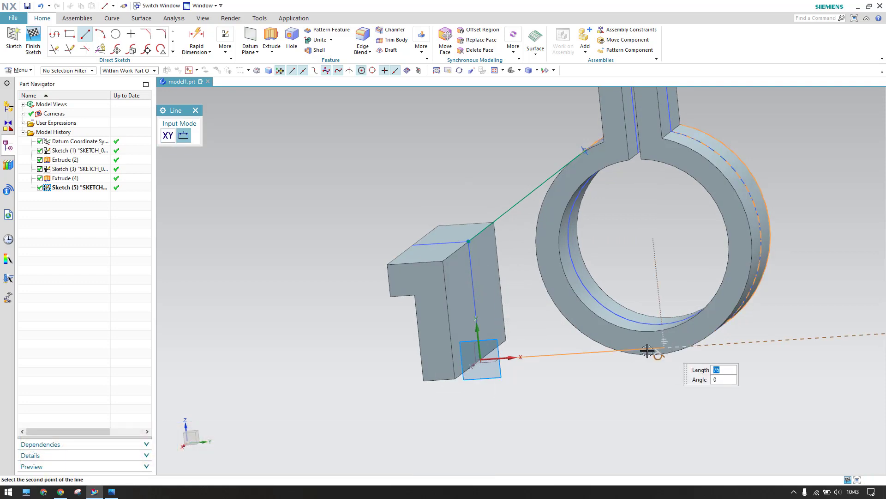
pyautogui.press('F8')
pyautogui.scroll(5, 727, 376)
pyautogui.scroll(-6, 693, 348)
pyautogui.scroll(4, 708, 382)
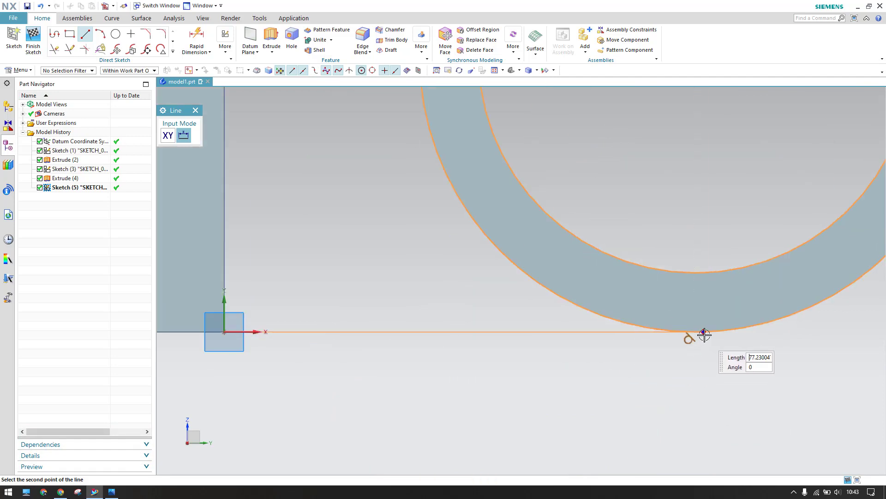
pyautogui.click(794, 337)
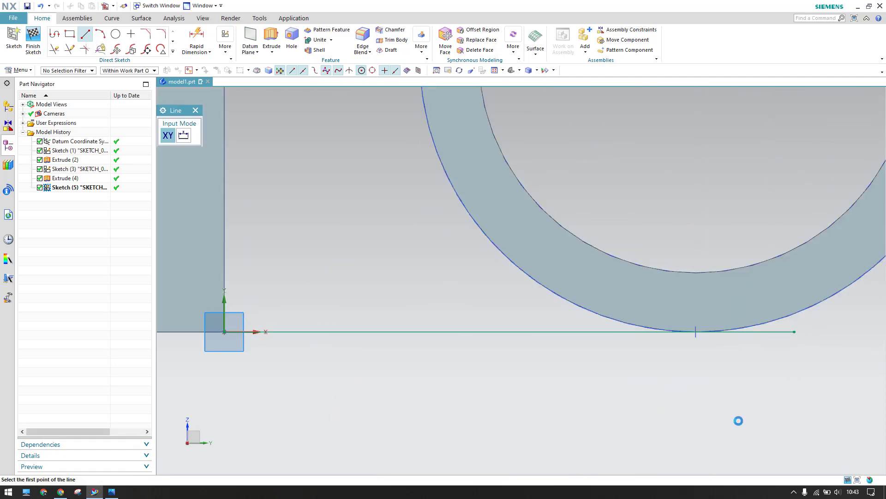
pyautogui.press('Escape')
# Step: Constrain the slanted line's endpoint onto the ring's outer arc with Point on Curve, then finish the sketch
pyautogui.press('t')
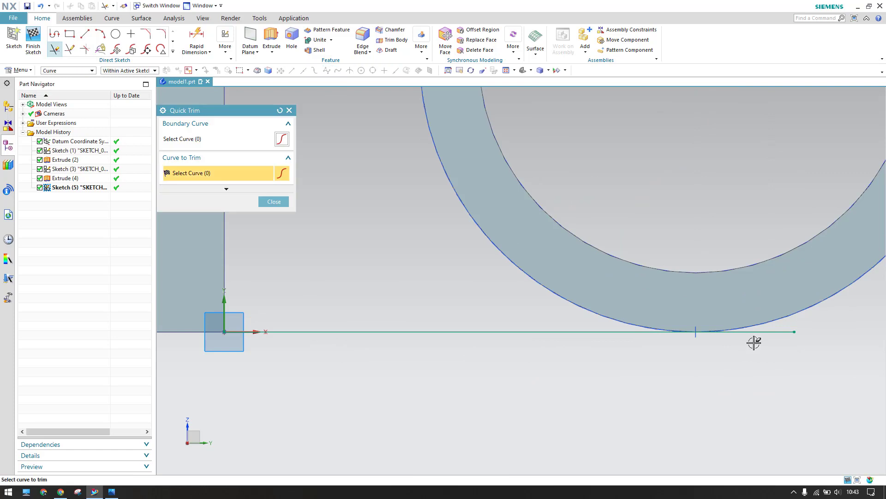
pyautogui.press('Escape')
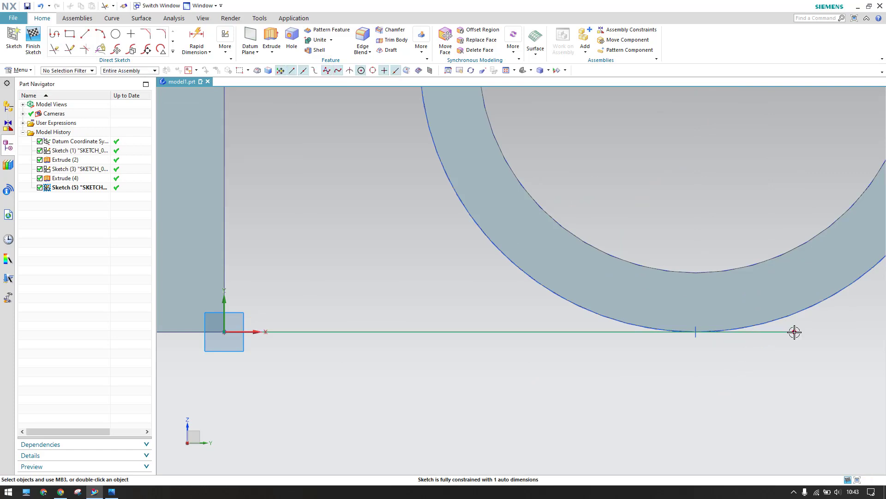
pyautogui.press('c')
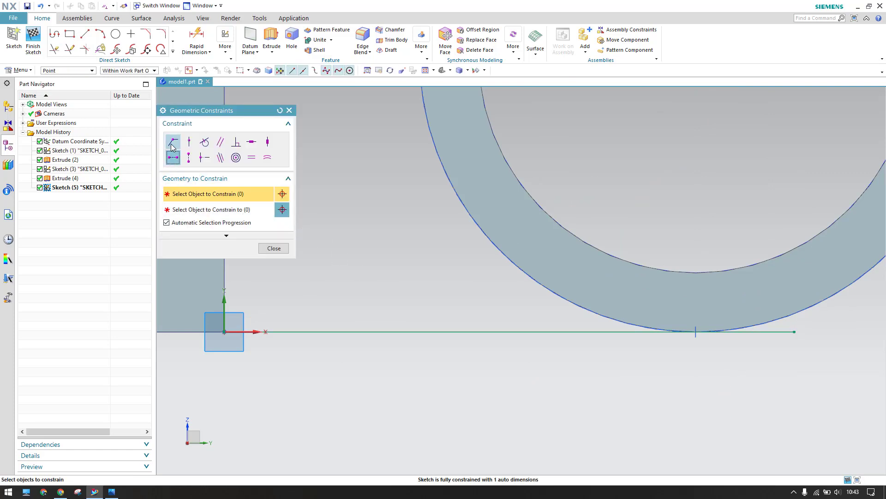
pyautogui.click(193, 144)
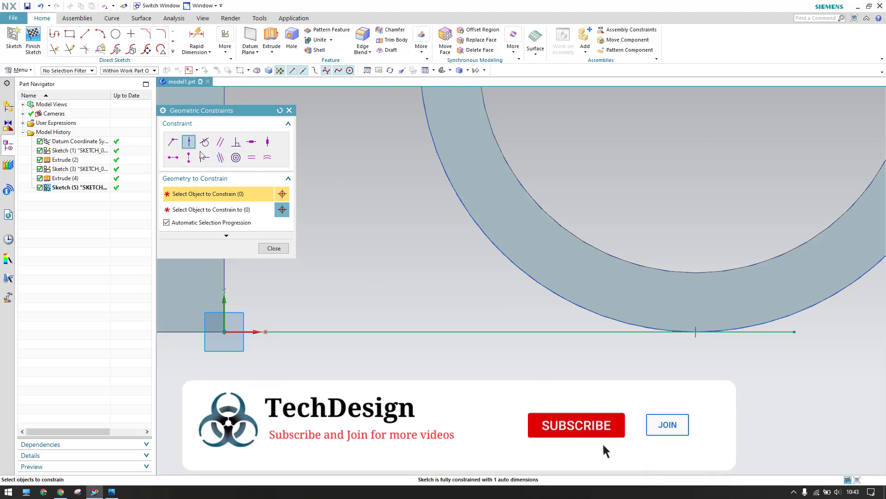
pyautogui.click(795, 332)
pyautogui.moveTo(794, 332)
pyautogui.mouseDown(button='middle')
pyautogui.moveTo(640, 320)
pyautogui.moveTo(620, 394)
pyautogui.mouseUp(button='middle')
pyautogui.click(630, 326)
pyautogui.scroll(-5, 564, 386)
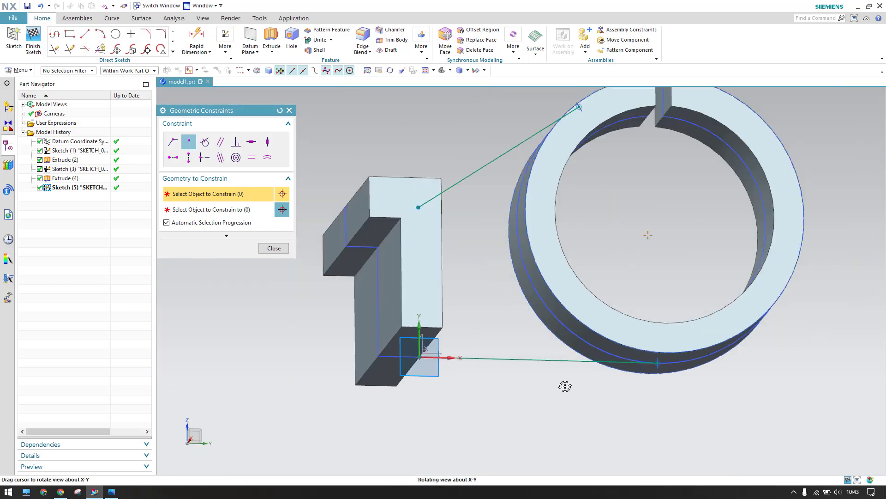
pyautogui.scroll(2, 567, 398)
pyautogui.press('F8')
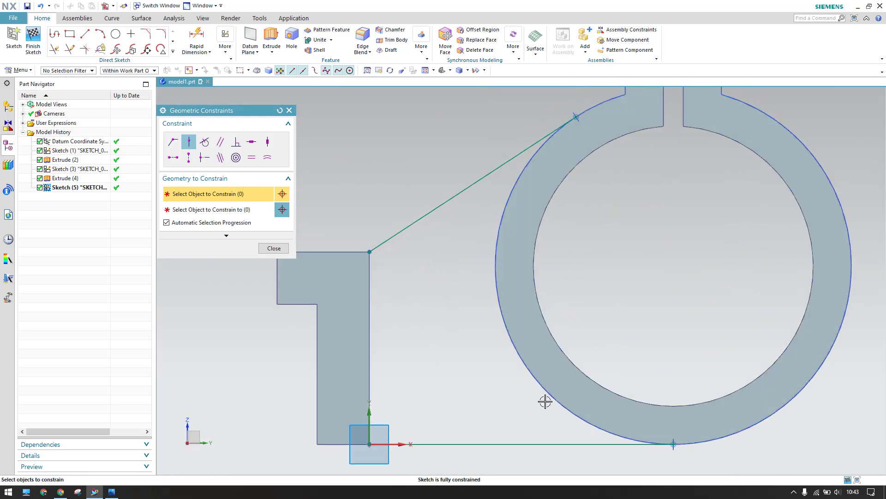
pyautogui.click(289, 110)
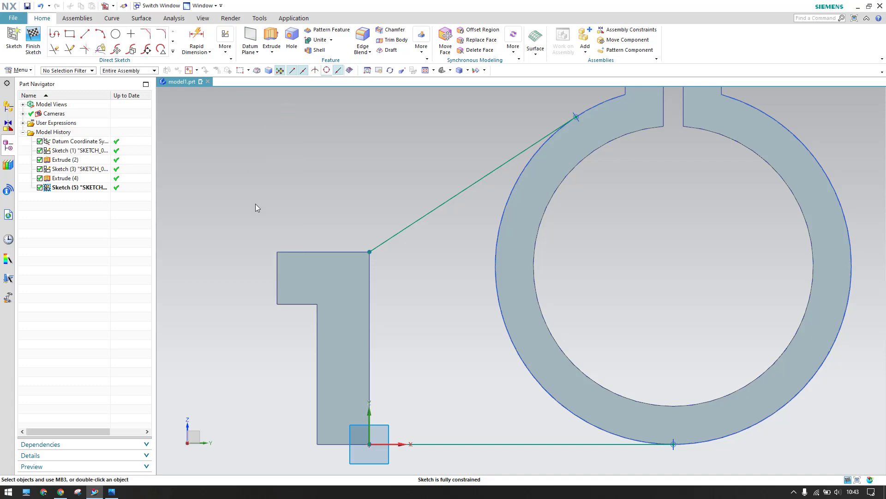
pyautogui.hotkey('ctrl', 'q')
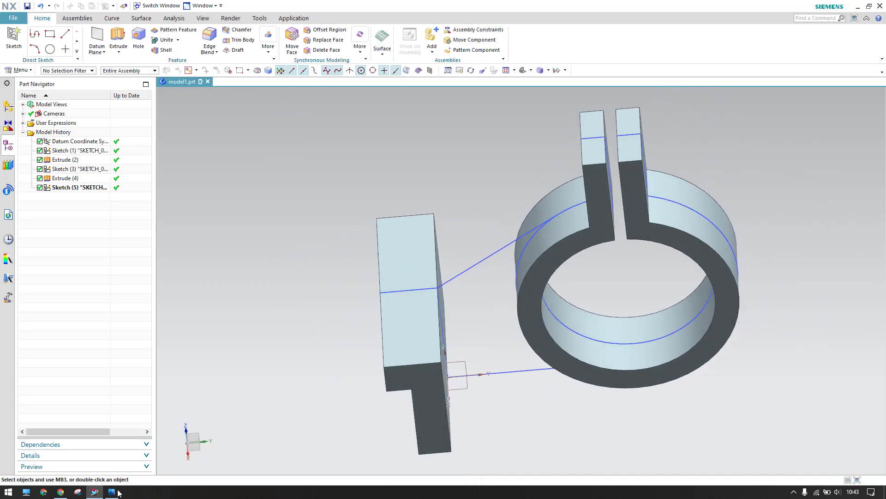
# Step: Review the reference drawing in Photos before returning to NX
pyautogui.click(113, 491)
pyautogui.keyDown('ctrl'); pyautogui.scroll(3, 360, 357); pyautogui.keyUp('ctrl')
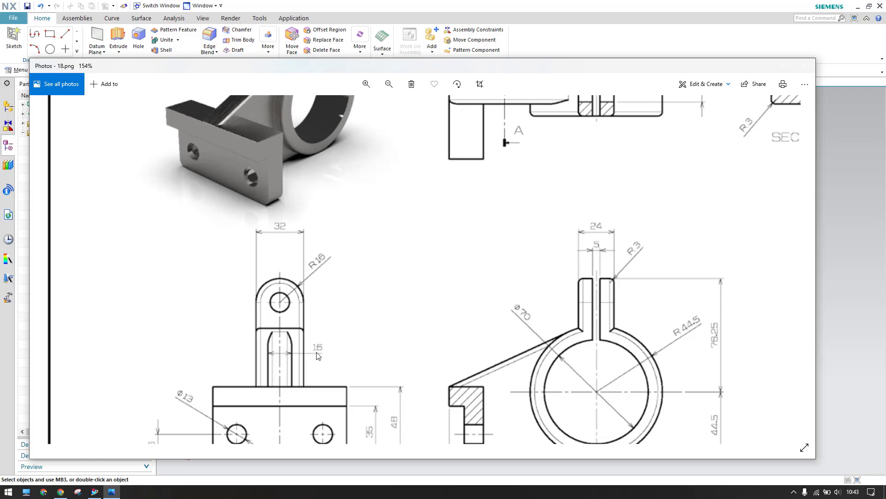
pyautogui.keyDown('ctrl'); pyautogui.scroll(3, 314, 365); pyautogui.keyUp('ctrl')
pyautogui.keyDown('ctrl'); pyautogui.scroll(-3, 316, 370); pyautogui.keyUp('ctrl')
pyautogui.keyDown('ctrl'); pyautogui.scroll(-2, 615, 189); pyautogui.keyUp('ctrl')
pyautogui.click(700, 46)
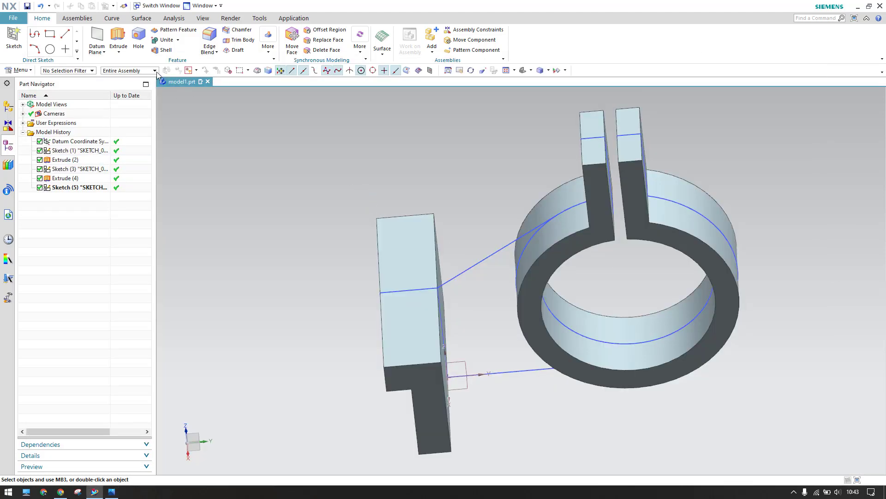
# Step: Select the slanted line, vertical line, bottom line and ring arc as the rib extrusion section
pyautogui.click(118, 39)
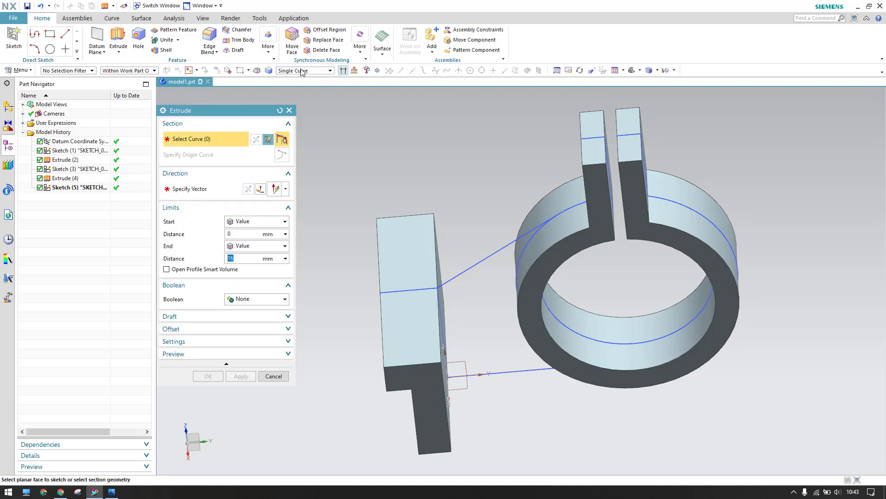
pyautogui.moveTo(374, 184); pyautogui.dragTo(371, 182, button='middle')
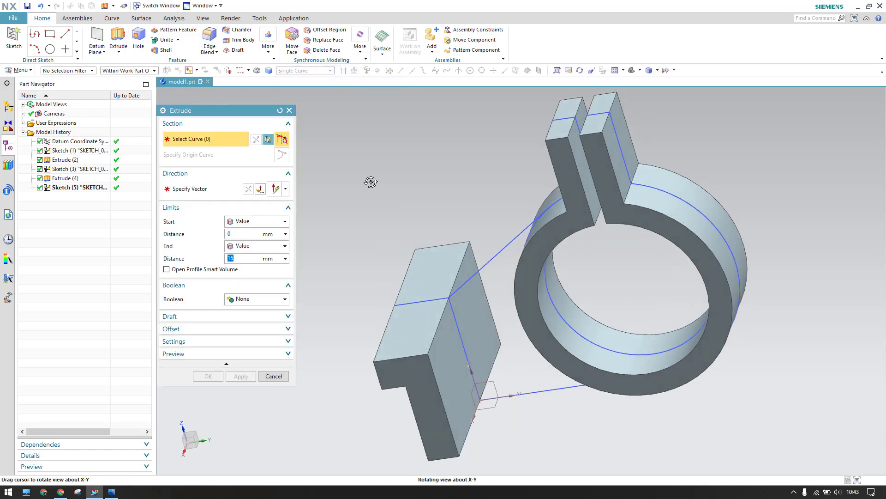
pyautogui.click(485, 260)
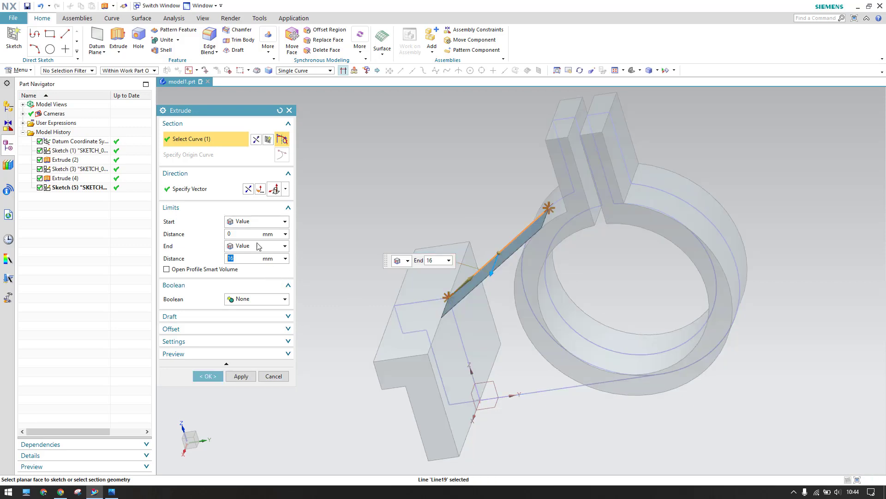
pyautogui.click(462, 359)
pyautogui.click(547, 390)
pyautogui.moveTo(567, 341); pyautogui.dragTo(544, 307, button='middle')
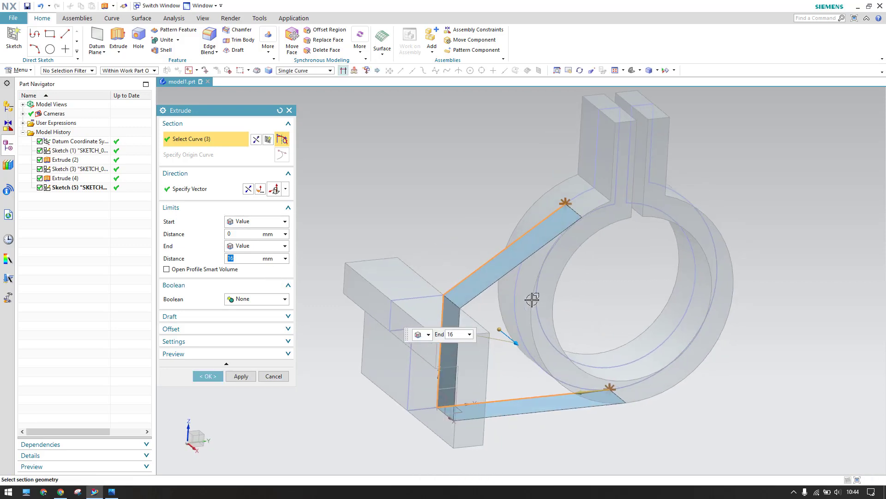
pyautogui.click(501, 343)
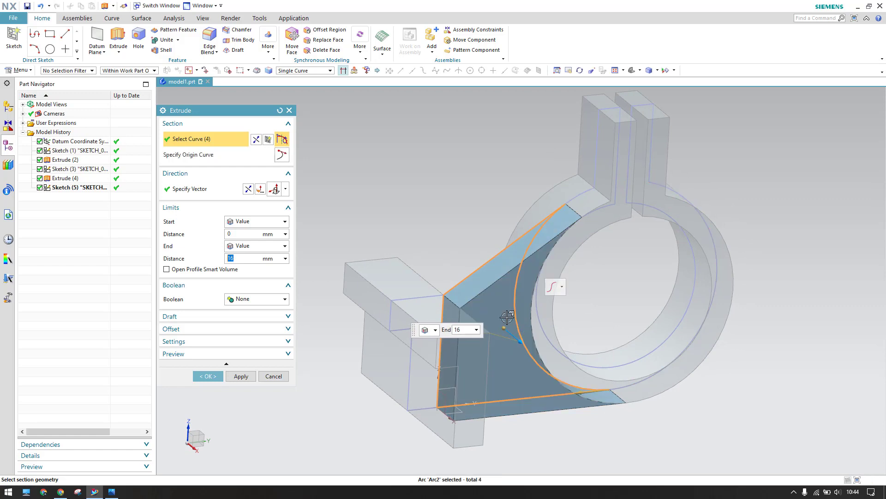
# Step: Extrude the rib symmetrically by 8 mm and inspect the new web
pyautogui.click(241, 224)
pyautogui.click(249, 239)
pyautogui.write('8')
pyautogui.press('Return')
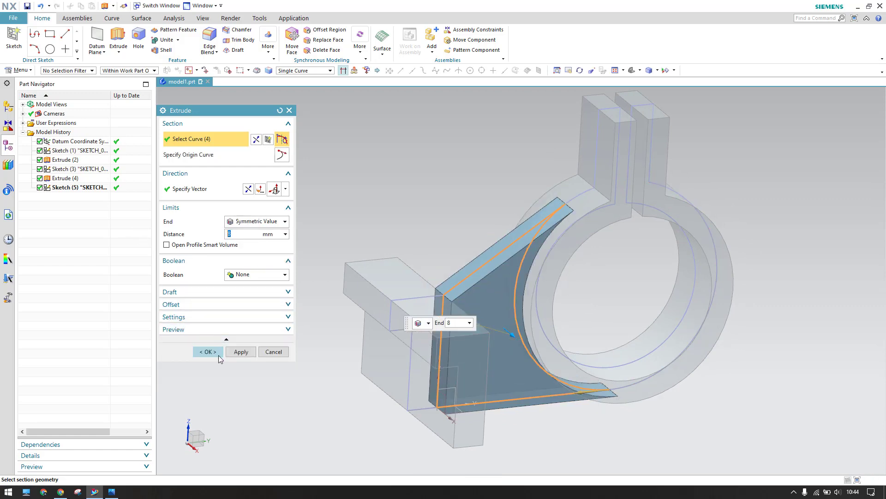
pyautogui.click(218, 354)
pyautogui.moveTo(338, 273); pyautogui.dragTo(319, 287, button='middle')
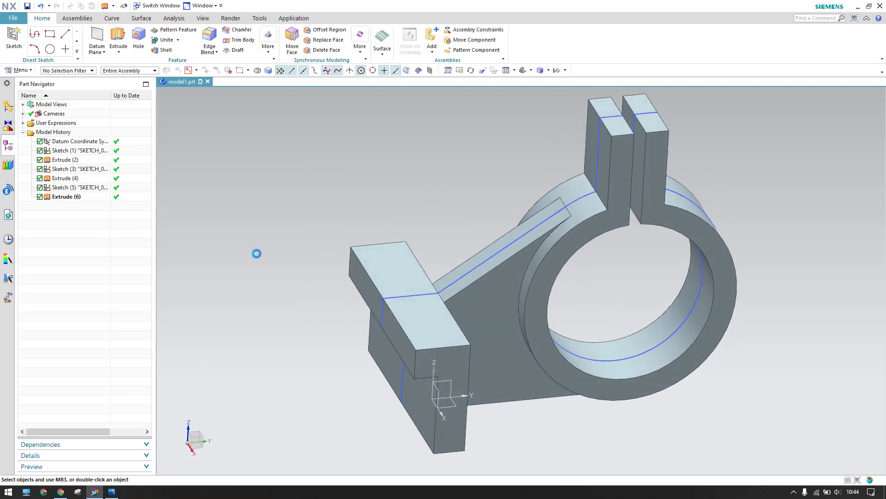
pyautogui.moveTo(257, 253); pyautogui.dragTo(186, 415, button='middle')
pyautogui.click(111, 492)
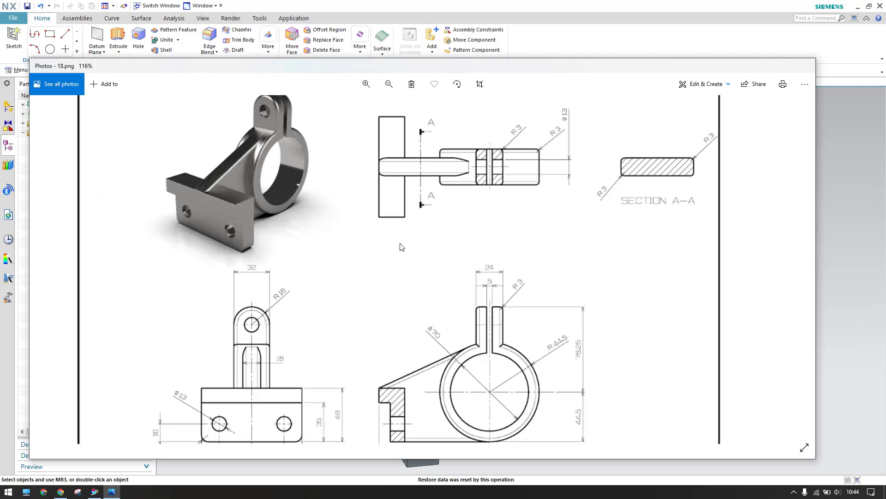
# Step: Scroll through the drawing's lower views and base dimensions, then return to NX
pyautogui.scroll(1, 349, 382)
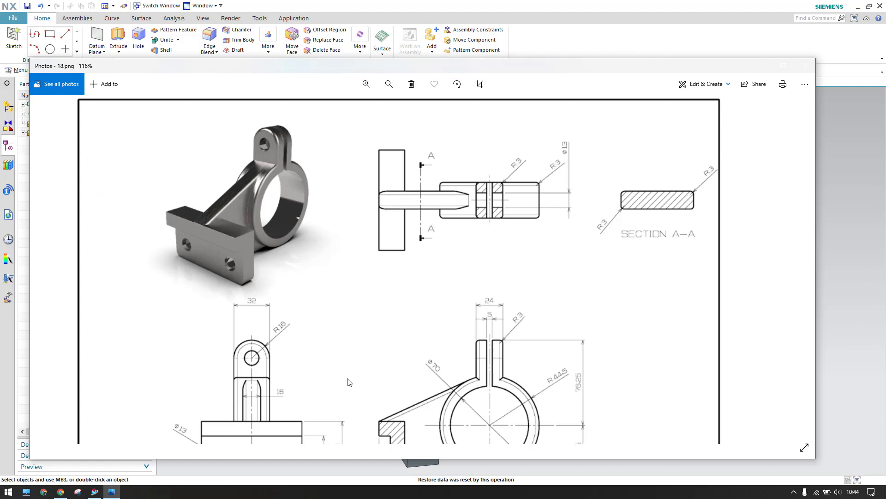
pyautogui.scroll(-3, 350, 382)
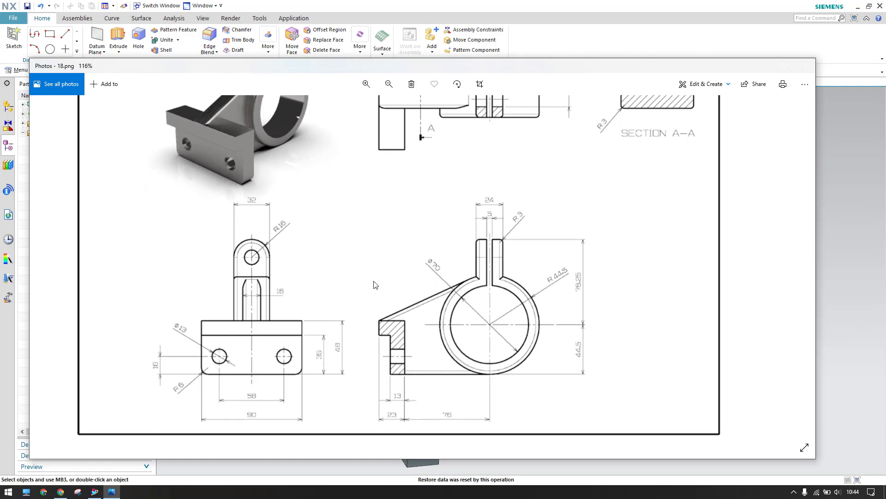
pyautogui.scroll(3, 374, 285)
pyautogui.scroll(-3, 391, 325)
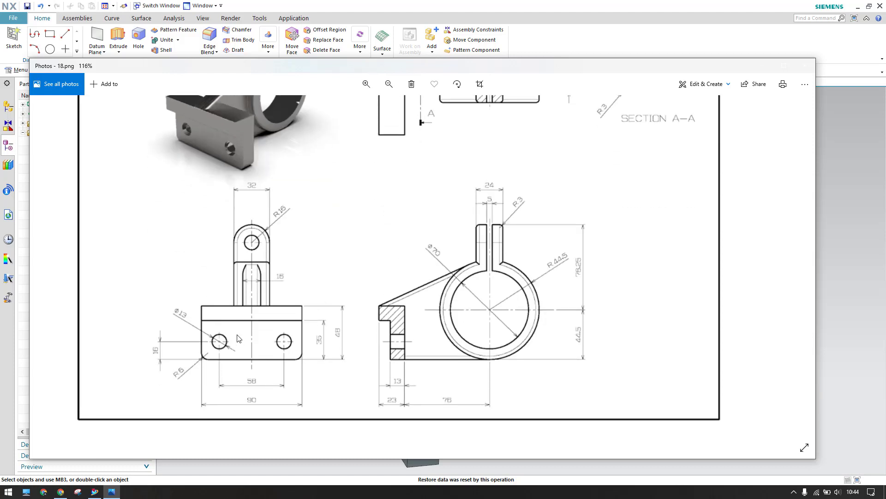
pyautogui.click(627, 56)
# Step: Start Sketch (7) on the base block's face and check the reference drawing
pyautogui.click(14, 38)
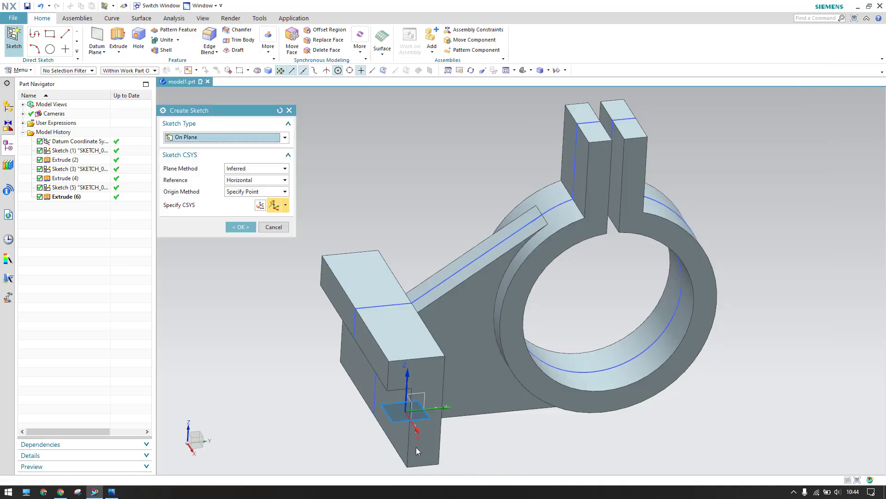
pyautogui.click(396, 435)
pyautogui.middleClick(337, 382)
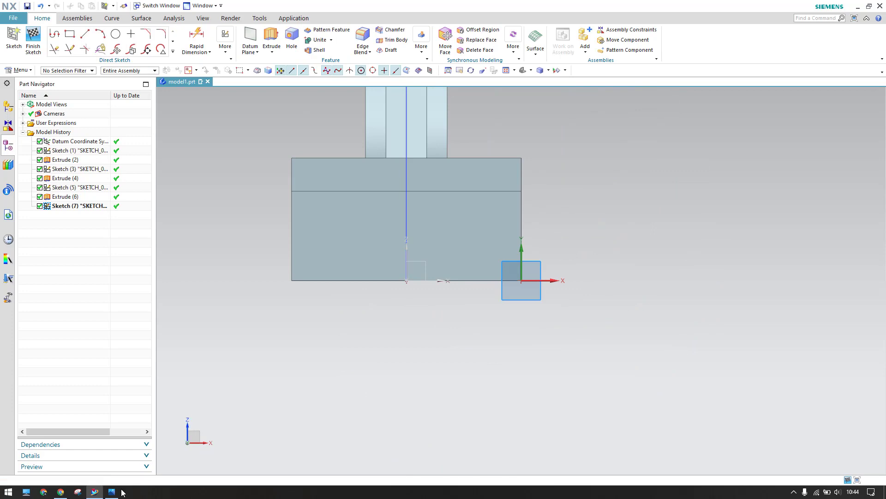
pyautogui.hotkey('alt', 'Tab')
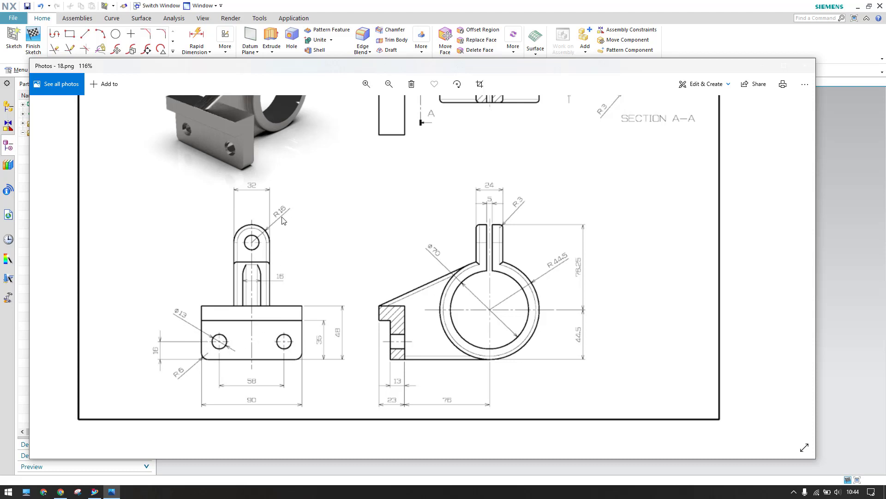
pyautogui.click(716, 33)
# Step: Draw two Ø13 hole circles on the base and one circle on the lug's centre line
pyautogui.click(116, 34)
pyautogui.click(336, 225)
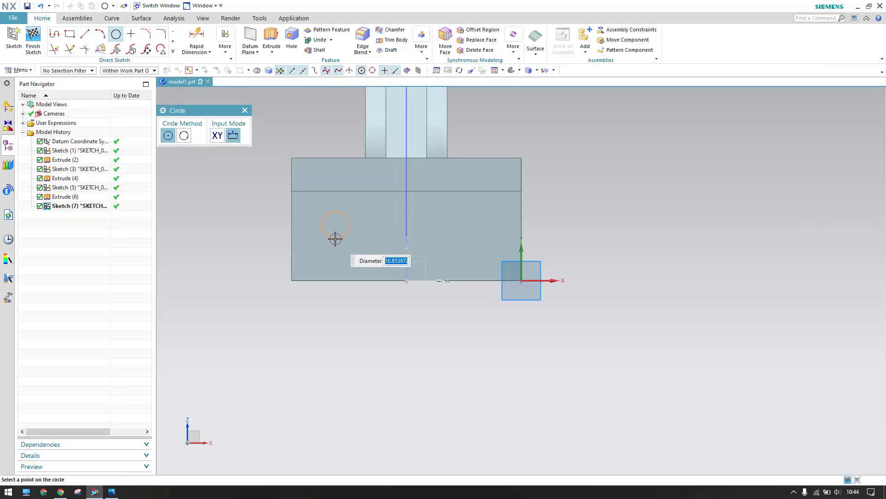
pyautogui.click(336, 238)
pyautogui.click(467, 225)
pyautogui.scroll(1, 446, 352)
pyautogui.scroll(-2, 445, 352)
pyautogui.scroll(3, 444, 332)
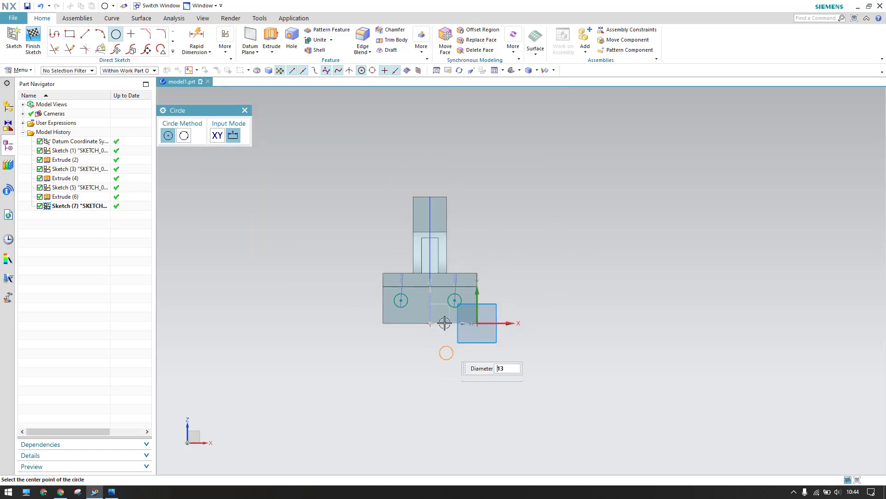
pyautogui.scroll(-5, 428, 204)
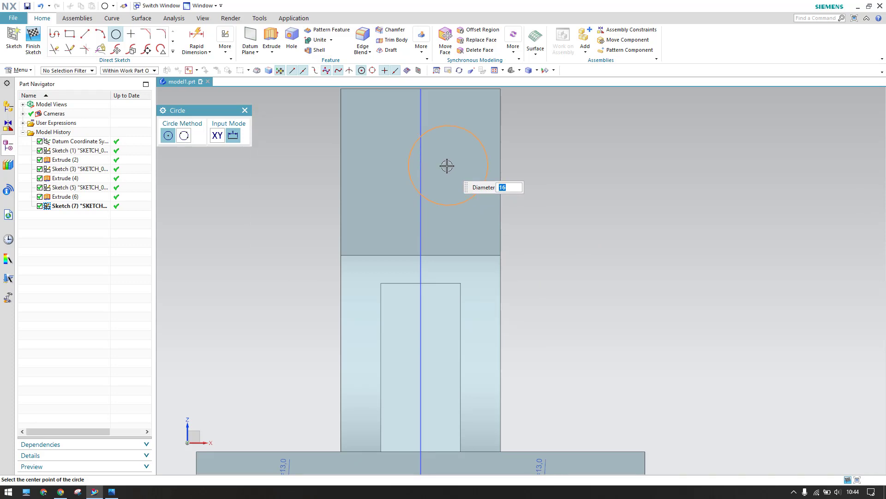
pyautogui.click(420, 145)
pyautogui.press('Escape')
# Step: Check the reference drawing for the lug hole size
pyautogui.click(112, 491)
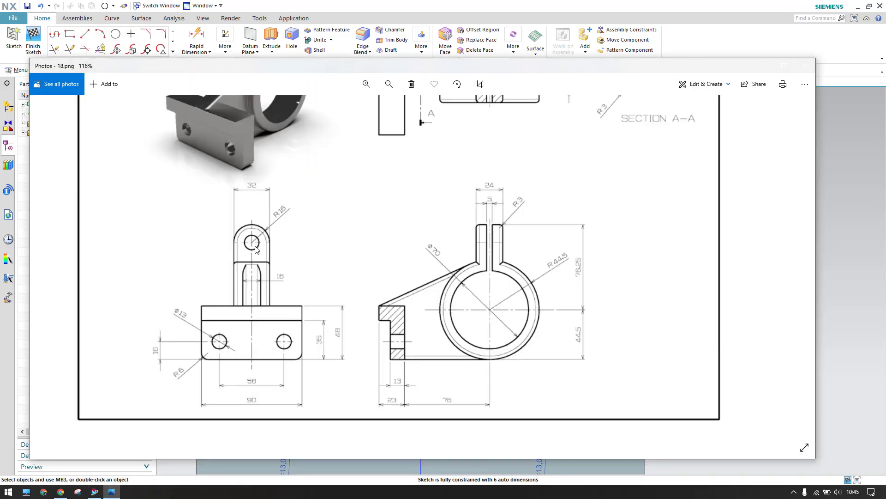
pyautogui.scroll(3, 459, 424)
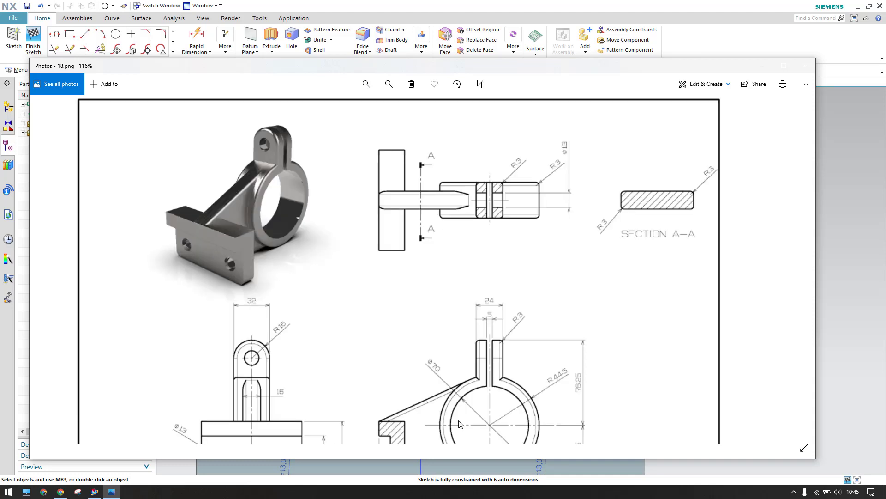
pyautogui.scroll(-3, 459, 423)
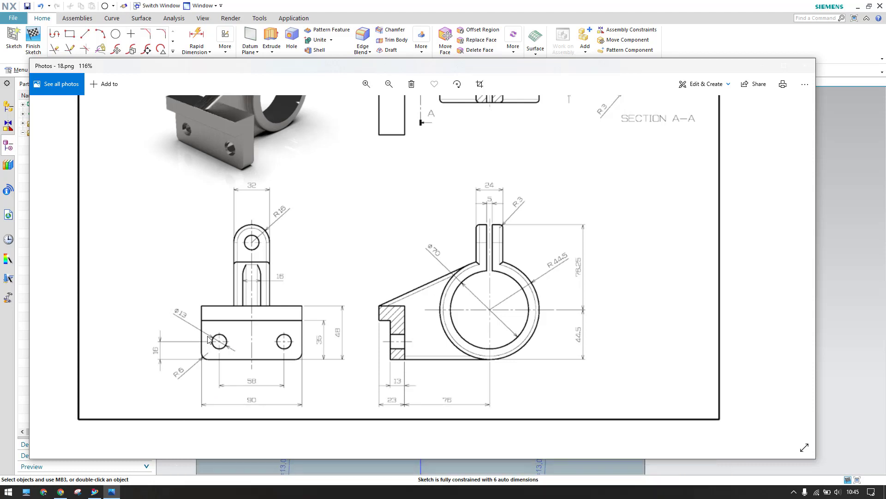
pyautogui.click(700, 36)
# Step: Change the lug circle's diameter dimension from 16 to 13 mm
pyautogui.doubleClick(437, 125)
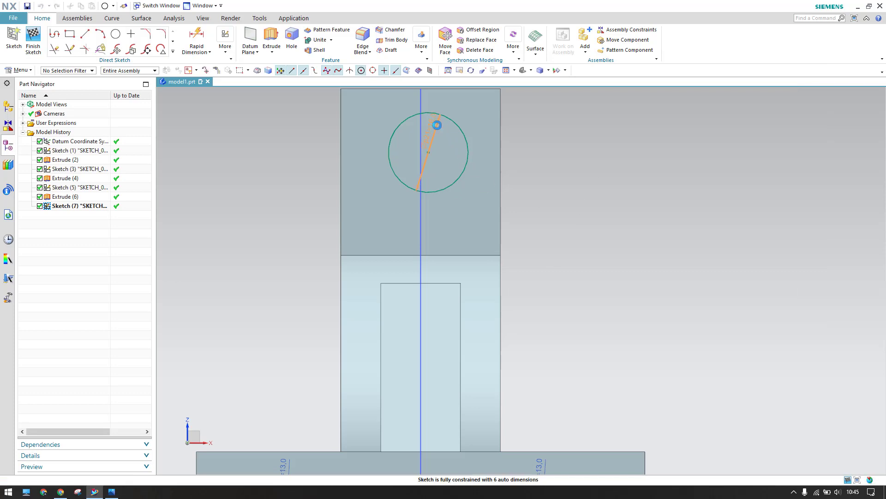
pyautogui.write('13')
pyautogui.press('Return')
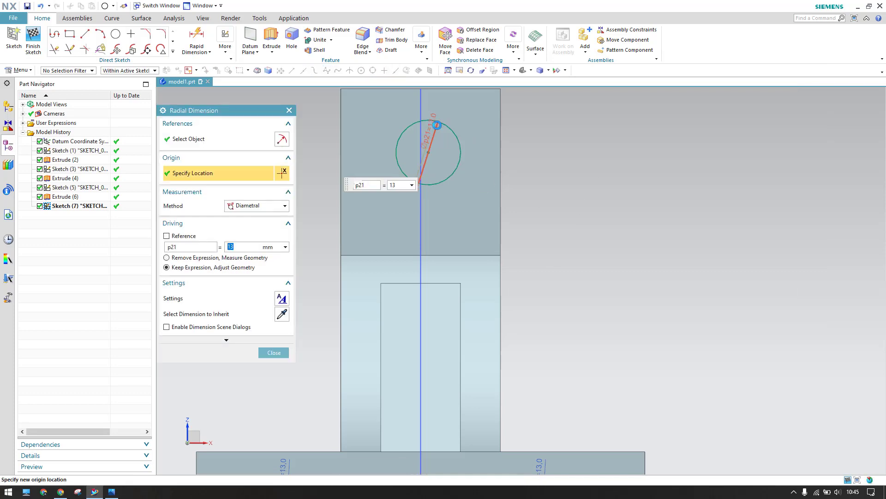
pyautogui.press('Escape')
pyautogui.scroll(-2, 556, 178)
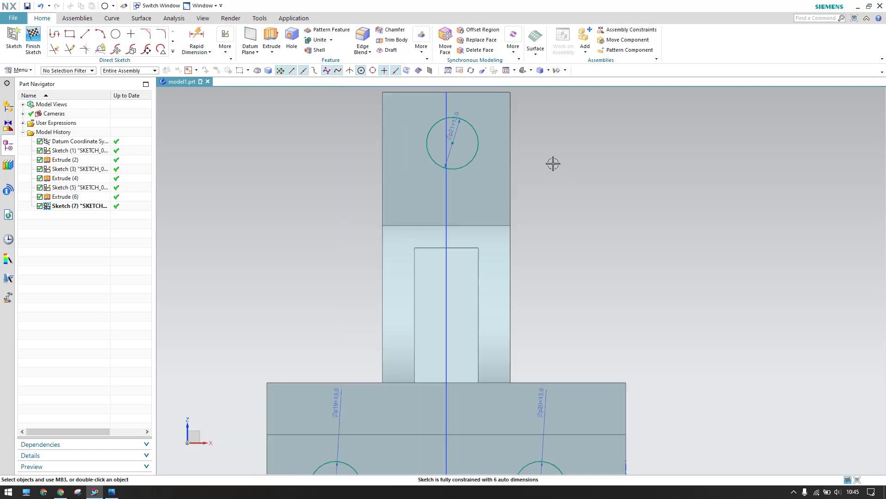
pyautogui.scroll(-2, 546, 226)
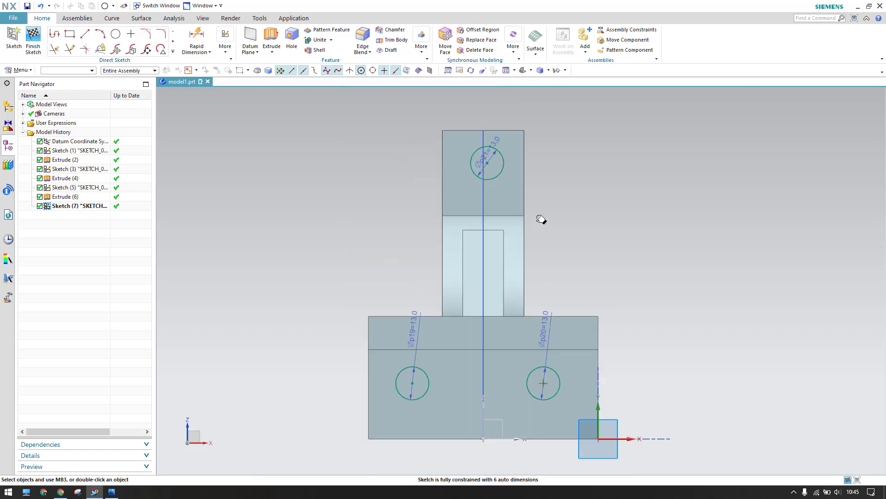
pyautogui.click(111, 491)
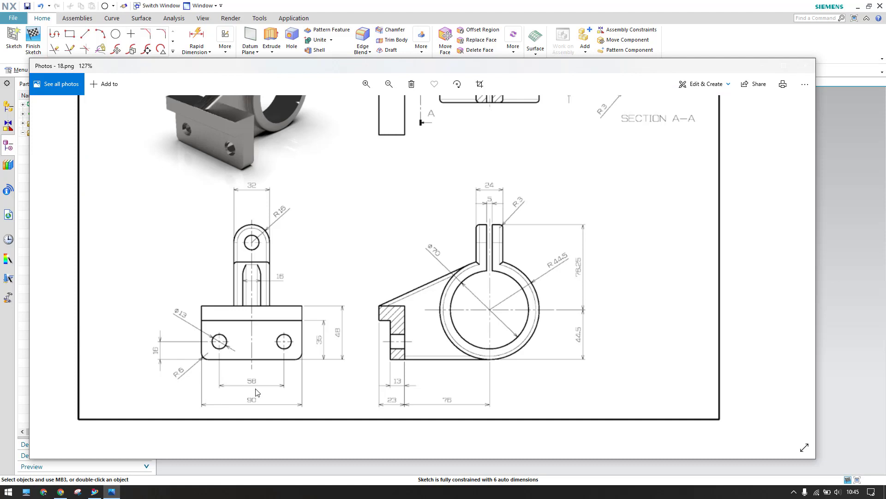
pyautogui.scroll(2, 257, 392)
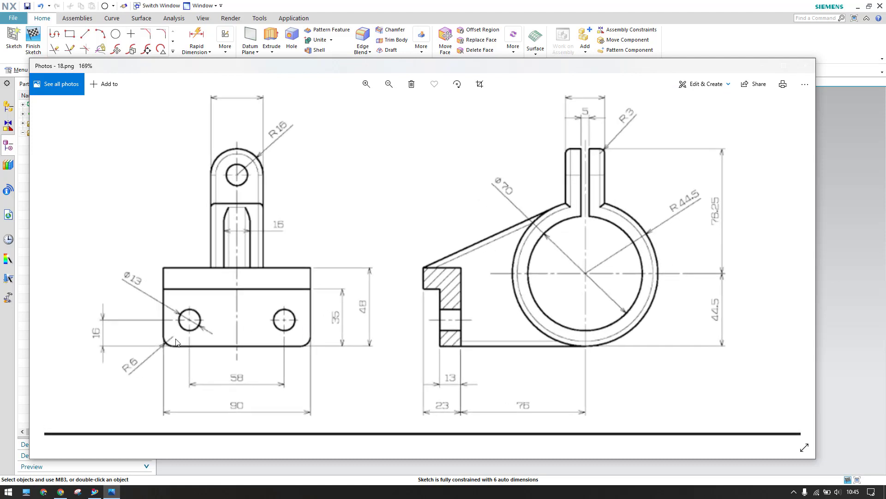
pyautogui.click(823, 33)
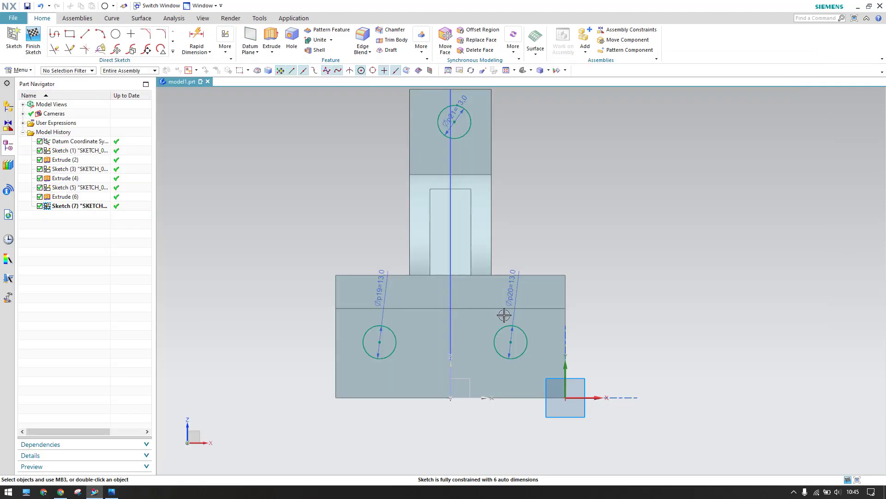
# Step: Apply a Horizontal constraint between the two base hole centres
pyautogui.press('c')
pyautogui.click(173, 157)
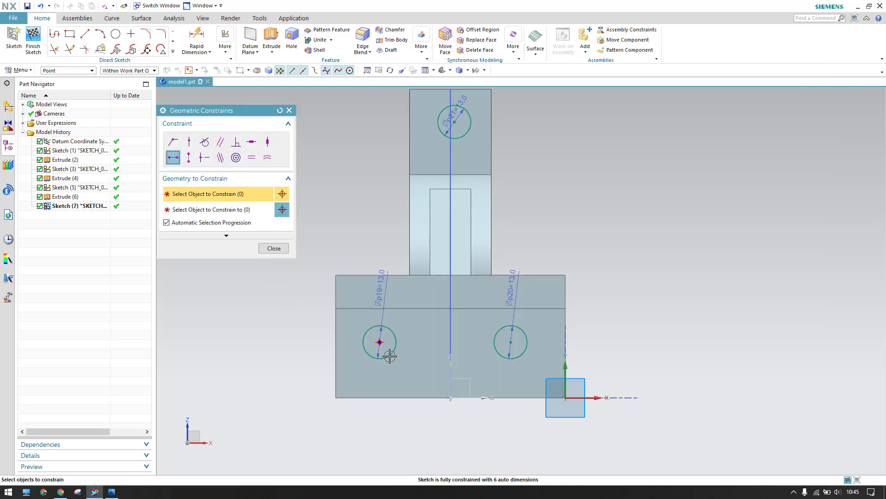
pyautogui.click(380, 342)
pyautogui.click(511, 342)
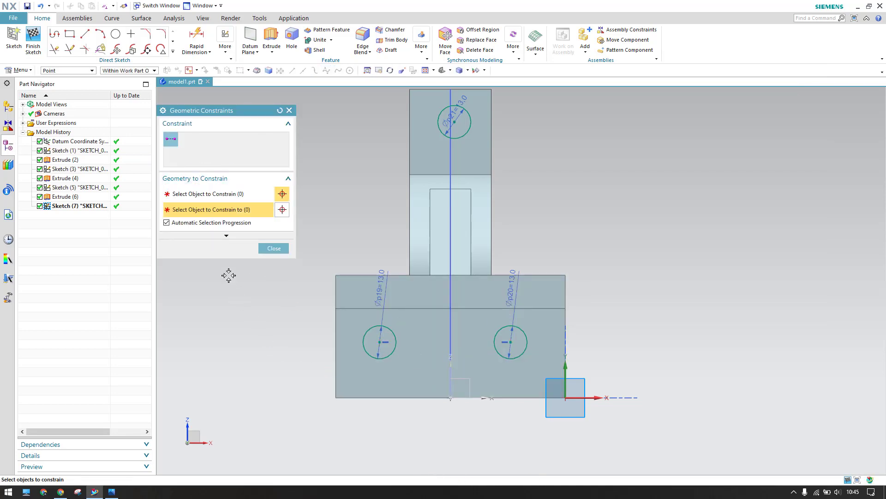
pyautogui.click(274, 248)
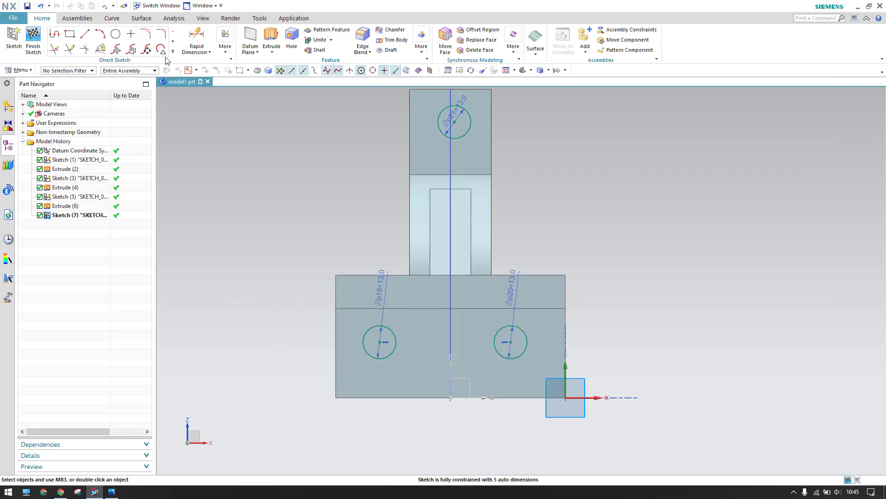
# Step: Dimension the holes 58 apart, 58/2 (29) from the axis and 16 above the bottom edge
pyautogui.click(379, 342)
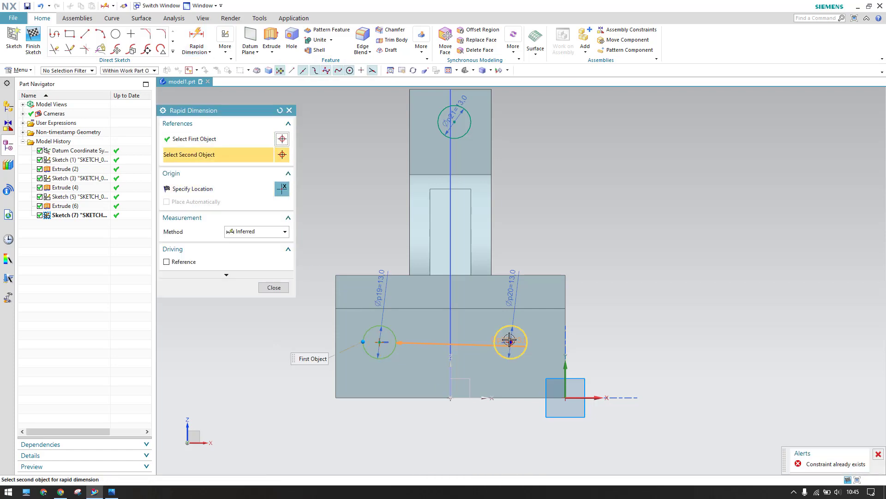
pyautogui.click(439, 427)
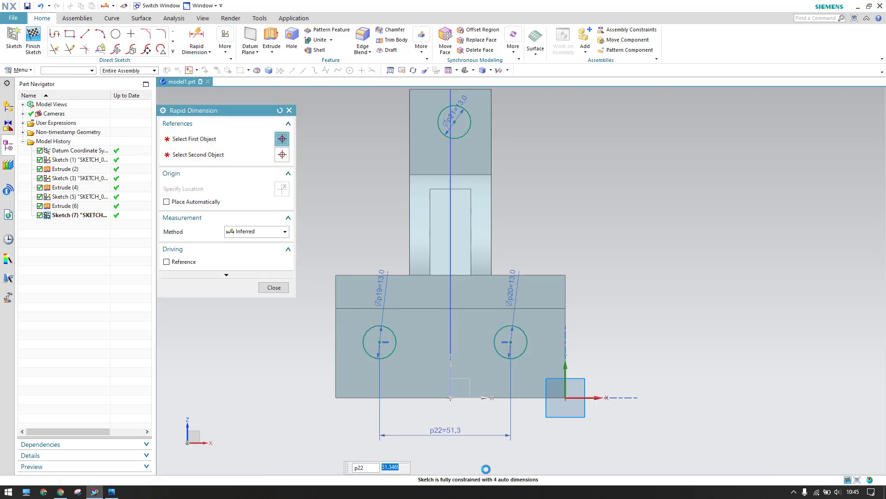
pyautogui.write('58')
pyautogui.press('Return')
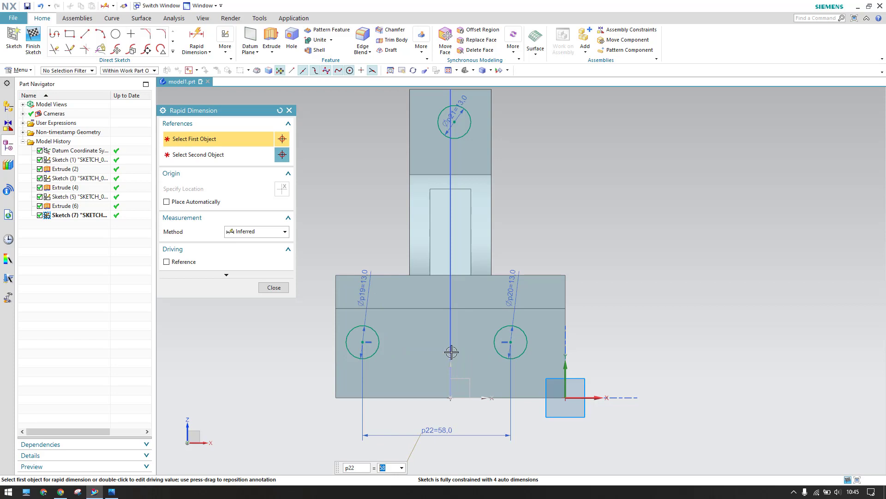
pyautogui.click(365, 340)
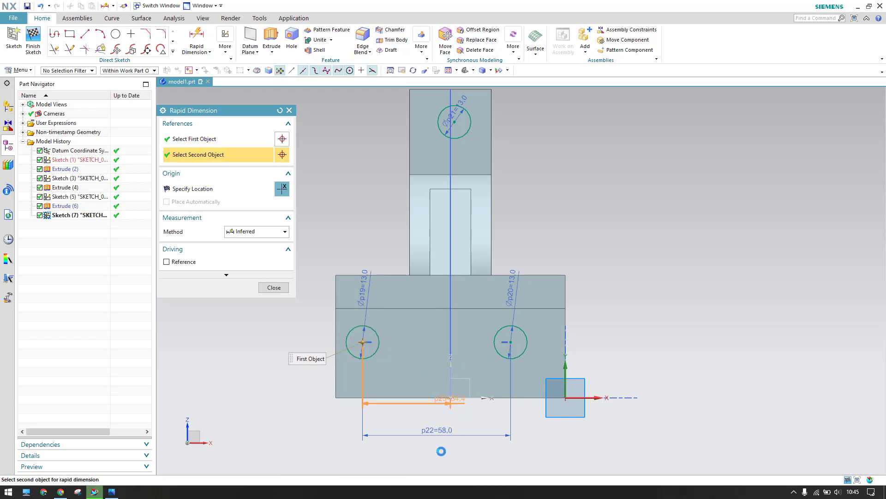
pyautogui.click(450, 398)
pyautogui.click(441, 455)
pyautogui.write('58/2')
pyautogui.press('Return')
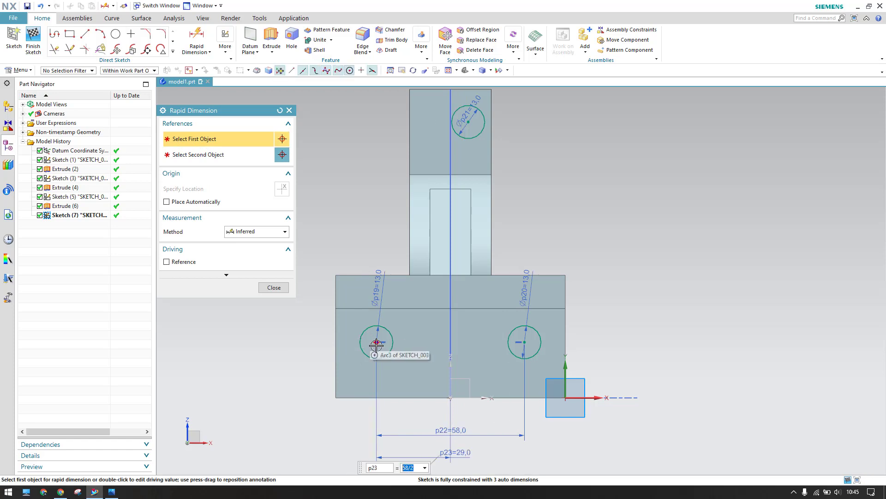
pyautogui.click(368, 339)
pyautogui.click(566, 399)
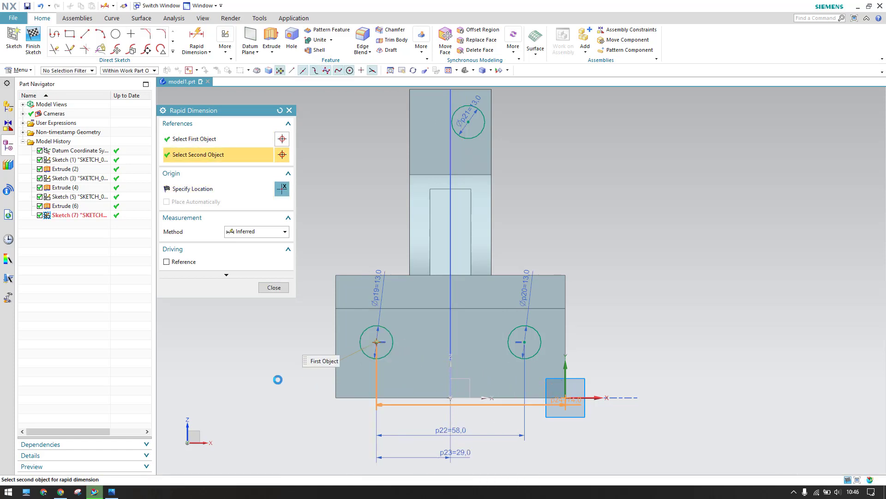
pyautogui.click(277, 375)
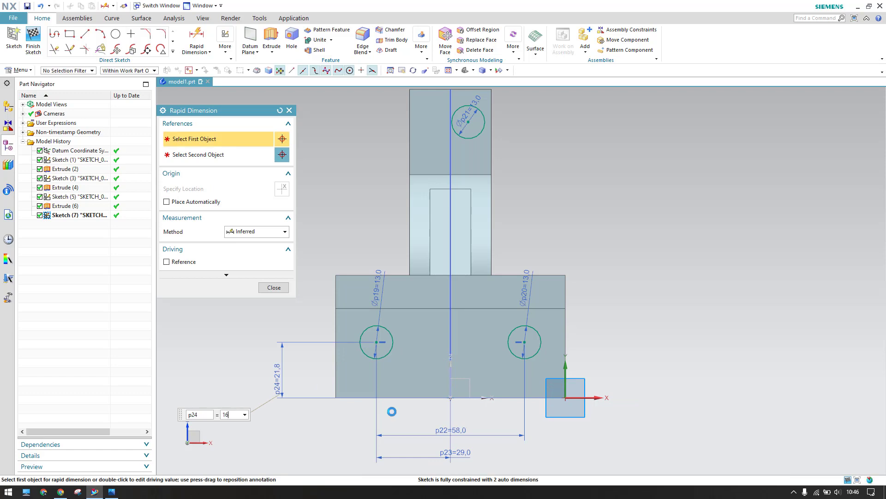
pyautogui.write('16')
pyautogui.press('Return')
pyautogui.click(273, 288)
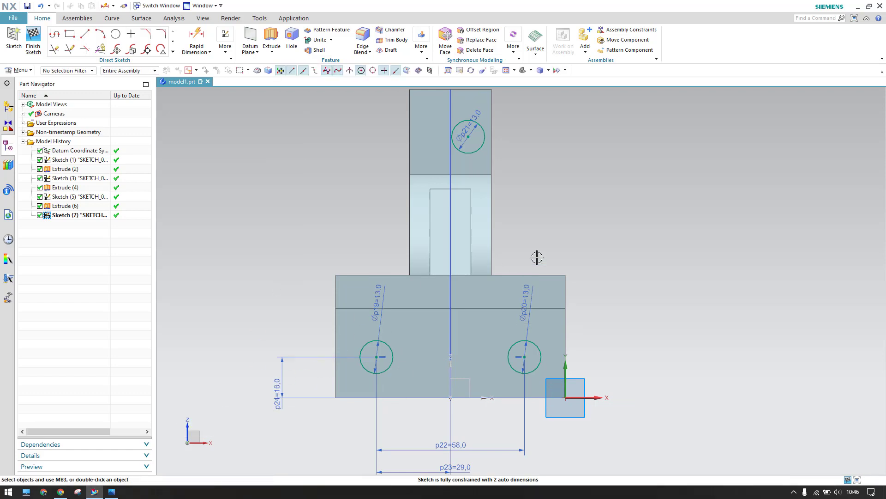
# Step: Nudge the top hole and constrain its centre onto the vertical centre line with Point on Curve
pyautogui.scroll(-2, 550, 249)
pyautogui.scroll(-1, 503, 236)
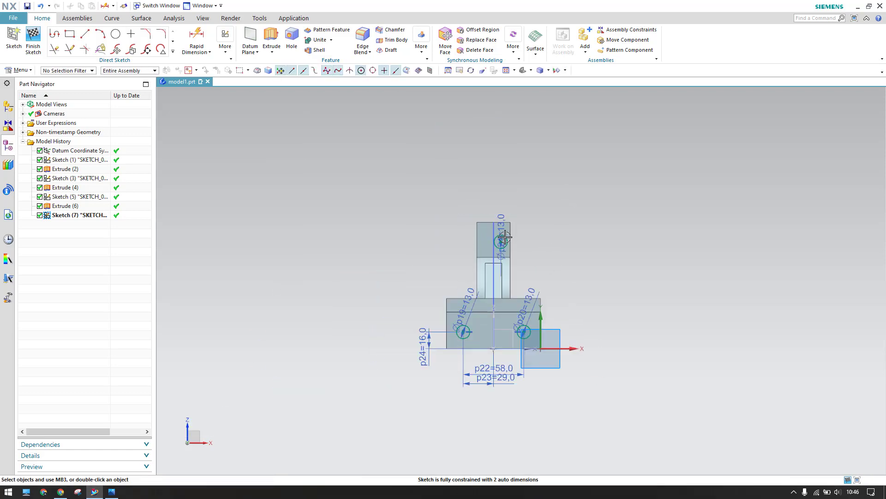
pyautogui.scroll(4, 501, 244)
pyautogui.moveTo(500, 244)
pyautogui.mouseDown()
pyautogui.moveTo(477, 226)
pyautogui.moveTo(488, 237)
pyautogui.mouseUp()
pyautogui.scroll(-5, 481, 281)
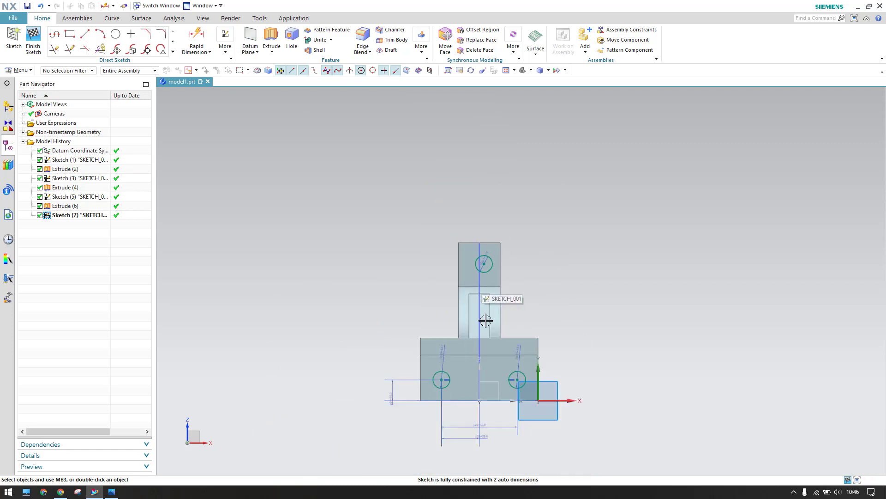
pyautogui.scroll(5, 532, 254)
pyautogui.press('c')
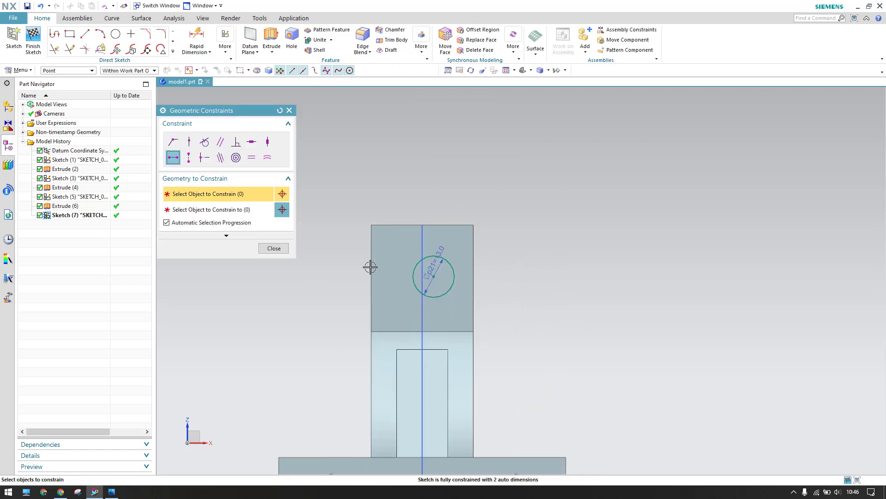
pyautogui.click(433, 276)
pyautogui.scroll(-3, 530, 237)
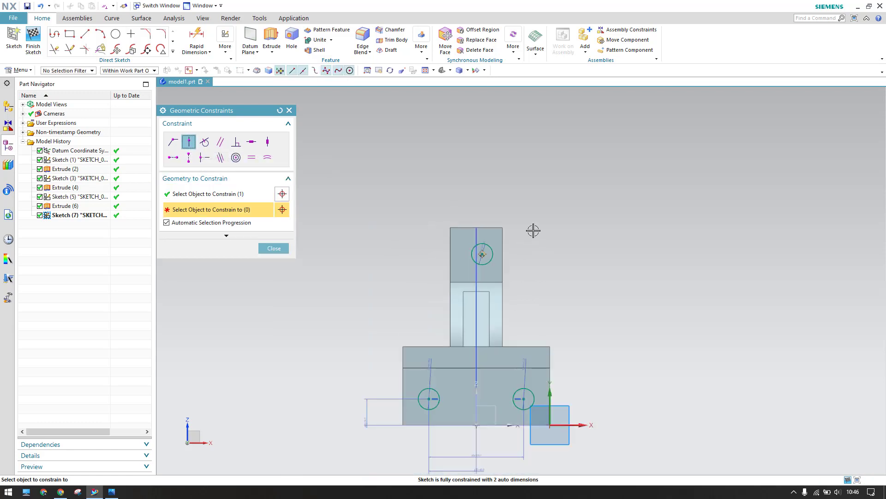
pyautogui.scroll(4, 519, 376)
pyautogui.click(519, 376)
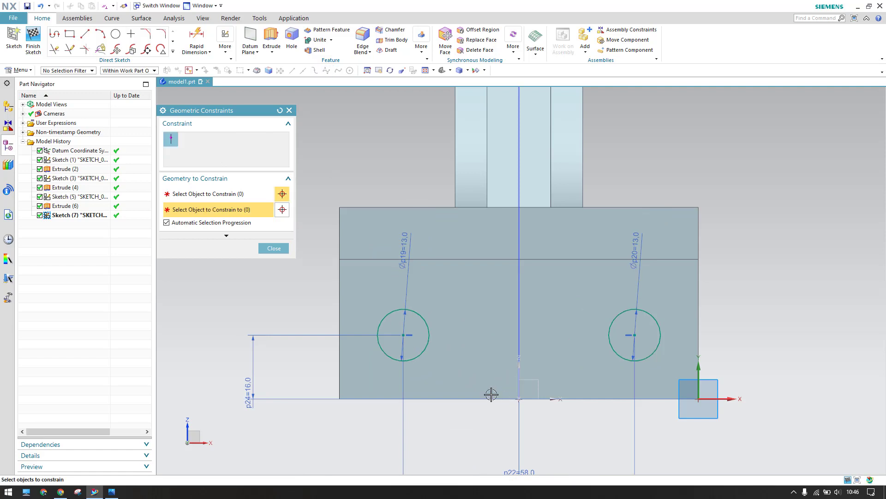
pyautogui.click(283, 250)
pyautogui.moveTo(653, 192)
pyautogui.keyDown('shift'); pyautogui.mouseDown(button='middle')
pyautogui.moveTo(534, 358)
pyautogui.moveTo(713, 338)
pyautogui.mouseUp(button='middle'); pyautogui.keyUp('shift')
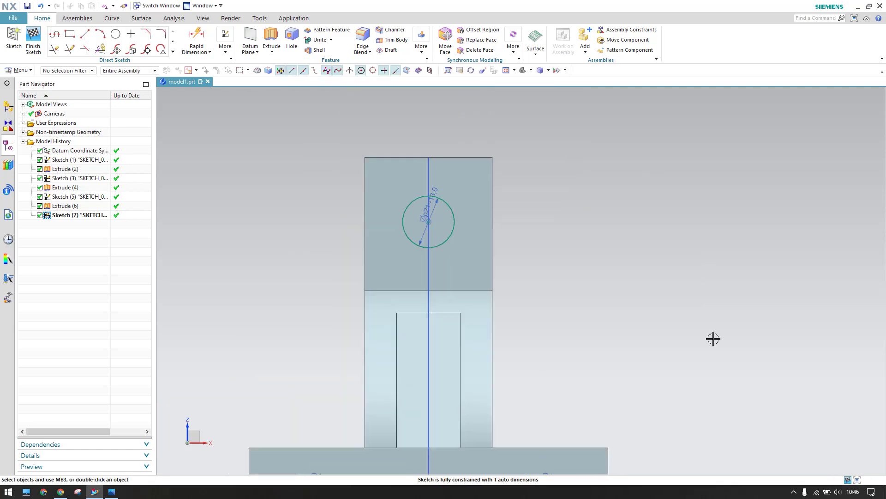
pyautogui.click(112, 492)
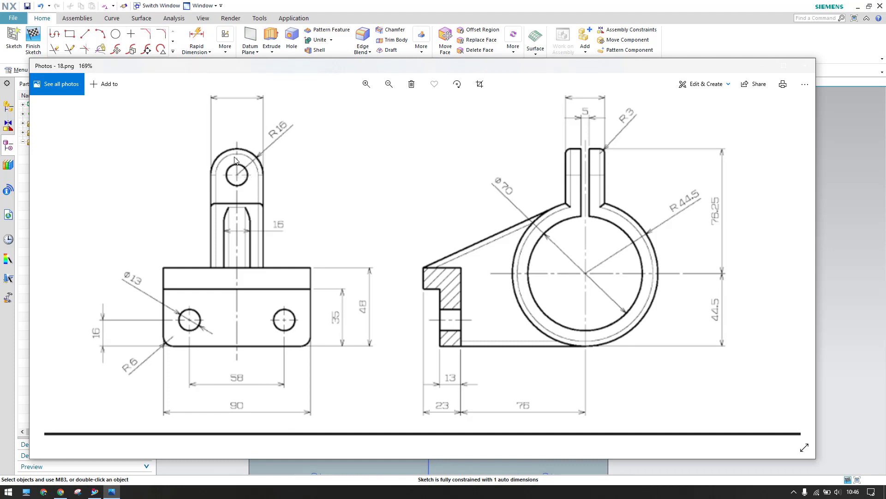
pyautogui.click(724, 43)
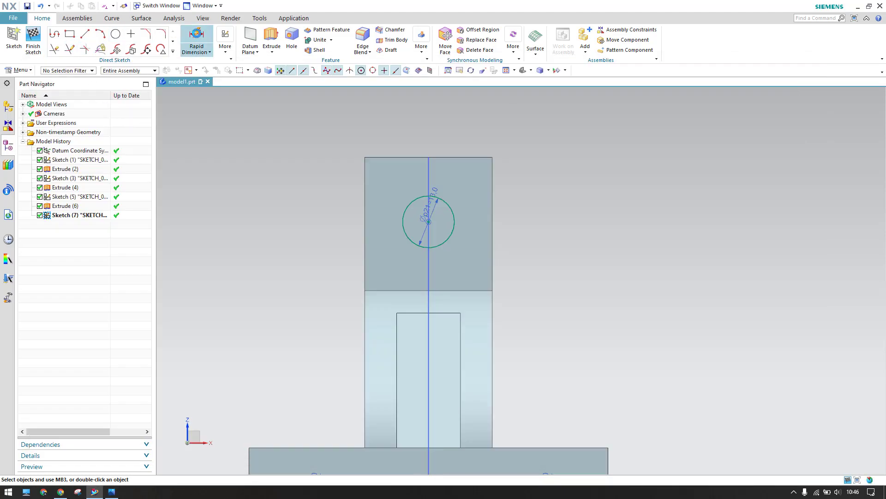
# Step: Dimension the top hole centre 16 below the upright's top corner and finish Sketch (7)
pyautogui.click(197, 38)
pyautogui.click(428, 220)
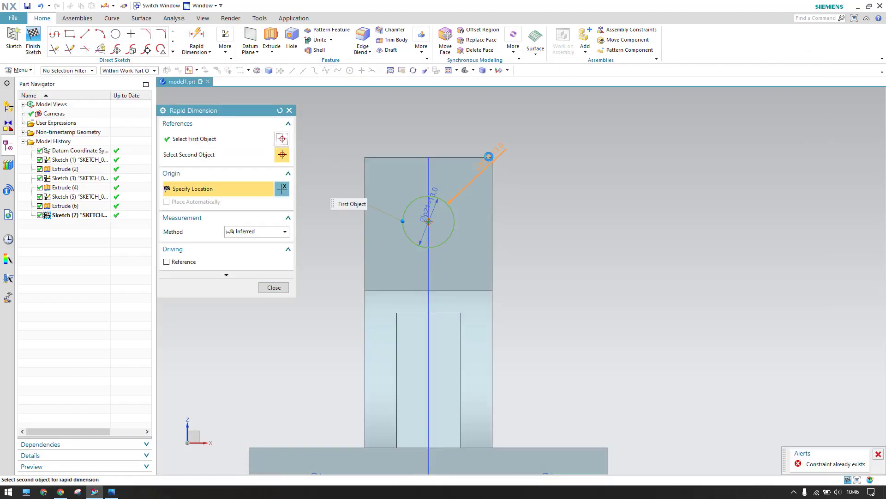
pyautogui.click(489, 157)
pyautogui.click(564, 195)
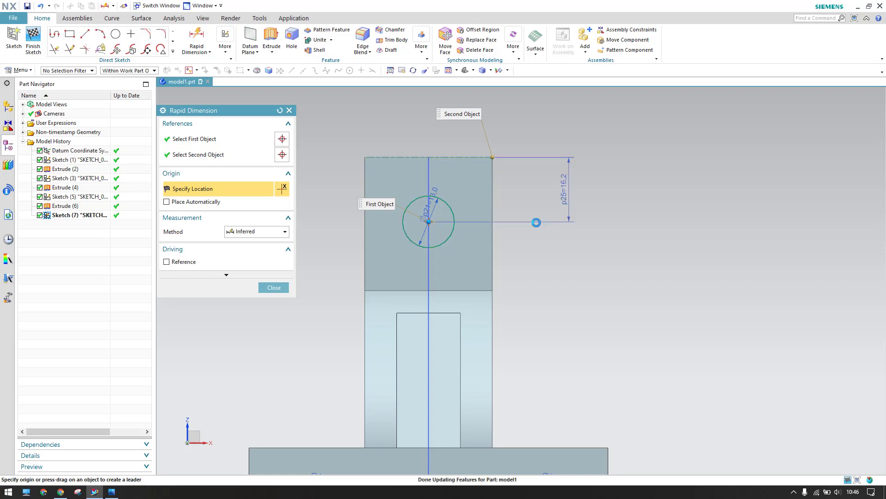
pyautogui.write('16')
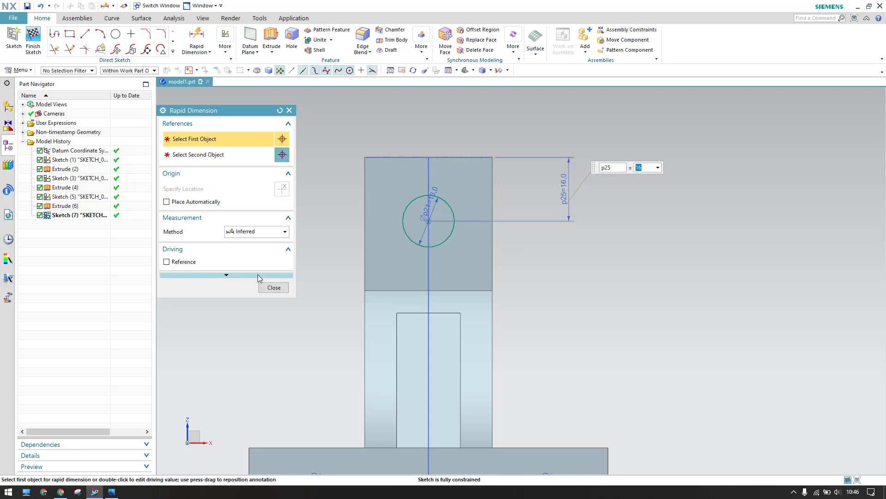
pyautogui.press('Return')
pyautogui.middleClick(383, 267)
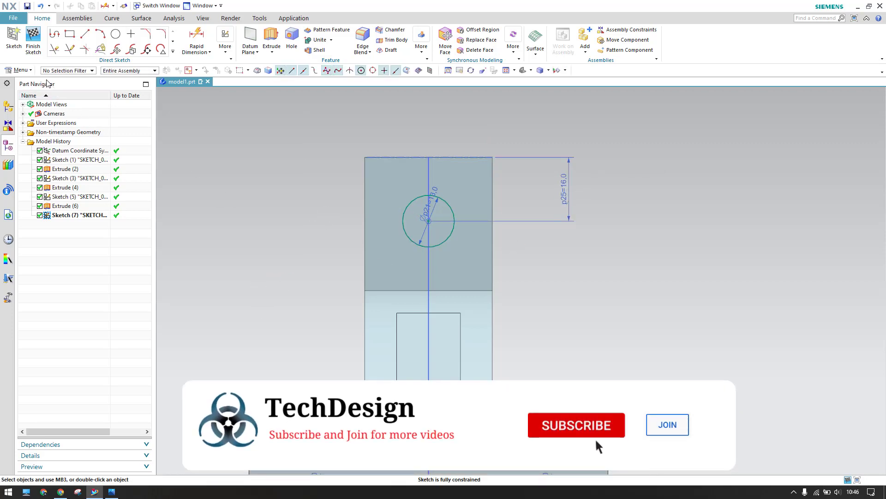
pyautogui.click(33, 39)
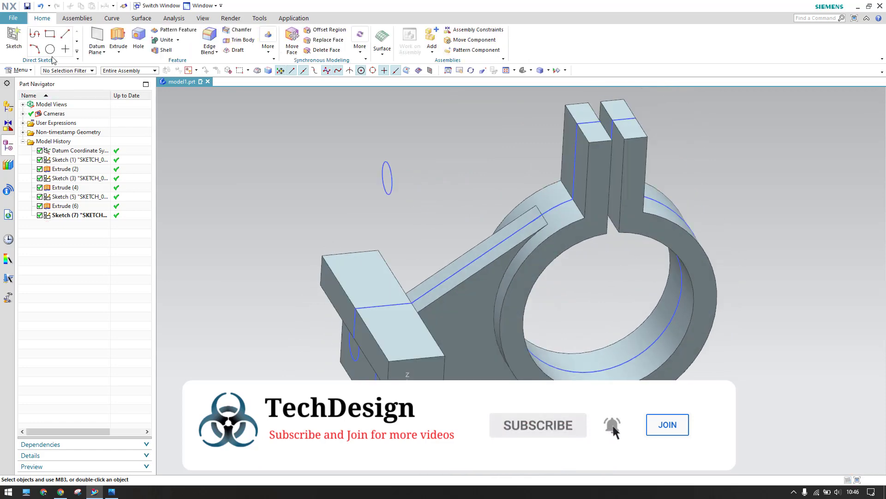
# Step: Set up a symmetric 141 mm subtracting extrusion of the three new circles, then cancel it
pyautogui.click(118, 37)
pyautogui.click(71, 216)
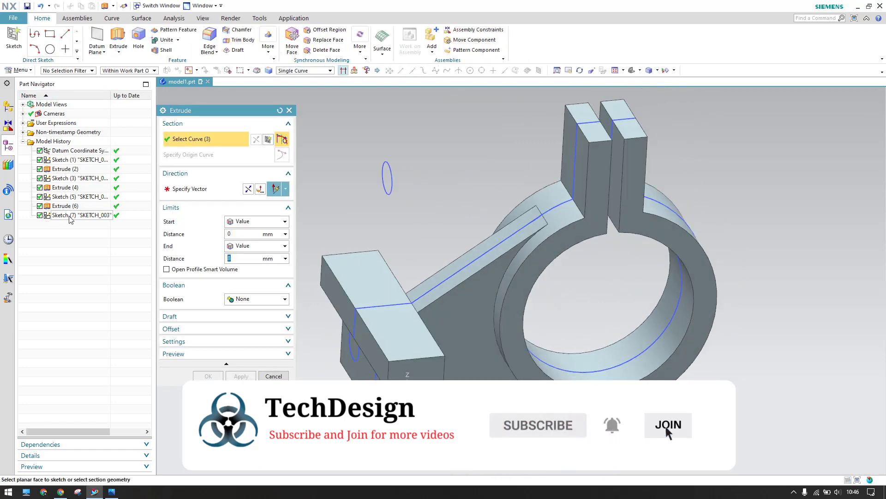
pyautogui.click(257, 222)
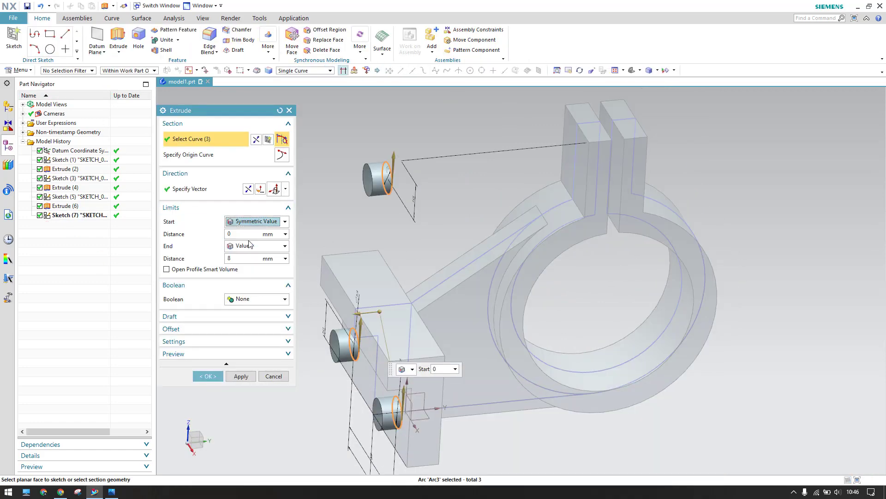
pyautogui.click(249, 241)
pyautogui.click(257, 221)
pyautogui.click(245, 232)
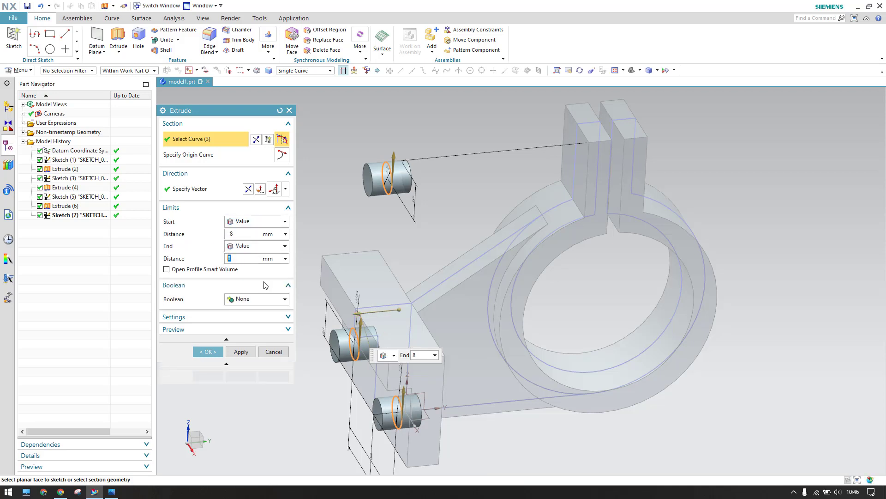
pyautogui.moveTo(410, 308); pyautogui.dragTo(730, 217)
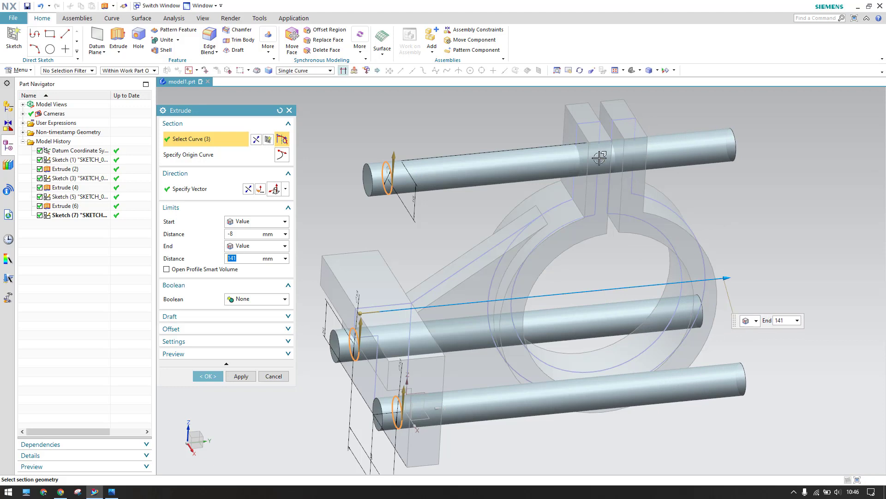
pyautogui.click(261, 300)
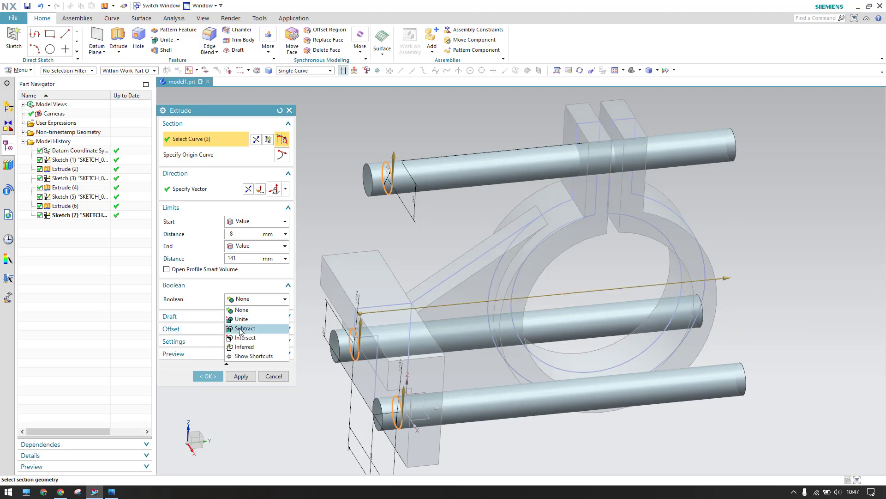
pyautogui.click(241, 328)
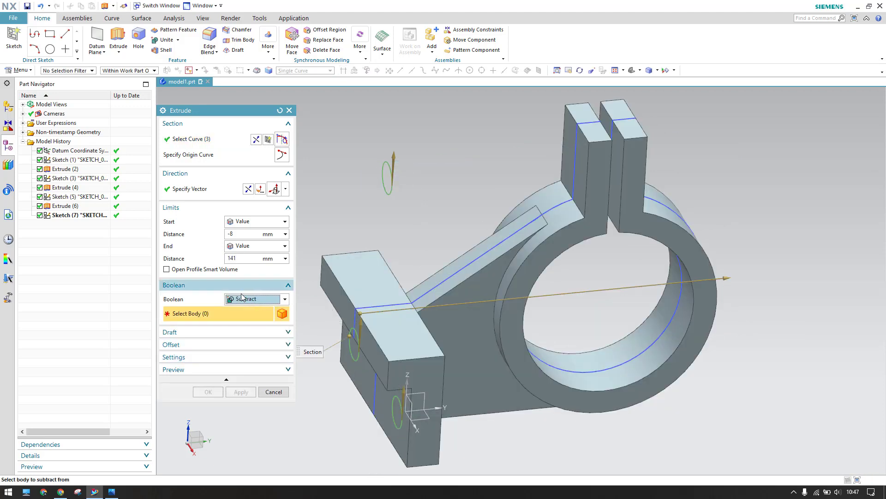
pyautogui.click(274, 391)
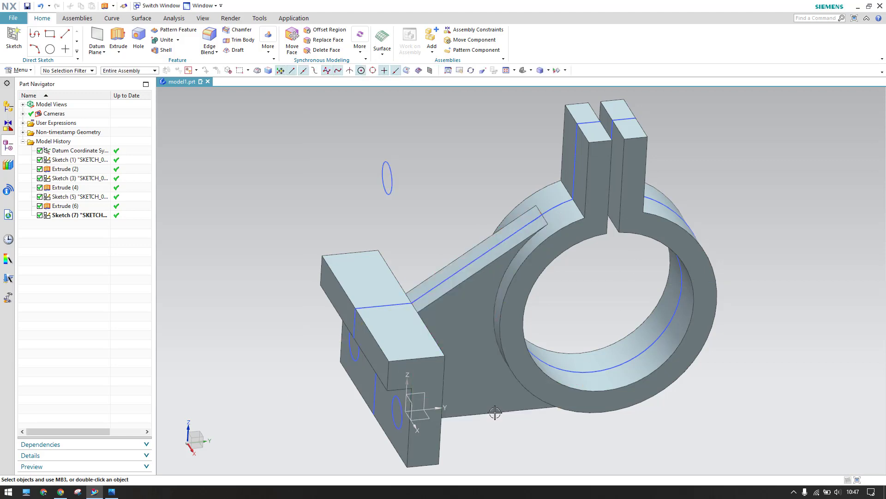
# Step: Unite the base block as target with the rib and ring as tool bodies
pyautogui.click(167, 40)
pyautogui.click(388, 326)
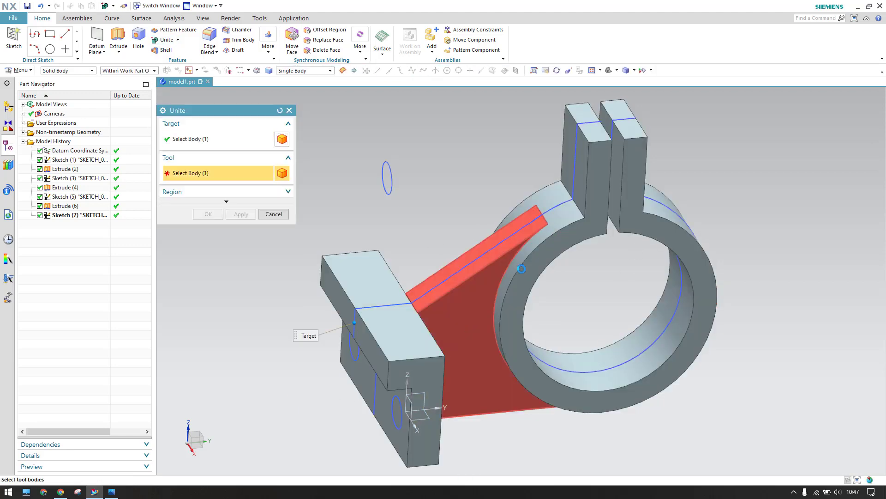
pyautogui.click(545, 243)
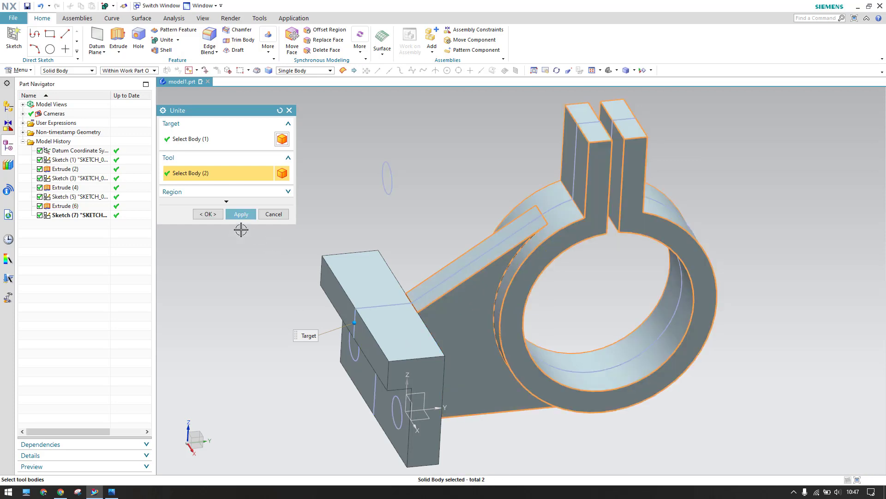
pyautogui.click(221, 217)
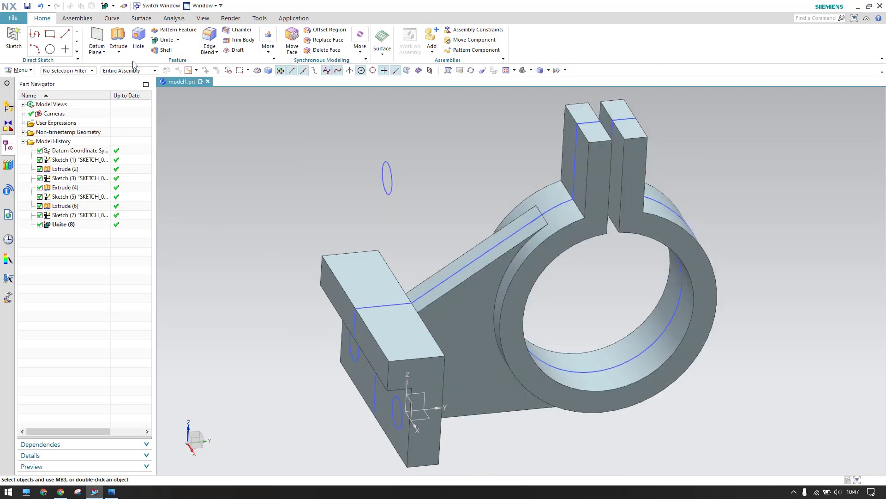
# Step: Extrude the three Sketch (7) circles 140 mm with Subtract to cut the 13 mm holes
pyautogui.click(118, 38)
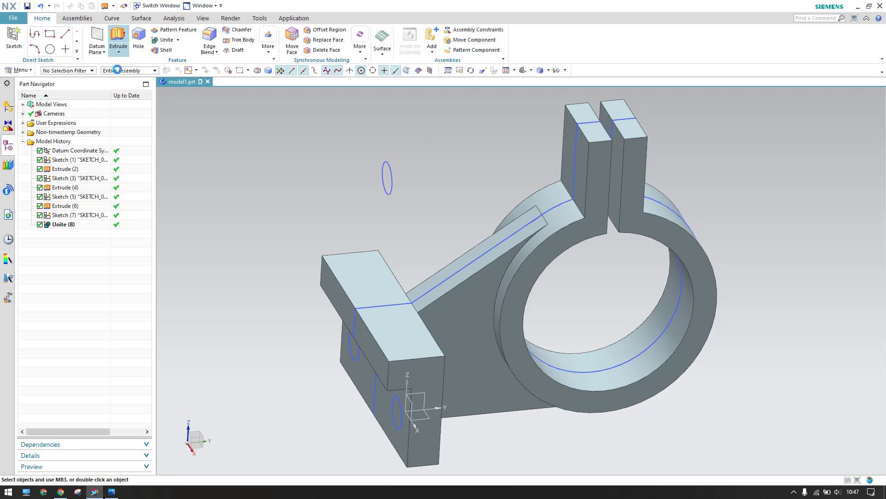
pyautogui.click(79, 215)
pyautogui.moveTo(358, 313); pyautogui.dragTo(723, 275)
pyautogui.click(233, 301)
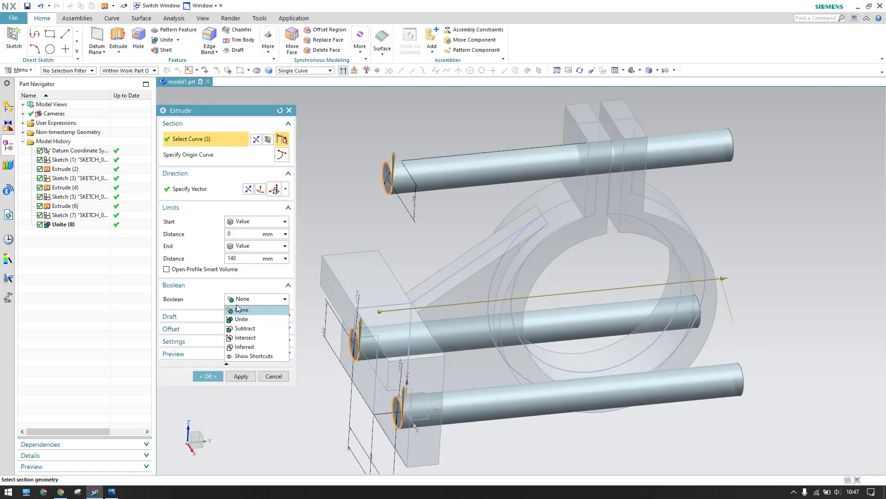
pyautogui.click(245, 326)
pyautogui.click(208, 392)
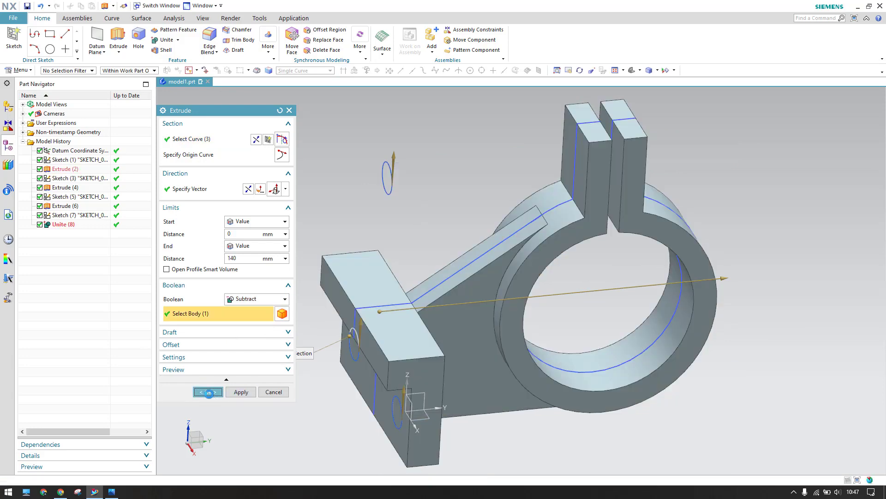
pyautogui.scroll(5, 283, 247)
pyautogui.scroll(-6, 283, 240)
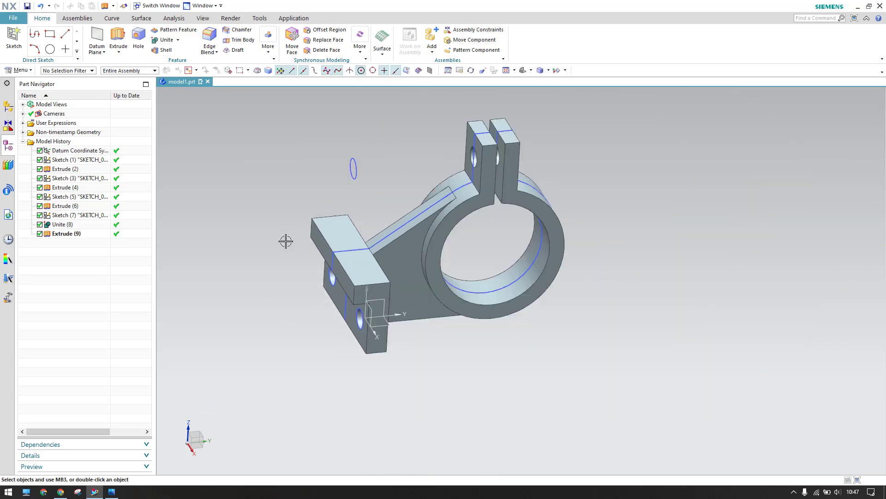
pyautogui.moveTo(287, 251); pyautogui.dragTo(188, 394, button='middle')
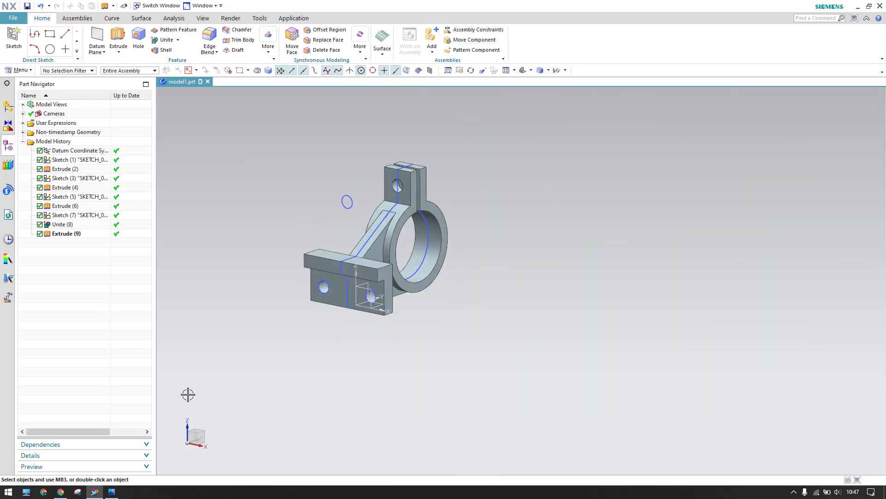
# Step: After checking the drawing, round the four lug top edges with a 16 mm Edge Blend
pyautogui.click(112, 491)
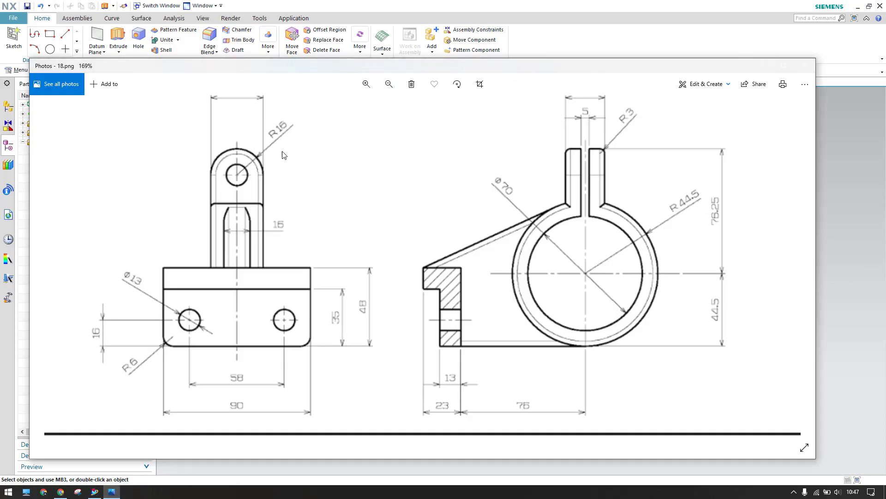
pyautogui.click(684, 41)
pyautogui.click(210, 39)
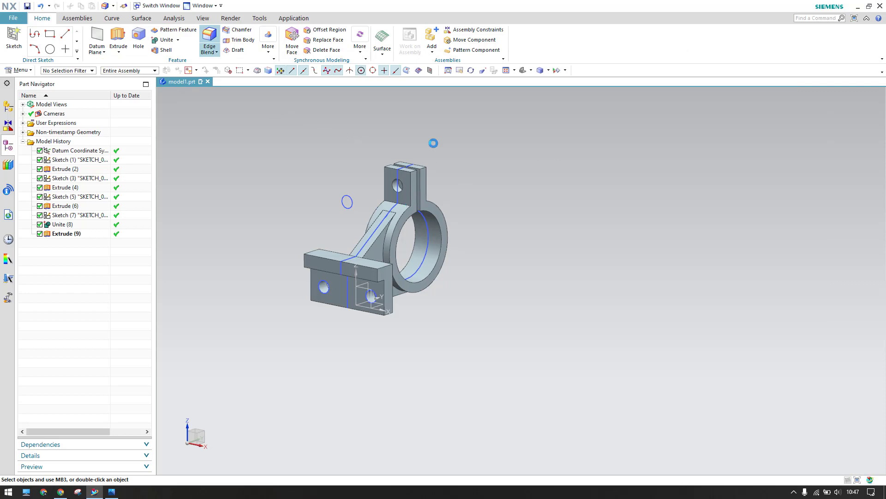
pyautogui.scroll(-4, 425, 151)
pyautogui.scroll(8, 425, 151)
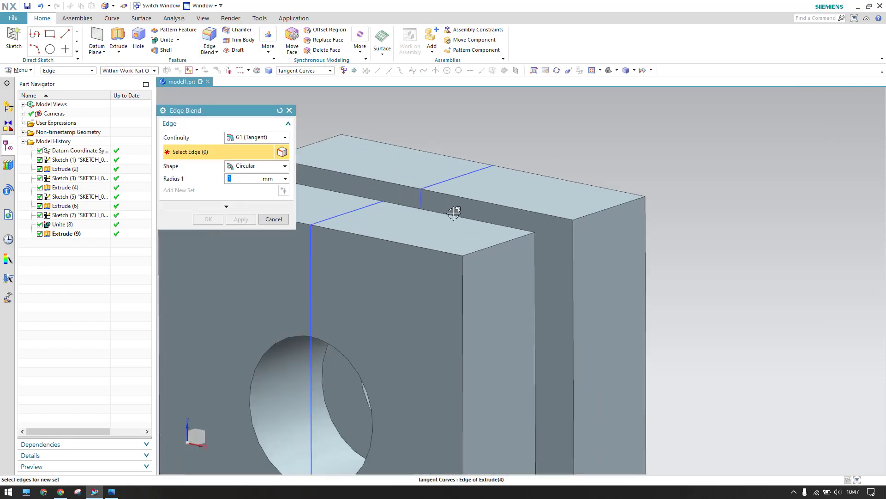
pyautogui.click(490, 249)
pyautogui.click(591, 212)
pyautogui.scroll(-1, 476, 194)
pyautogui.scroll(-2, 505, 210)
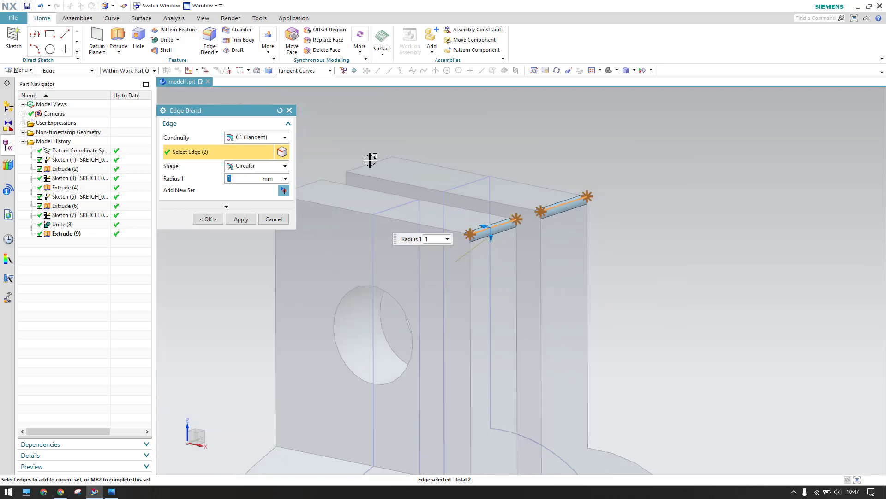
pyautogui.click(369, 163)
pyautogui.click(312, 185)
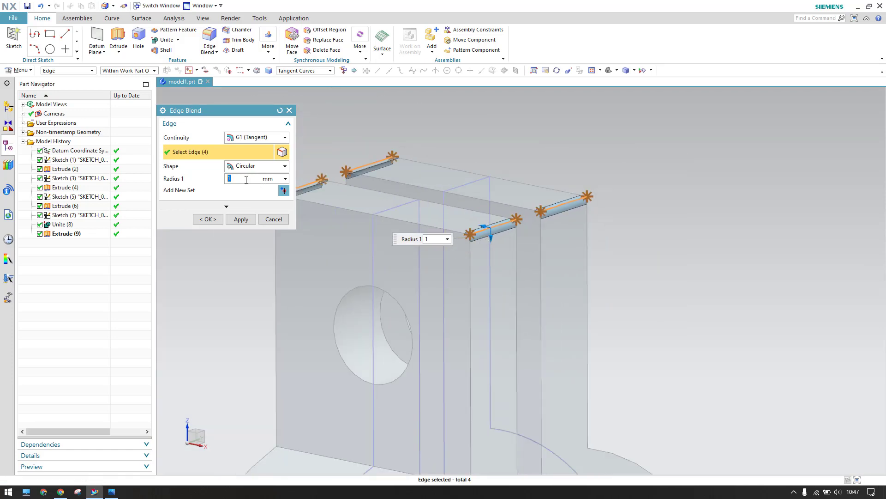
pyautogui.write('6')
pyautogui.press('Return')
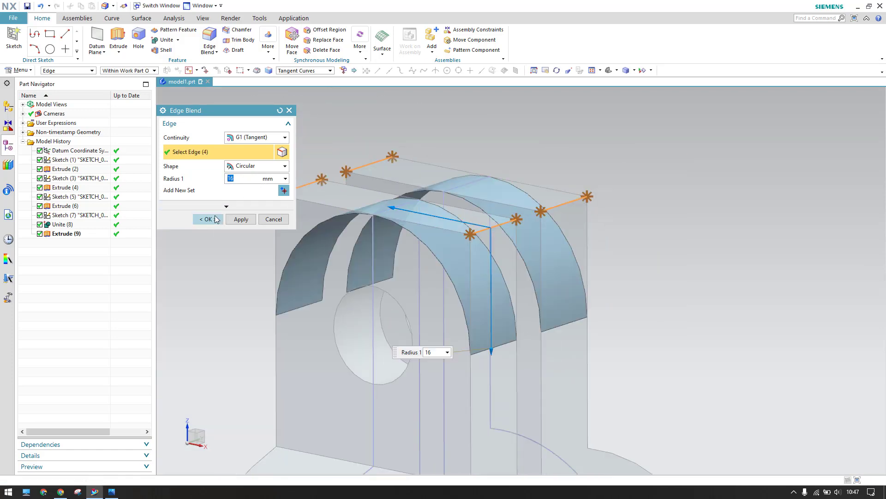
pyautogui.click(217, 217)
# Step: Orbit to view the whole part and compare it against the reference drawing
pyautogui.scroll(3, 566, 209)
pyautogui.scroll(-2, 566, 209)
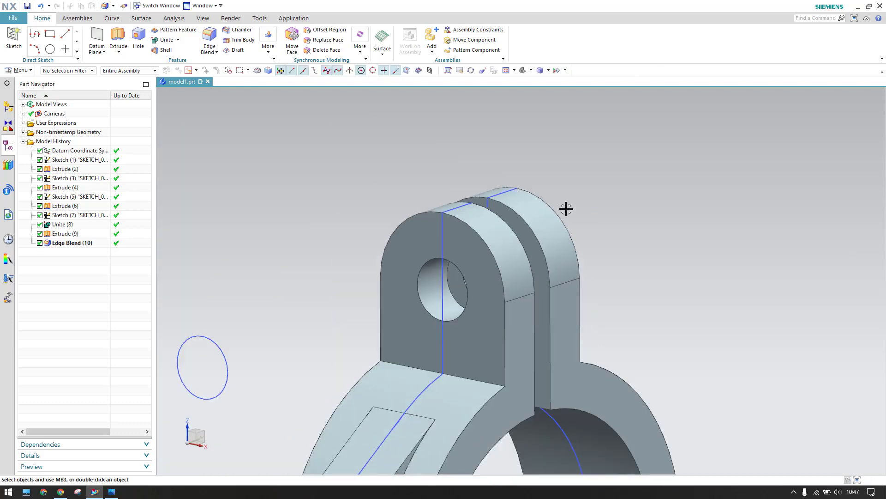
pyautogui.scroll(-2, 566, 209)
pyautogui.moveTo(566, 209); pyautogui.dragTo(478, 262, button='middle')
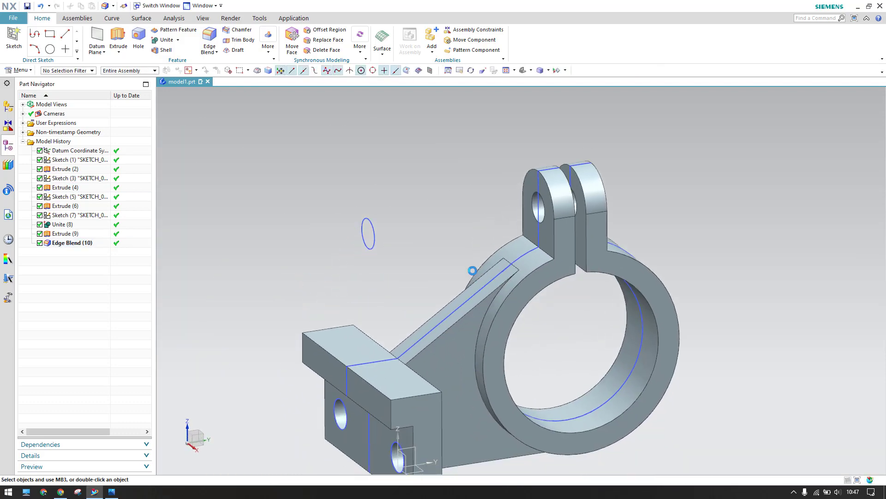
pyautogui.click(112, 492)
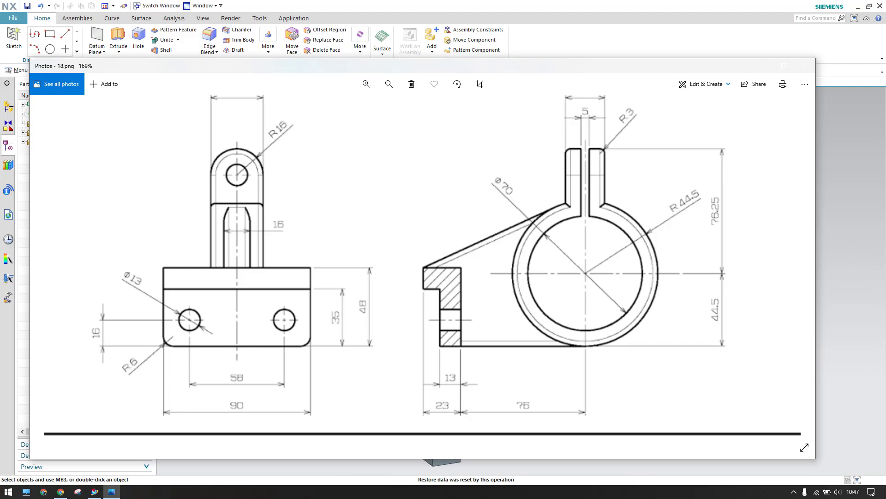
pyautogui.click(852, 119)
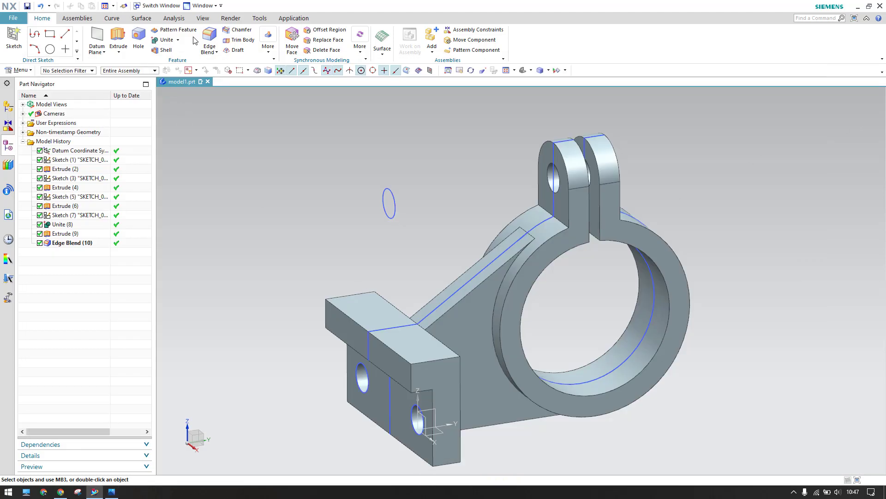
# Step: Blend the base block's two bottom corner edges at 6 mm, then bring up the reference drawing
pyautogui.click(209, 41)
pyautogui.click(446, 461)
pyautogui.moveTo(445, 462); pyautogui.dragTo(453, 388, button='middle')
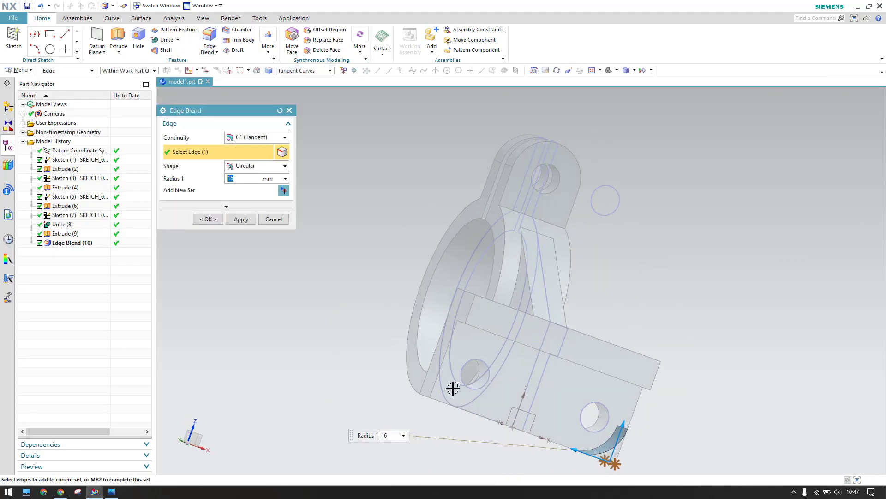
pyautogui.click(427, 395)
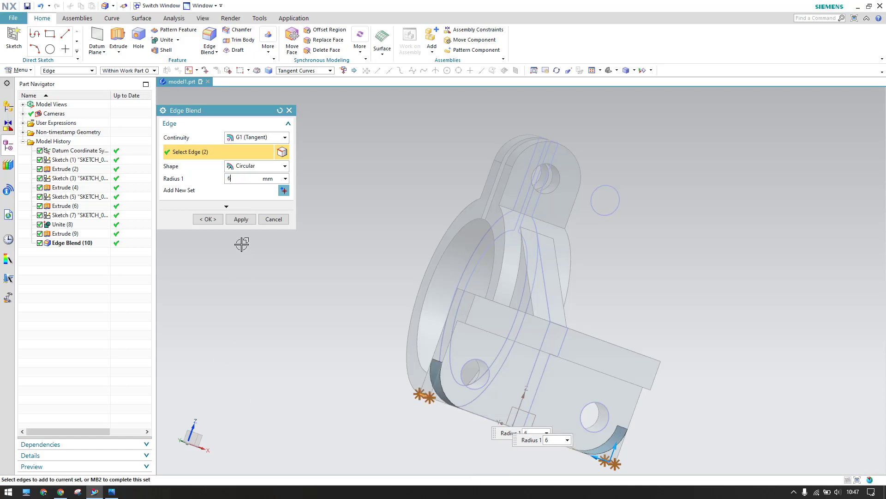
pyautogui.click(210, 219)
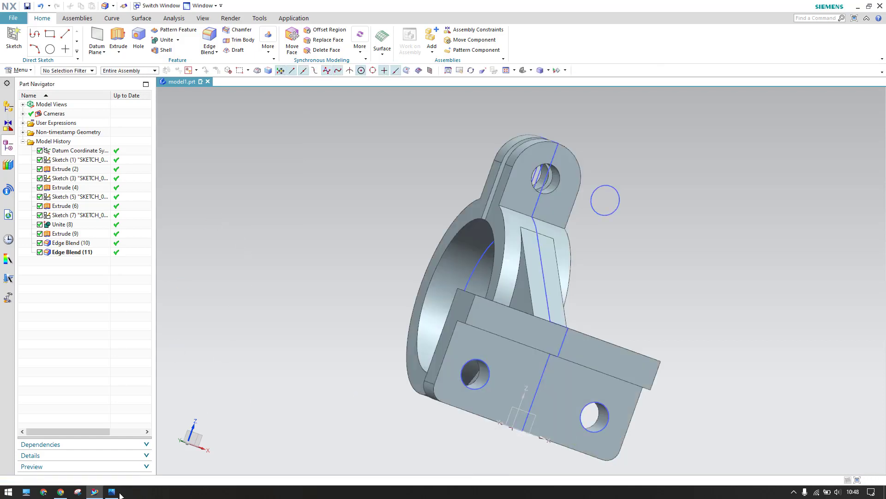
pyautogui.click(111, 491)
pyautogui.scroll(5, 452, 265)
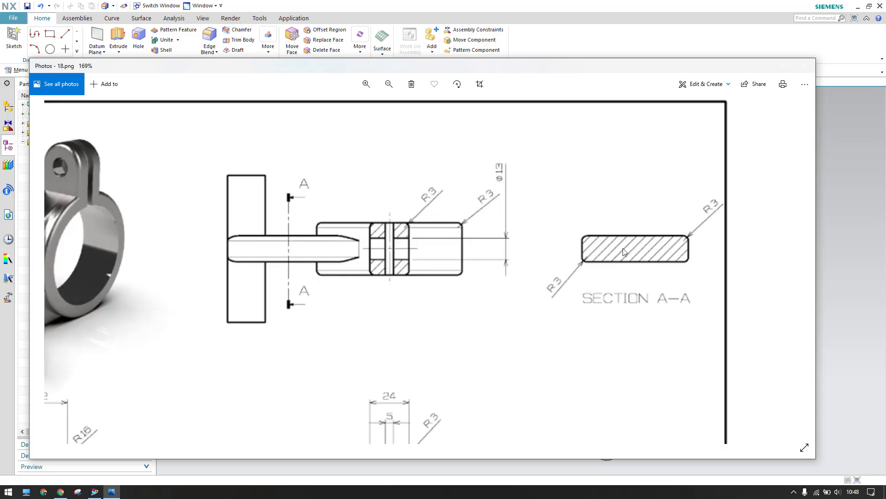
# Step: Fillet four edges along the lower bar, creating Edge Blend (12)
pyautogui.hotkey('alt', 'Tab')
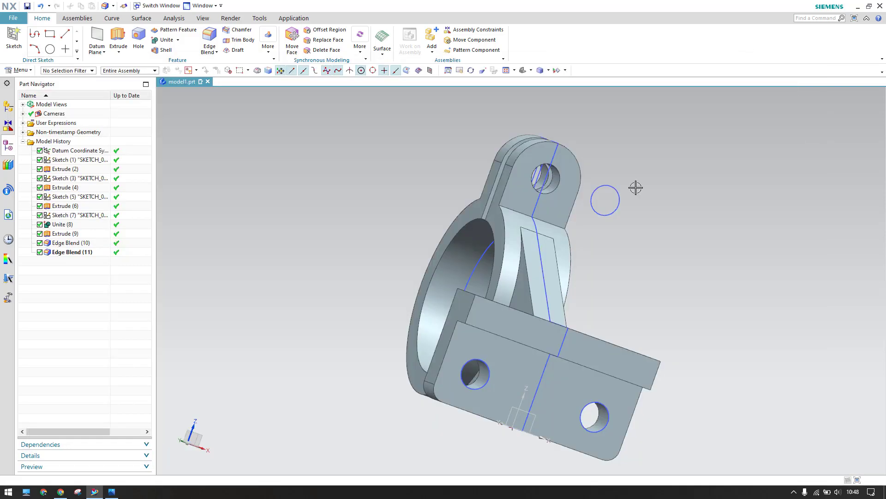
pyautogui.moveTo(545, 262); pyautogui.dragTo(507, 289, button='middle')
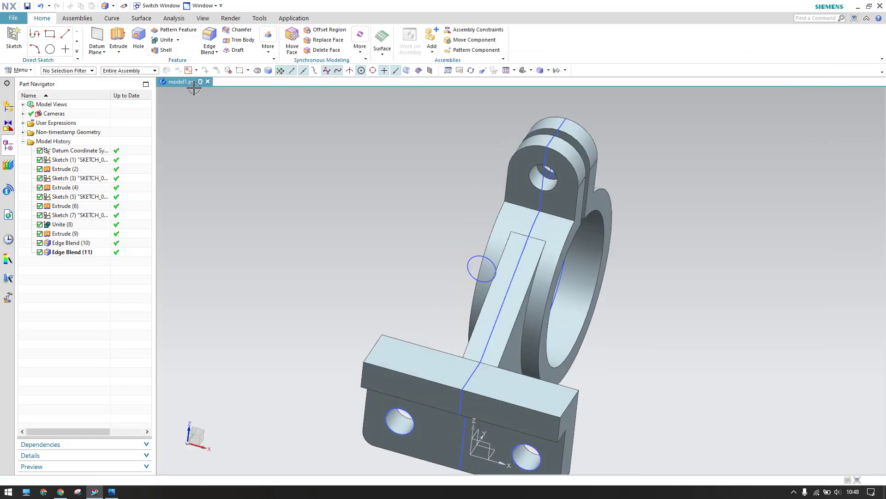
pyautogui.click(209, 40)
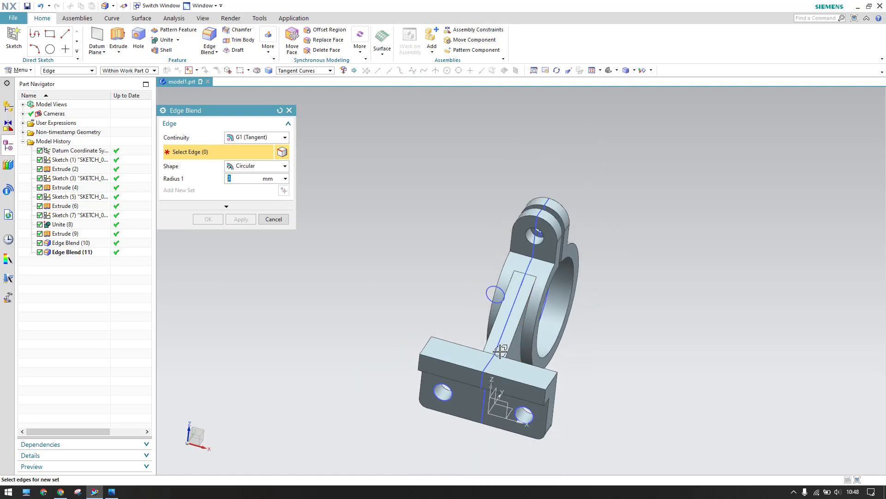
pyautogui.scroll(-3, 524, 326)
pyautogui.click(526, 323)
pyautogui.click(504, 307)
pyautogui.moveTo(505, 307); pyautogui.dragTo(616, 319, button='middle')
pyautogui.click(527, 416)
pyautogui.click(495, 436)
pyautogui.click(214, 222)
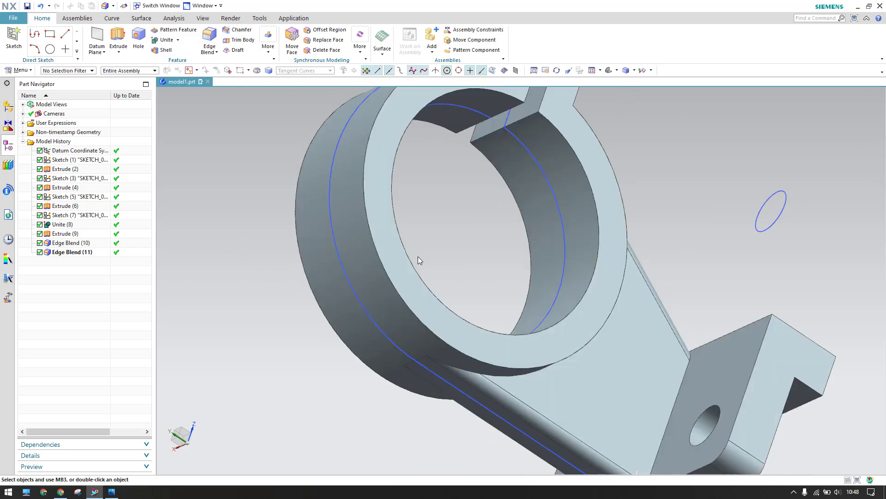
# Step: Snap to the front view and compare the model with the 18.png drawing
pyautogui.hotkey('ctrl', 'alt', 'f')
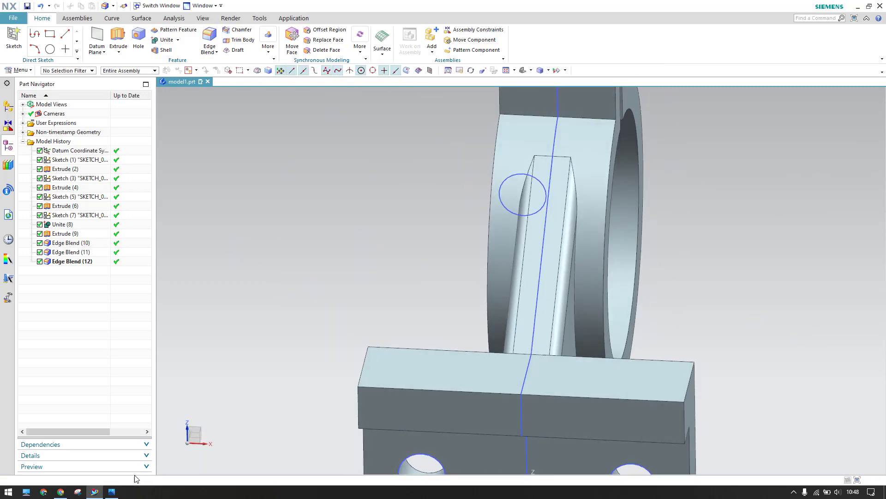
pyautogui.click(111, 491)
pyautogui.scroll(3, 344, 323)
pyautogui.scroll(-2, 497, 304)
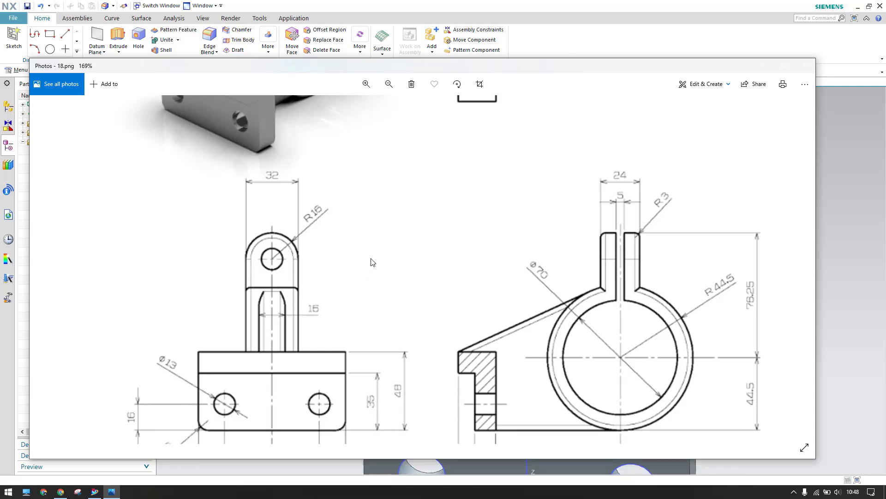
pyautogui.scroll(-2, 551, 307)
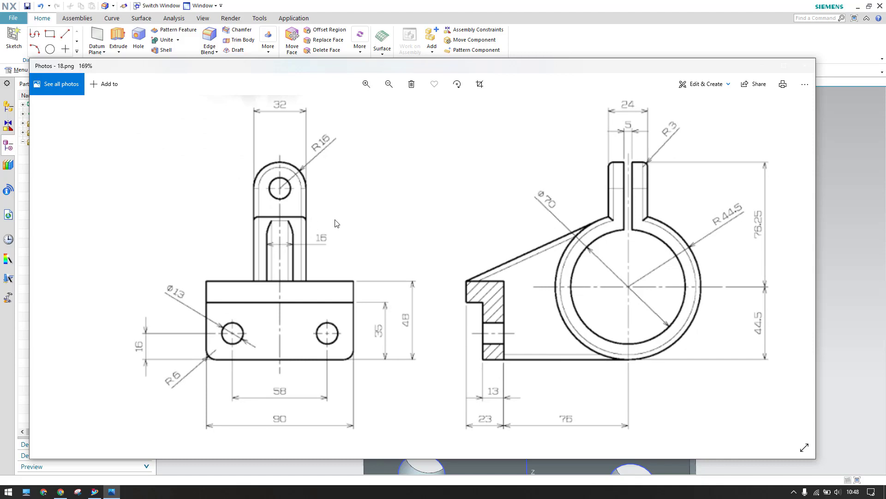
pyautogui.scroll(8, 336, 224)
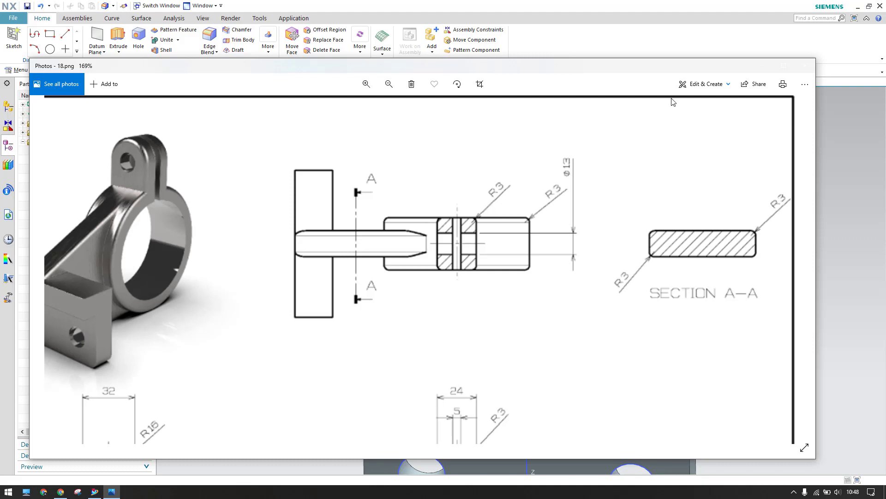
pyautogui.click(692, 43)
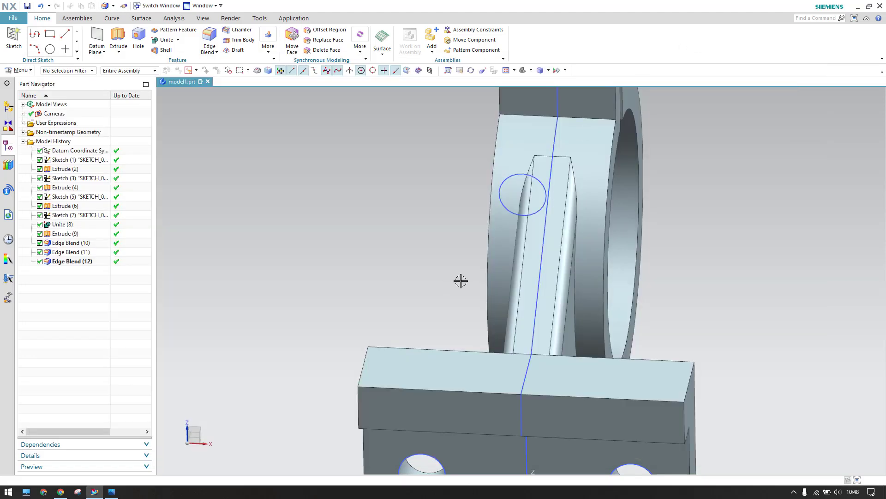
# Step: Apply a 3 mm Edge Blend to the upright lug's arched, vertical and lower edge chains
pyautogui.scroll(2, 461, 280)
pyautogui.moveTo(448, 228); pyautogui.dragTo(459, 213, button='middle')
pyautogui.click(210, 38)
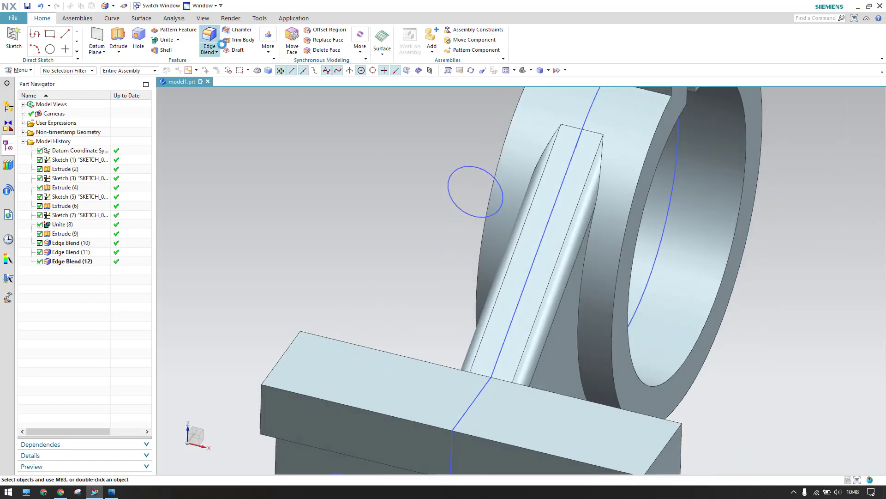
pyautogui.scroll(-4, 560, 214)
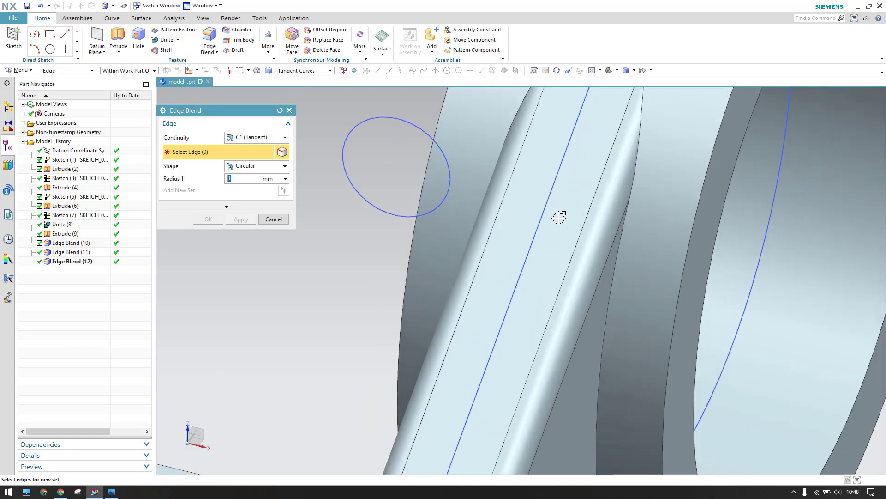
pyautogui.scroll(5, 600, 141)
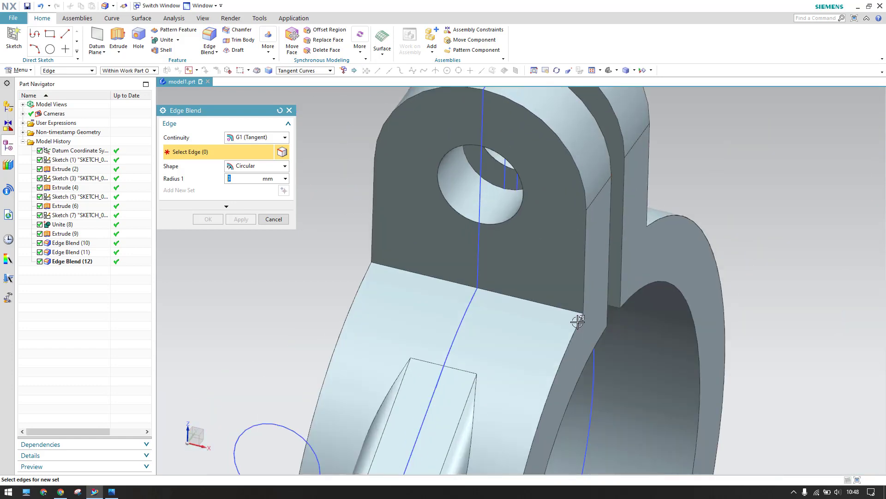
pyautogui.click(583, 319)
pyautogui.click(584, 312)
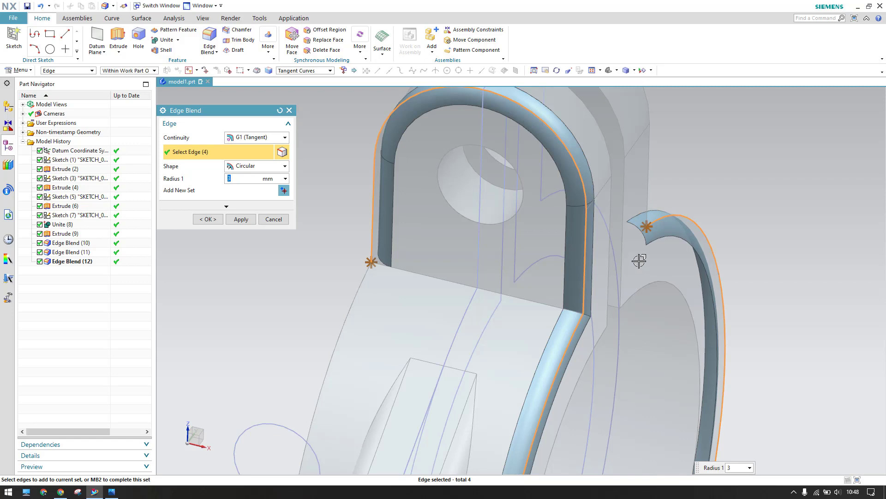
pyautogui.click(648, 193)
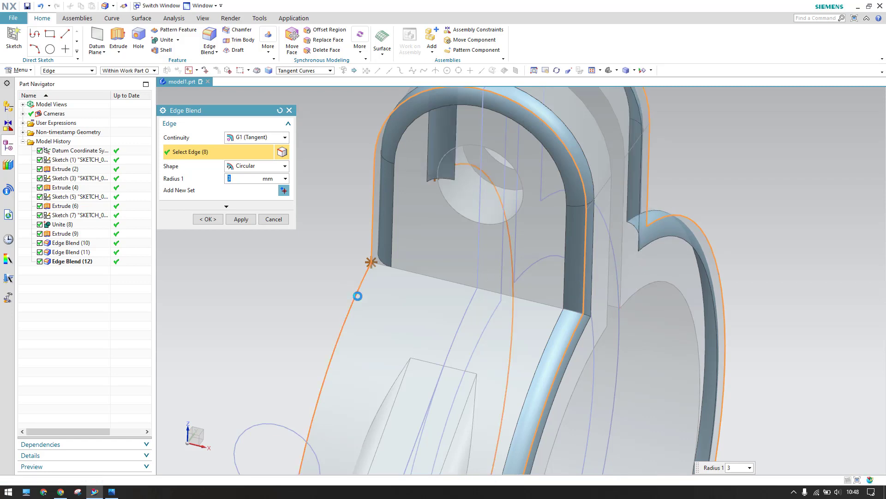
pyautogui.click(358, 294)
pyautogui.click(208, 219)
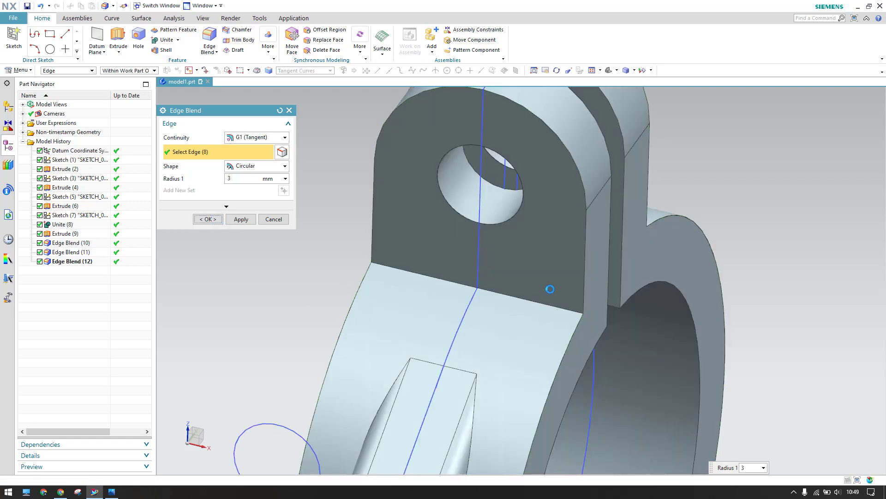
pyautogui.scroll(-6, 563, 266)
pyautogui.moveTo(358, 263); pyautogui.dragTo(323, 279, button='middle')
pyautogui.hotkey('ctrl', 'w')
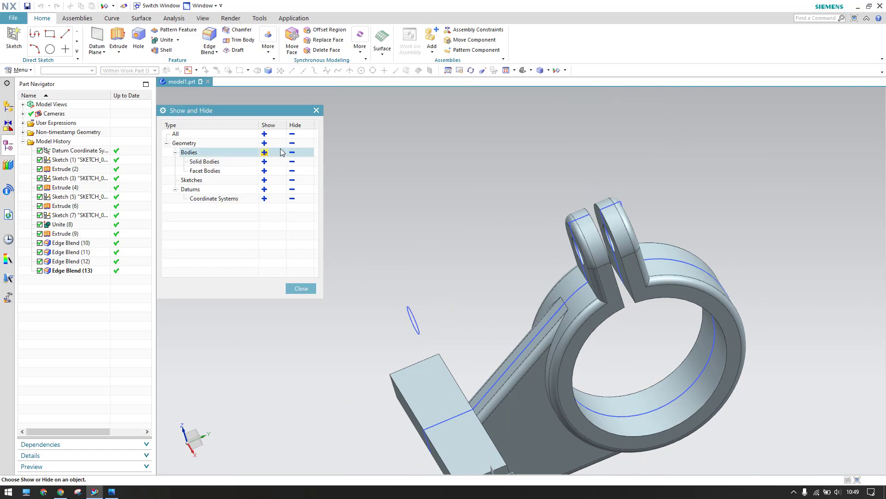
# Step: In Show and Hide, hide All types, re-show Bodies, and close the dialog
pyautogui.click(292, 133)
pyautogui.click(264, 152)
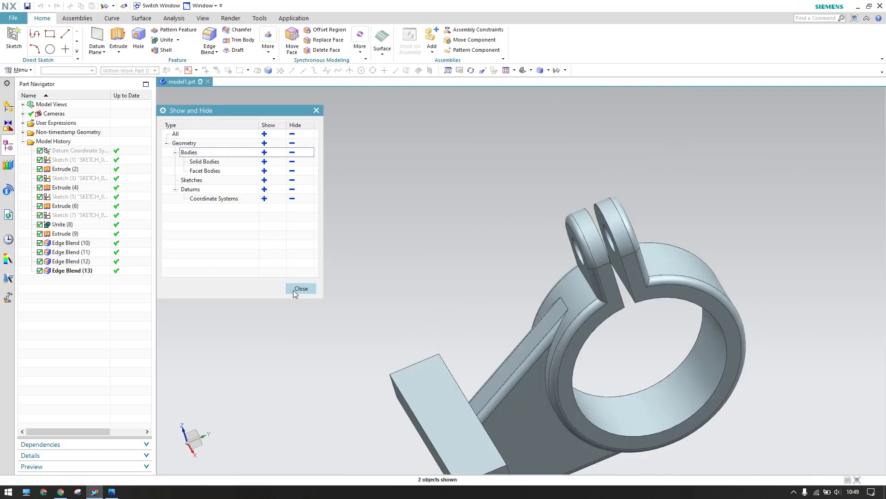
pyautogui.click(308, 288)
pyautogui.moveTo(389, 220); pyautogui.dragTo(392, 200, button='middle')
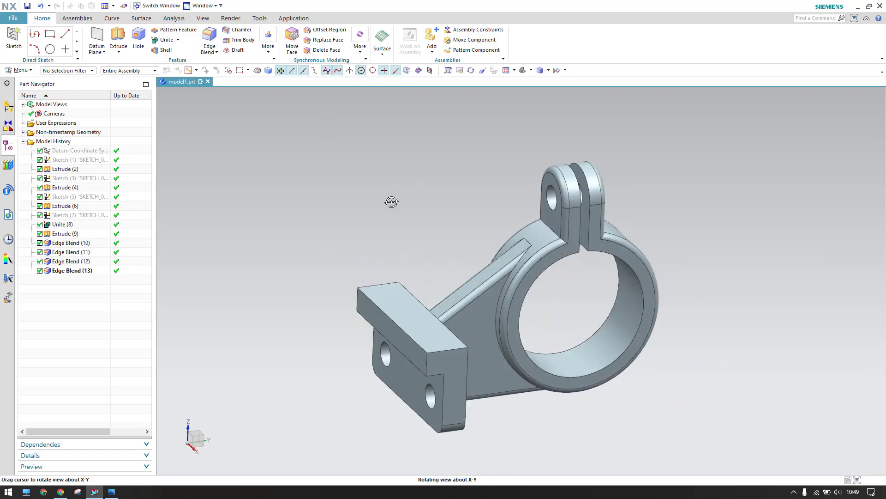
pyautogui.hotkey('alt', 'Tab')
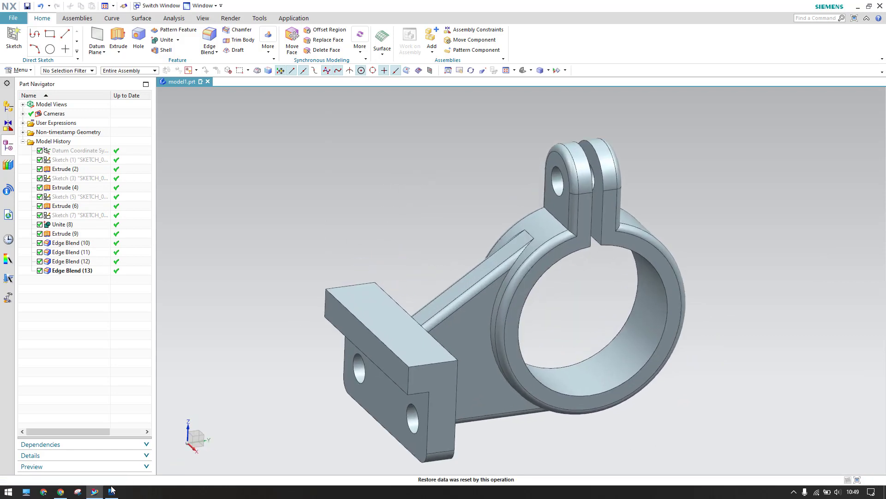
pyautogui.moveTo(416, 358); pyautogui.dragTo(521, 230)
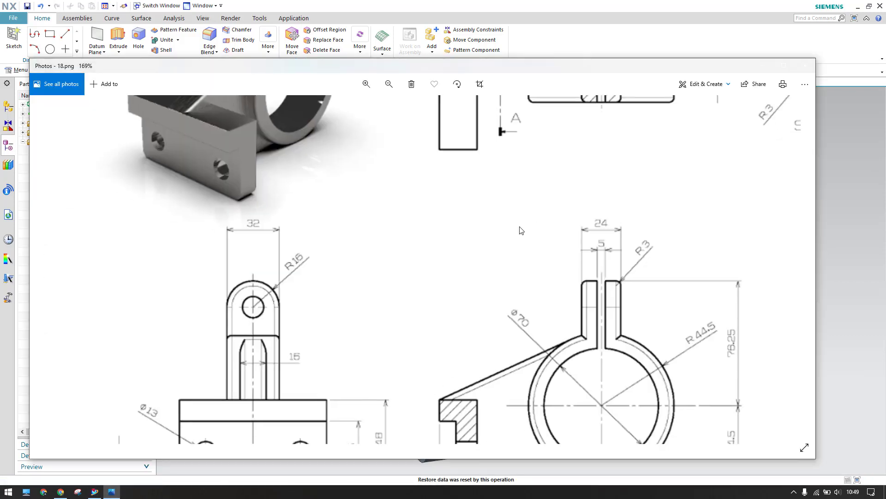
pyautogui.scroll(-4, 521, 230)
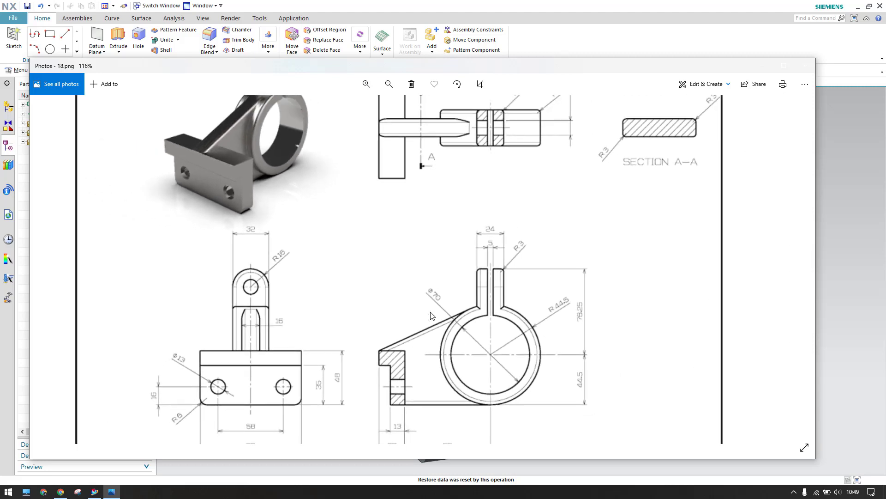
pyautogui.moveTo(386, 251)
pyautogui.mouseDown()
pyautogui.moveTo(300, 370)
pyautogui.moveTo(293, 340)
pyautogui.moveTo(421, 269)
pyautogui.mouseUp()
pyautogui.scroll(-1, 477, 302)
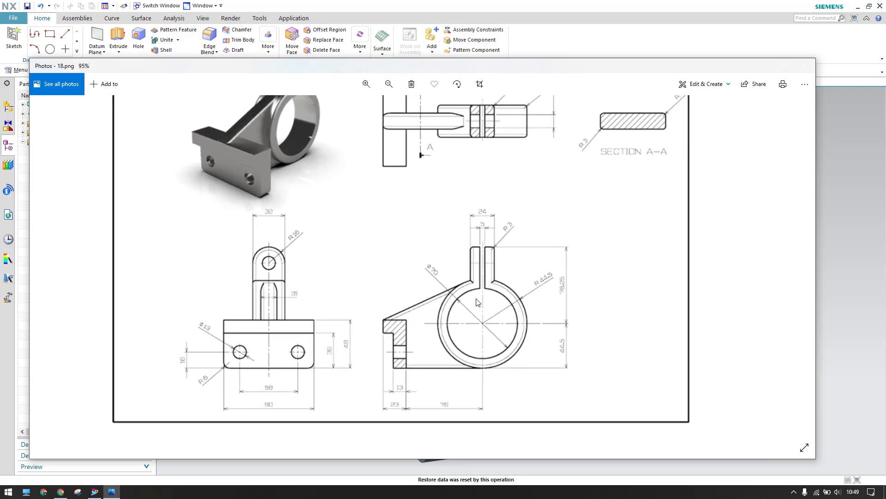
pyautogui.click(698, 38)
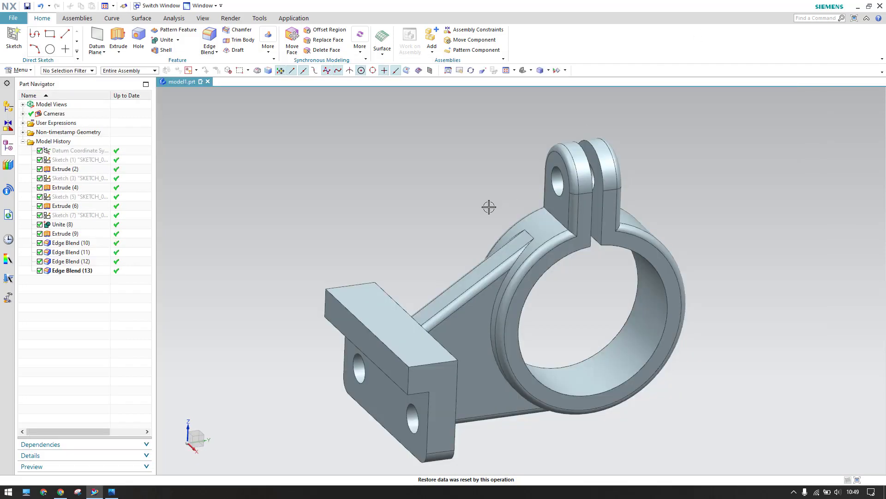
pyautogui.hotkey('ctrl', 'alt', 'r')
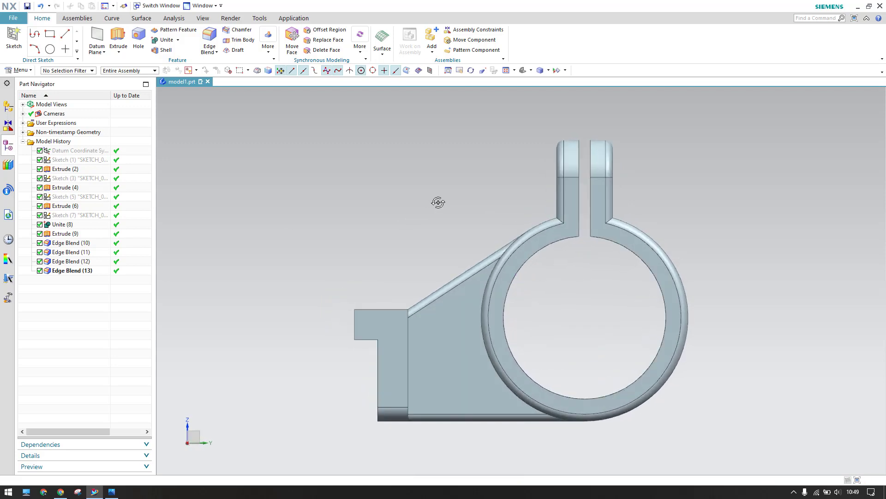
pyautogui.moveTo(437, 201); pyautogui.dragTo(463, 227, button='middle')
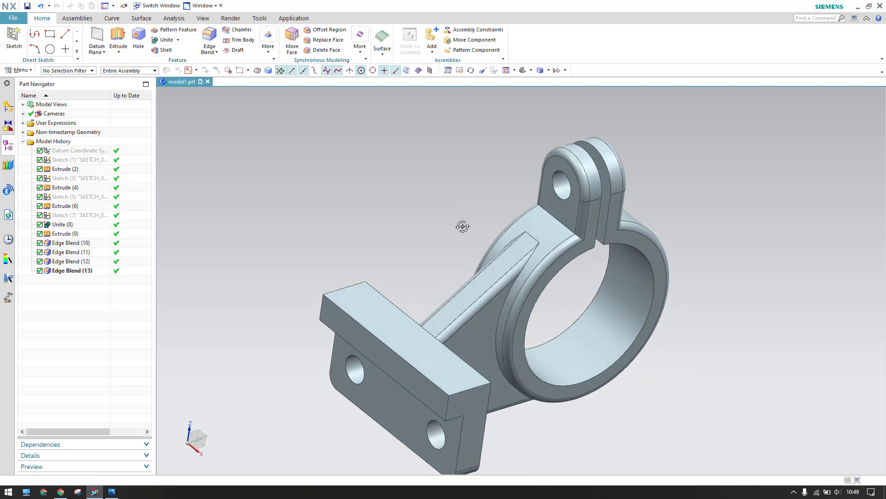